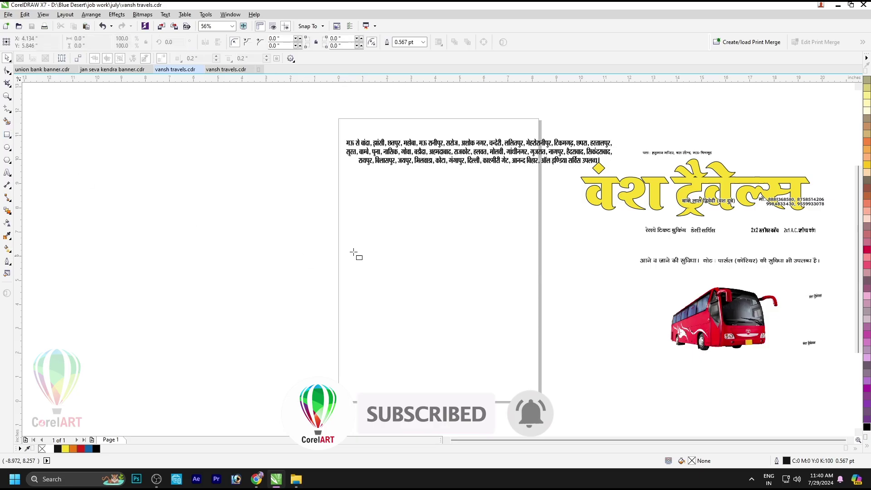
- Draw a yellow rectangle across the page, size it 15 x 5 inches, and move it up
{"action": "left_click_drag", "start_coordinate": [323, 216], "coordinate": [555, 285]}
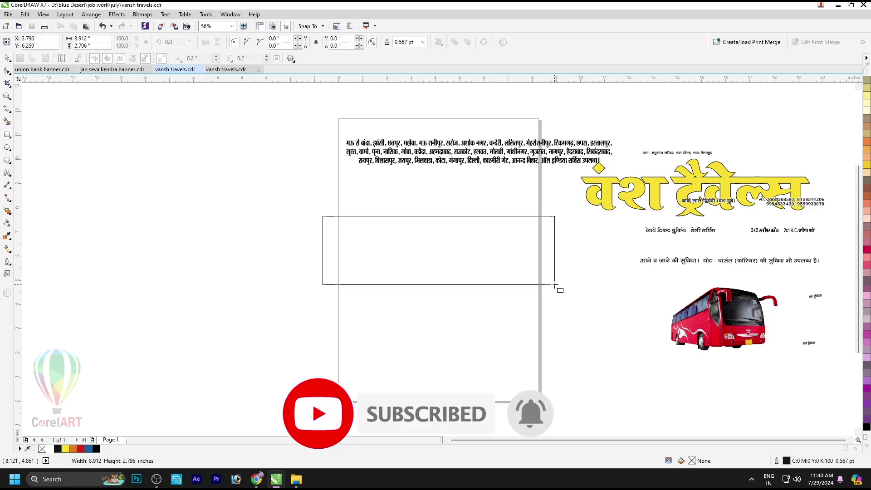
{"action": "left_click", "coordinate": [868, 174]}
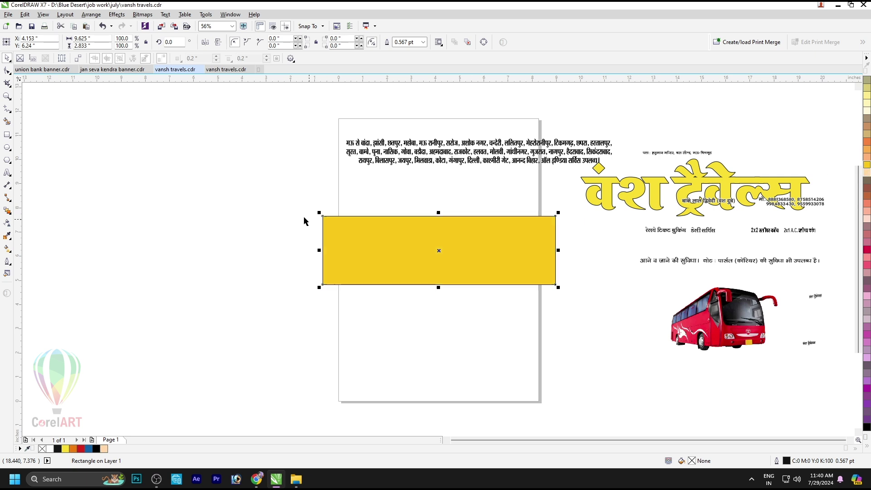
{"action": "double_click", "coordinate": [90, 38]}
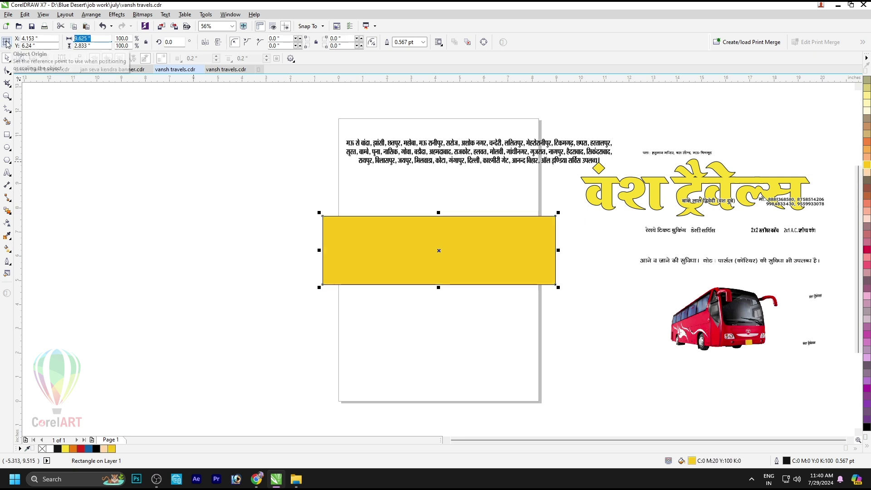
{"action": "type", "text": "15"}
{"action": "key", "text": "Tab"}
{"action": "type", "text": "5"}
{"action": "key", "text": "Return"}
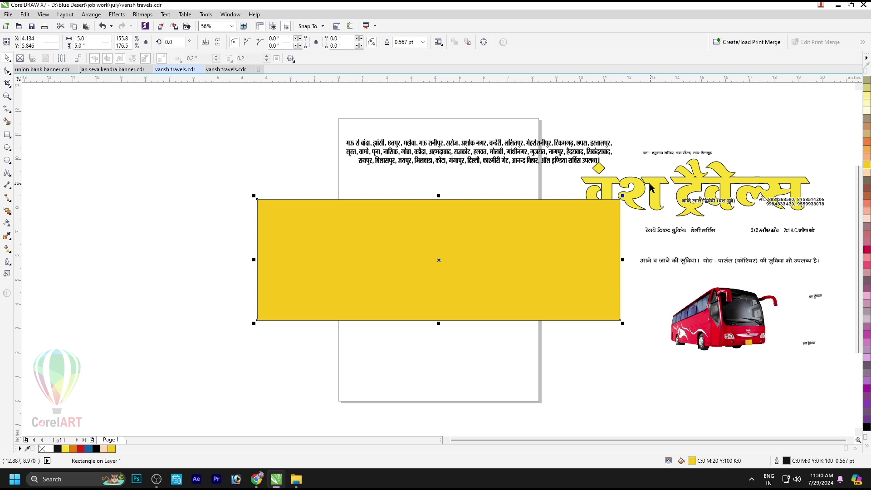
{"action": "left_click_drag", "start_coordinate": [619, 220], "coordinate": [597, 211]}
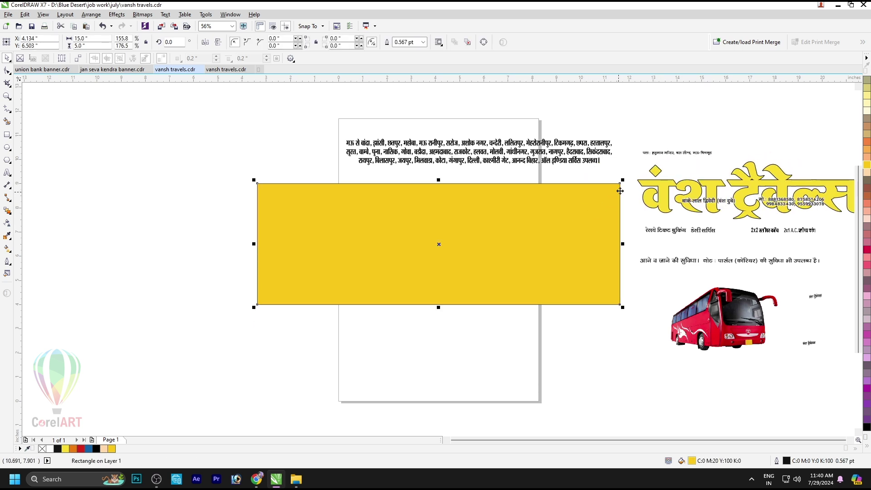
- Reselect the rectangle and change its fill from yellow to white
{"action": "left_click", "coordinate": [218, 143]}
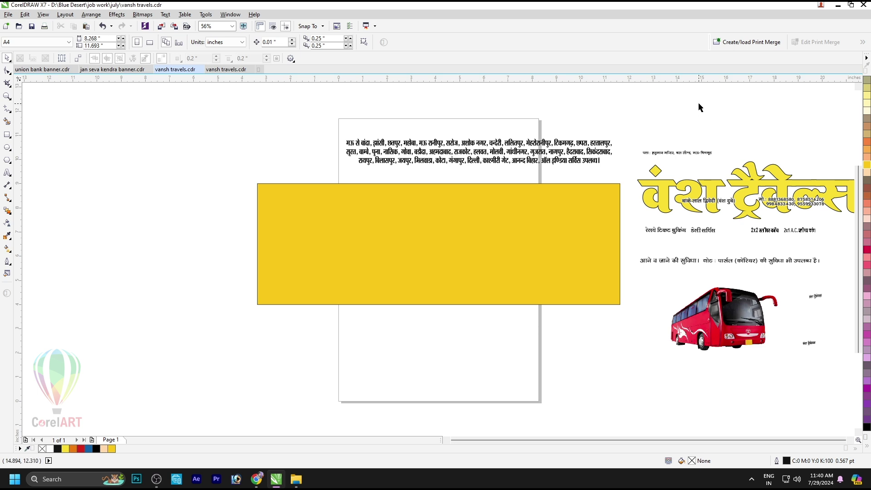
{"action": "left_click", "coordinate": [574, 216]}
{"action": "left_click", "coordinate": [319, 354]}
{"action": "key", "text": "Tab"}
{"action": "key", "text": "Tab"}
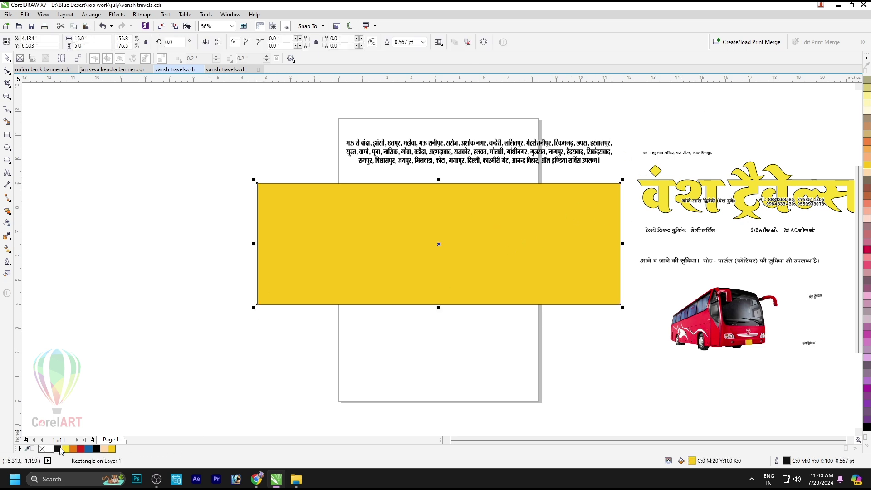
{"action": "left_click", "coordinate": [65, 449]}
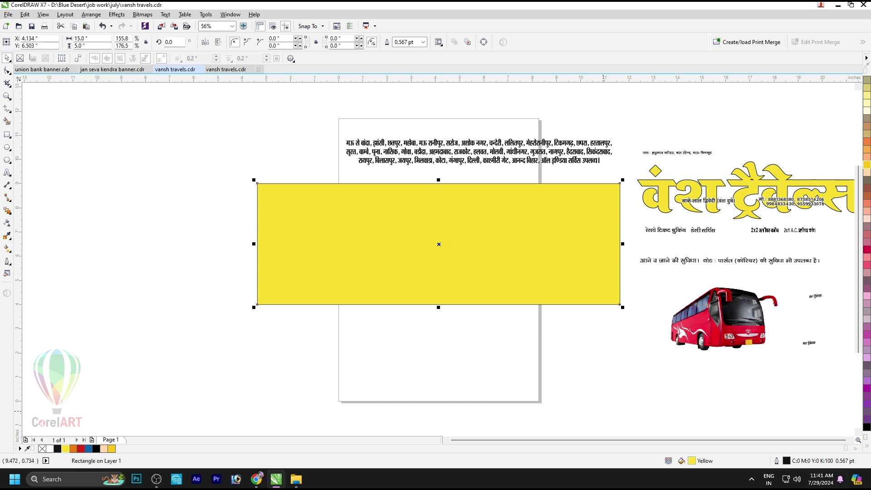
{"action": "left_click", "coordinate": [867, 448]}
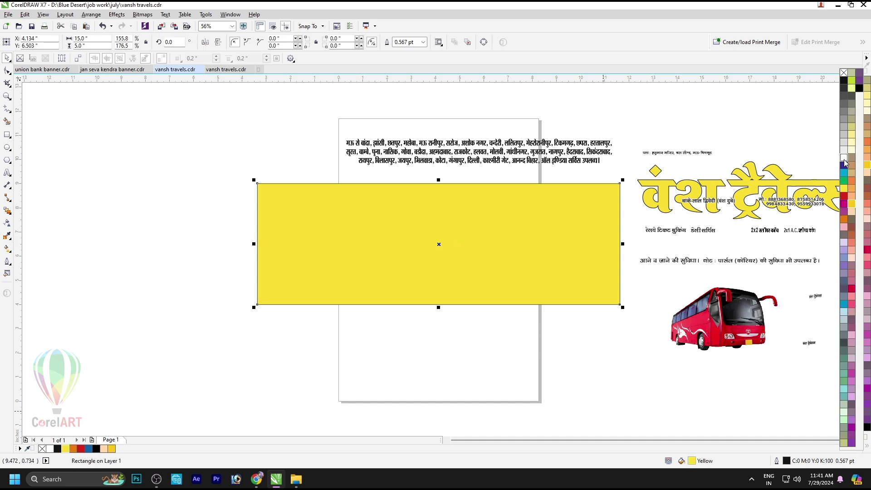
{"action": "left_click", "coordinate": [845, 158]}
{"action": "left_click", "coordinate": [691, 183]}
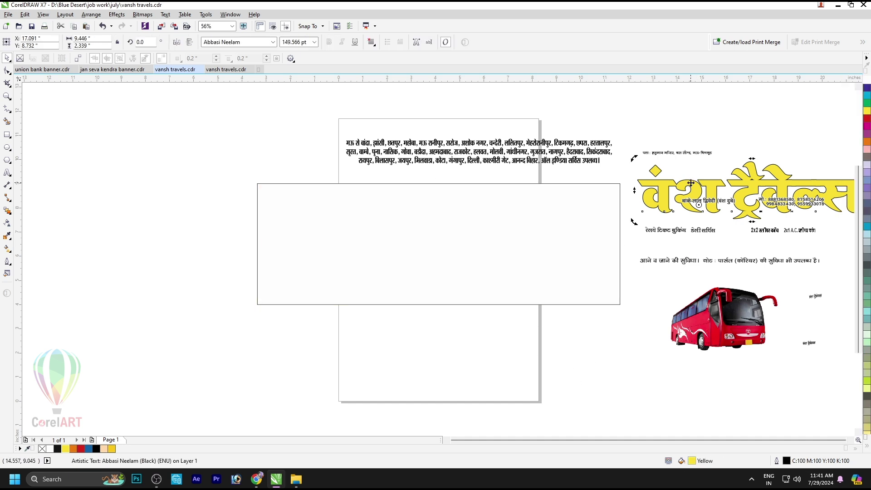
- Colour the वंश ट्रैवेल्स title dark blue, move it into the panel, and stretch it wider leftward
{"action": "left_click", "coordinate": [868, 90]}
{"action": "left_click_drag", "start_coordinate": [758, 182], "coordinate": [471, 219]}
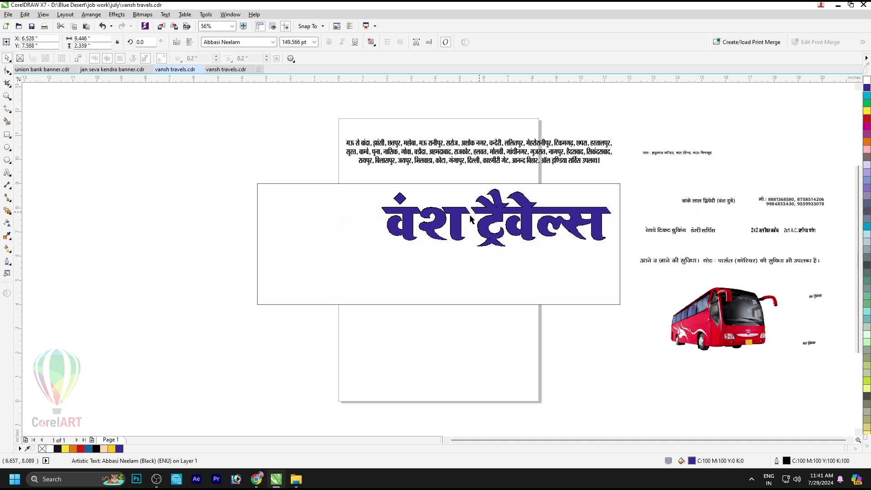
{"action": "left_click", "coordinate": [381, 266]}
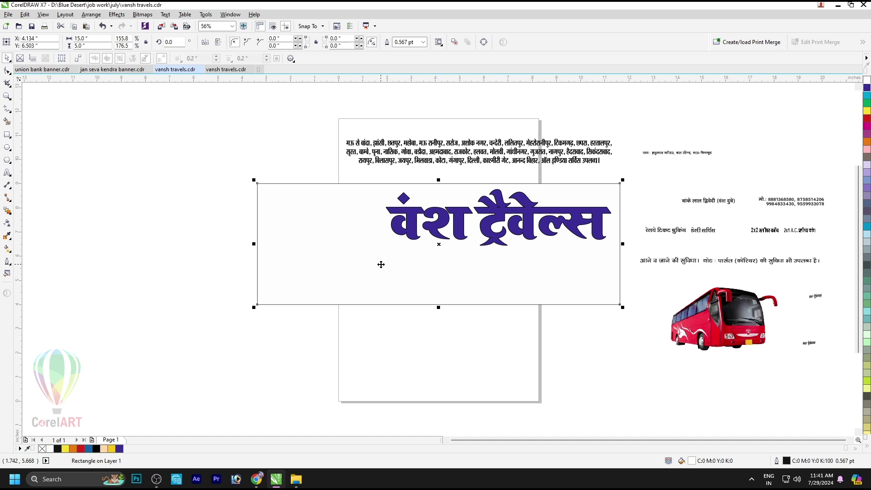
{"action": "left_click", "coordinate": [413, 218]}
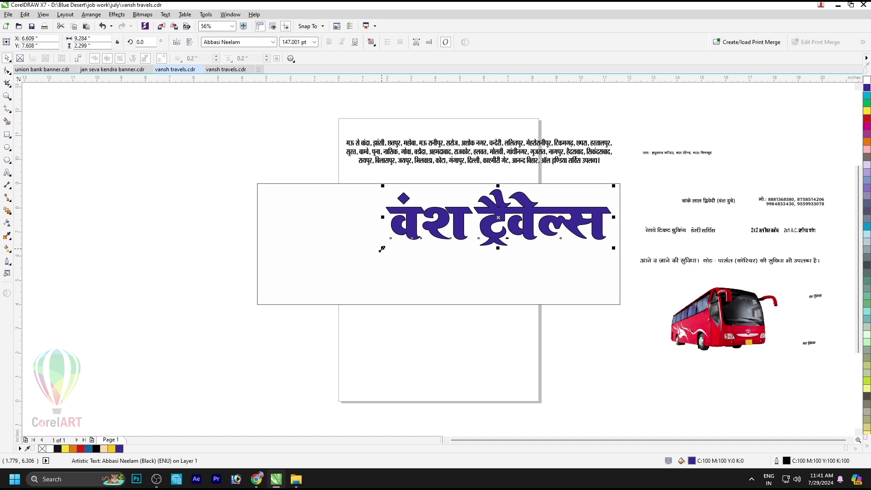
{"action": "left_click_drag", "start_coordinate": [382, 218], "coordinate": [339, 232]}
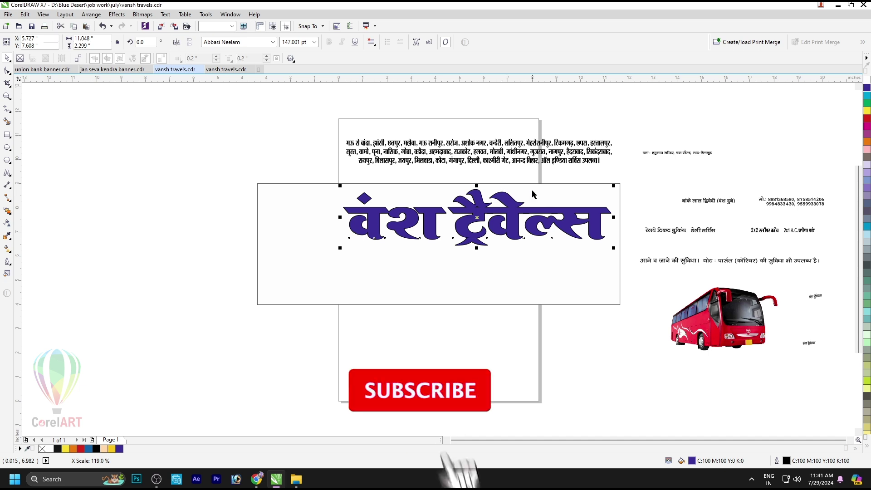
{"action": "left_click", "coordinate": [612, 345]}
- Move the city list beneath the title and nudge it slightly left
{"action": "left_click", "coordinate": [576, 162]}
{"action": "left_click_drag", "start_coordinate": [576, 161], "coordinate": [576, 269]}
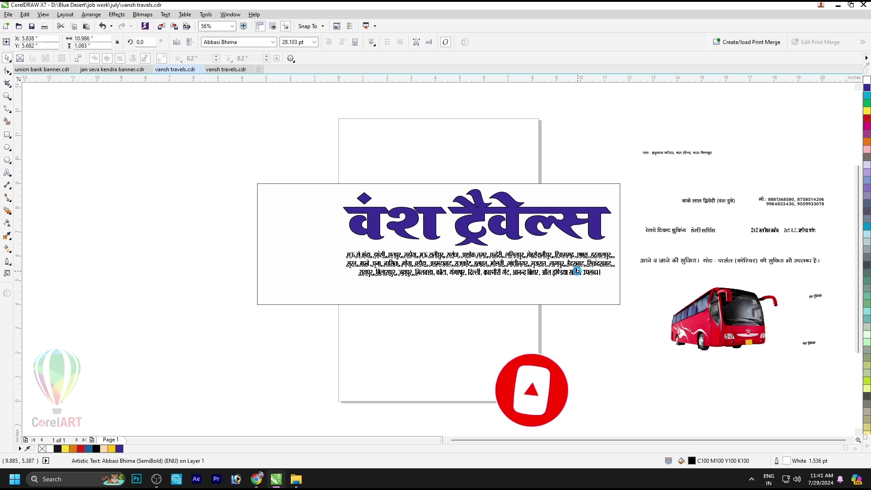
{"action": "key", "text": "Left"}
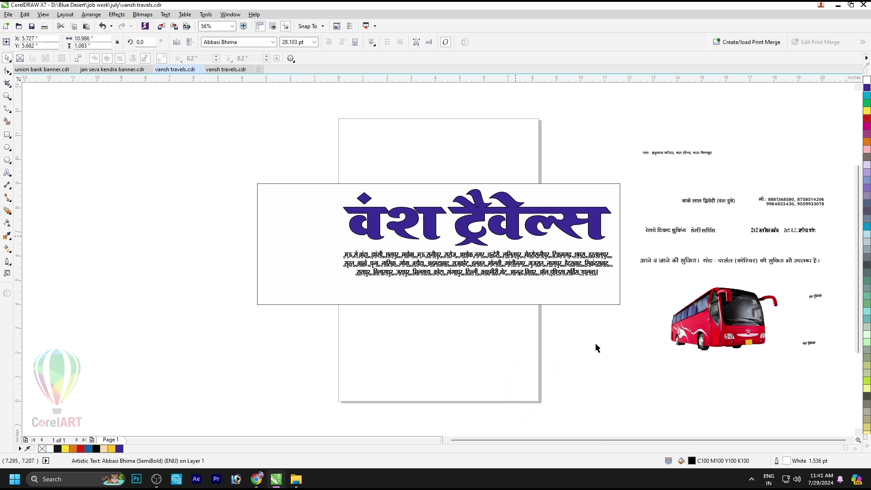
{"action": "left_click", "coordinate": [619, 357]}
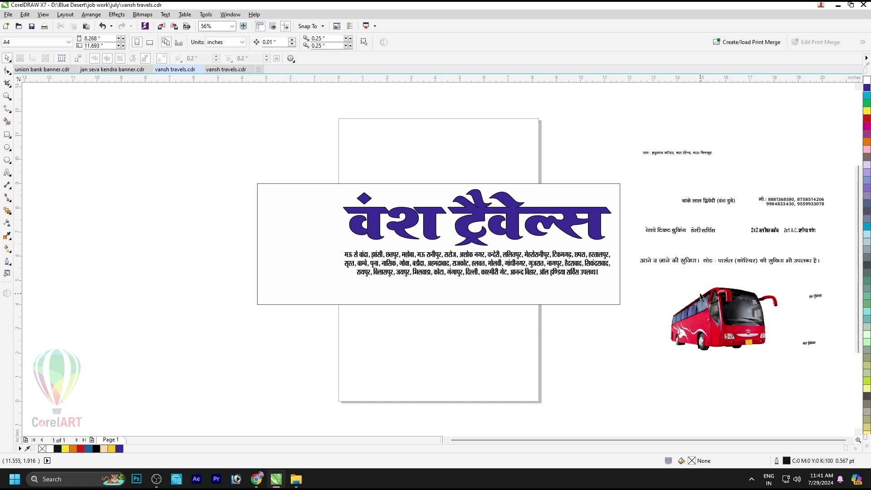
{"action": "left_click", "coordinate": [724, 266]}
{"action": "left_click", "coordinate": [665, 260], "text": "shift"}
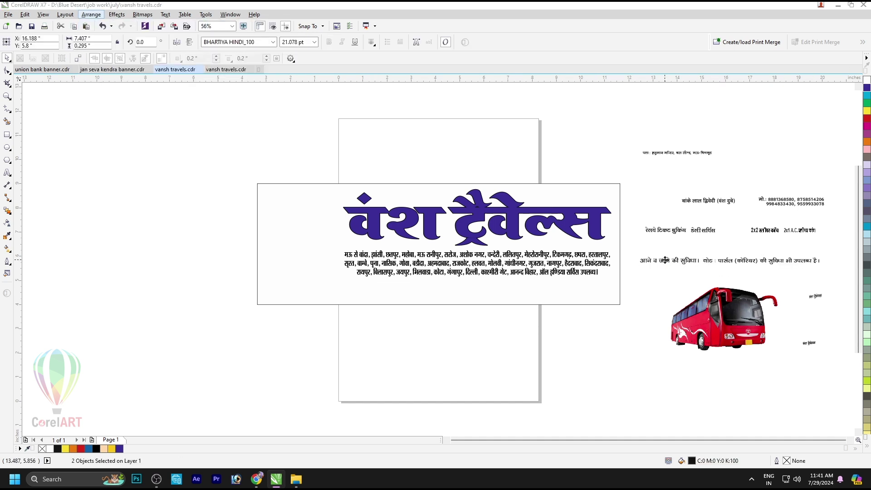
{"action": "left_click", "coordinate": [664, 317]}
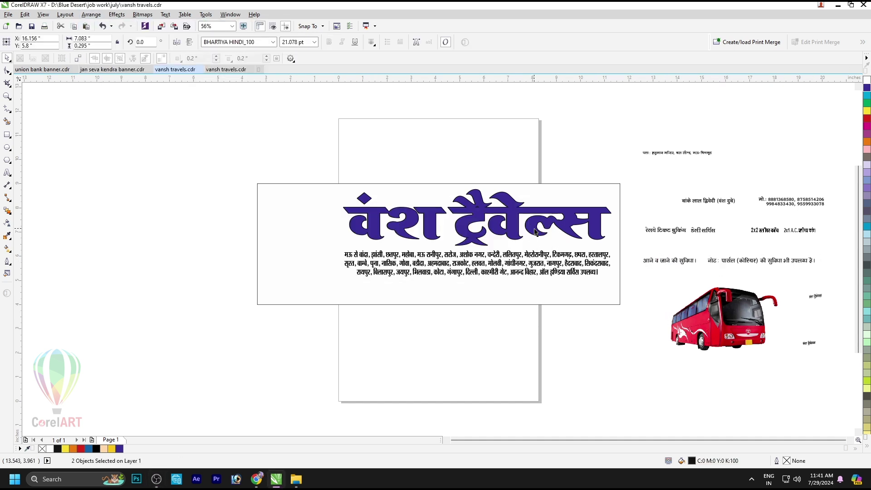
{"action": "left_click", "coordinate": [688, 155]}
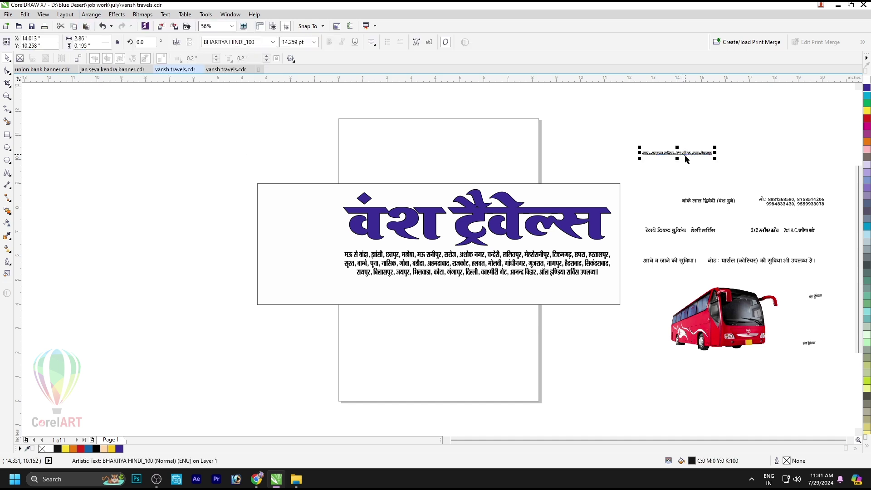
{"action": "left_click", "coordinate": [368, 149]}
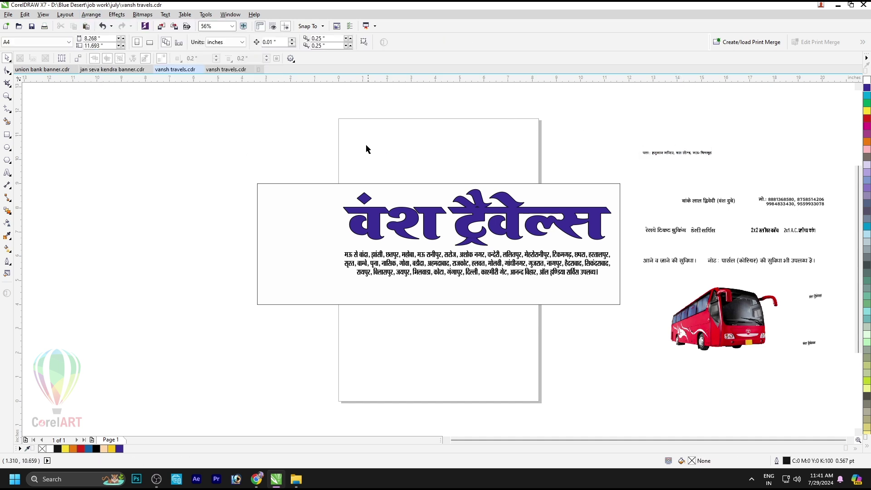
- Draw two overlapping circles at the banner's left edge and fill them white
{"action": "left_click", "coordinate": [8, 148]}
{"action": "left_click_drag", "start_coordinate": [223, 241], "coordinate": [312, 330]}
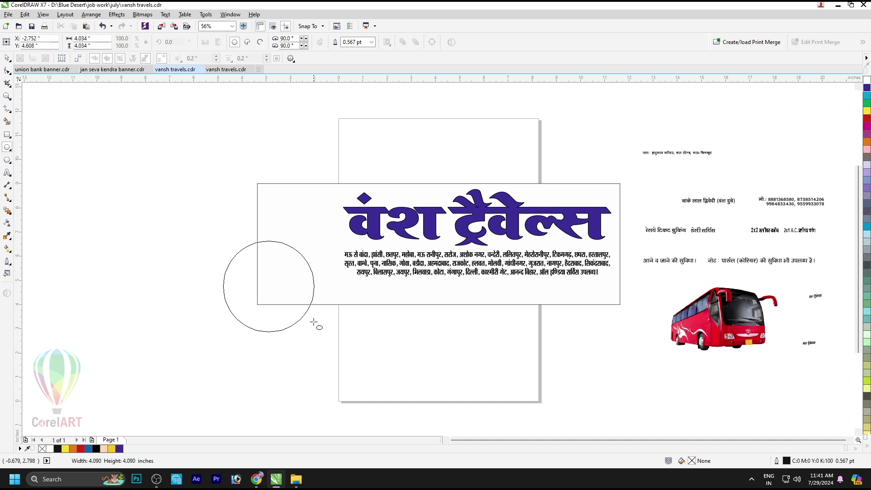
{"action": "key", "text": "space"}
{"action": "mouse_move", "coordinate": [267, 284]}
{"action": "left_mouse_down"}
{"action": "mouse_move", "coordinate": [267, 261]}
{"action": "mouse_move", "coordinate": [326, 314]}
{"action": "left_mouse_up"}
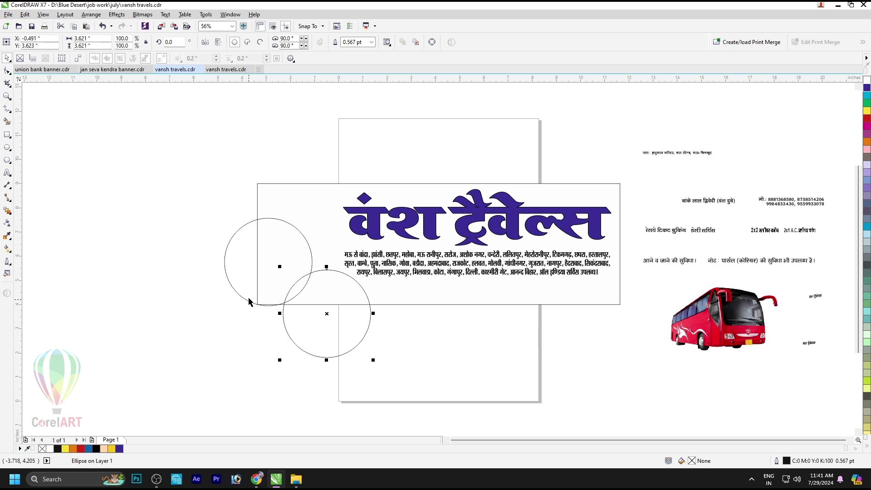
{"action": "left_click", "coordinate": [192, 227]}
{"action": "left_click", "coordinate": [259, 305]}
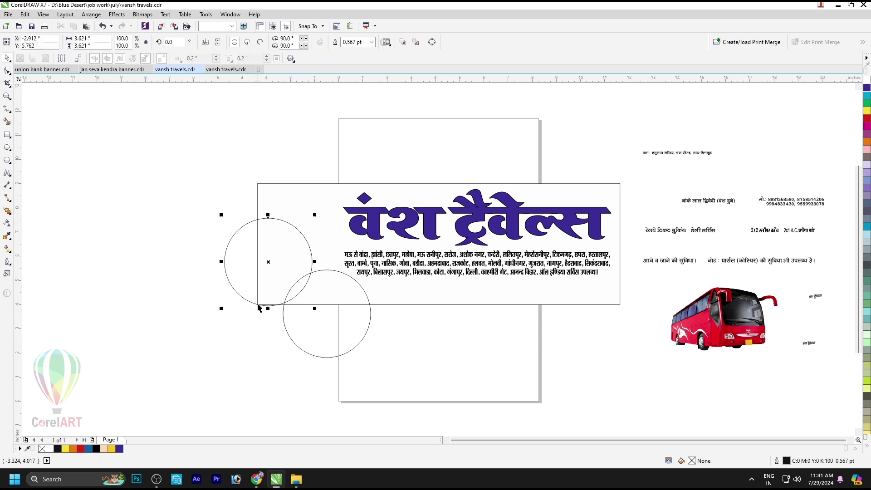
{"action": "mouse_move", "coordinate": [250, 302]}
{"action": "left_mouse_down"}
{"action": "mouse_move", "coordinate": [254, 313]}
{"action": "mouse_move", "coordinate": [296, 318]}
{"action": "left_mouse_up"}
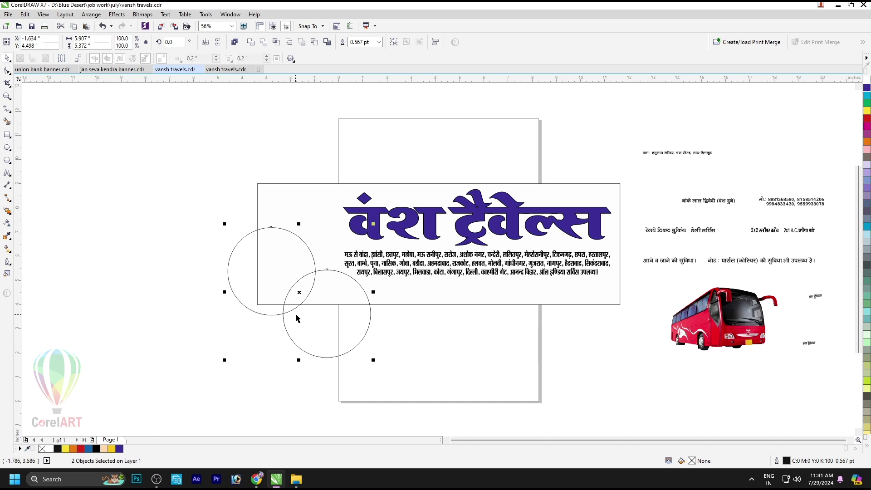
{"action": "left_click", "coordinate": [51, 449]}
- Weld the circles, enlarge about 115%, rotate about 18 degrees, and fill yellow
{"action": "left_click", "coordinate": [251, 42]}
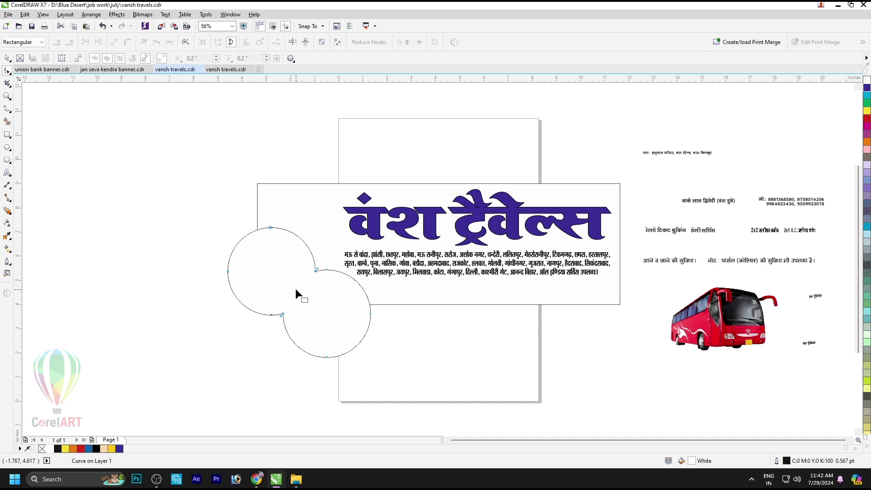
{"action": "key", "text": "space"}
{"action": "left_click_drag", "start_coordinate": [373, 360], "coordinate": [384, 370], "text": "shift"}
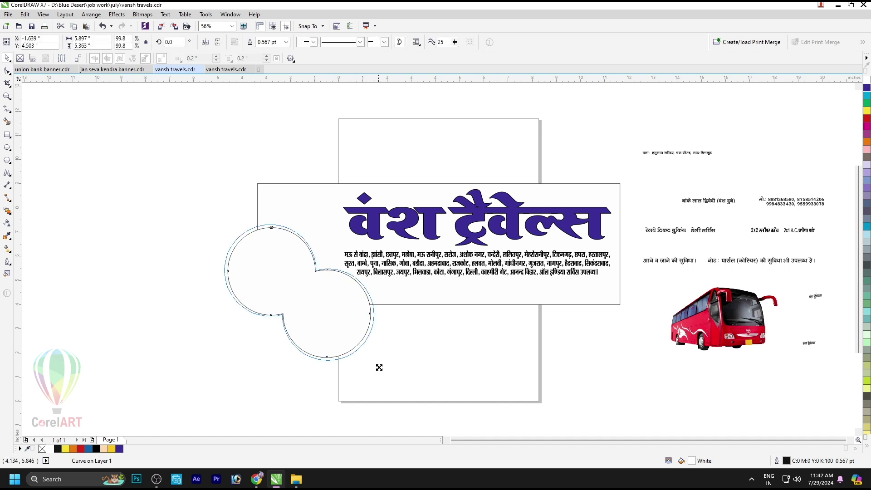
{"action": "left_click_drag", "start_coordinate": [333, 307], "coordinate": [320, 311]}
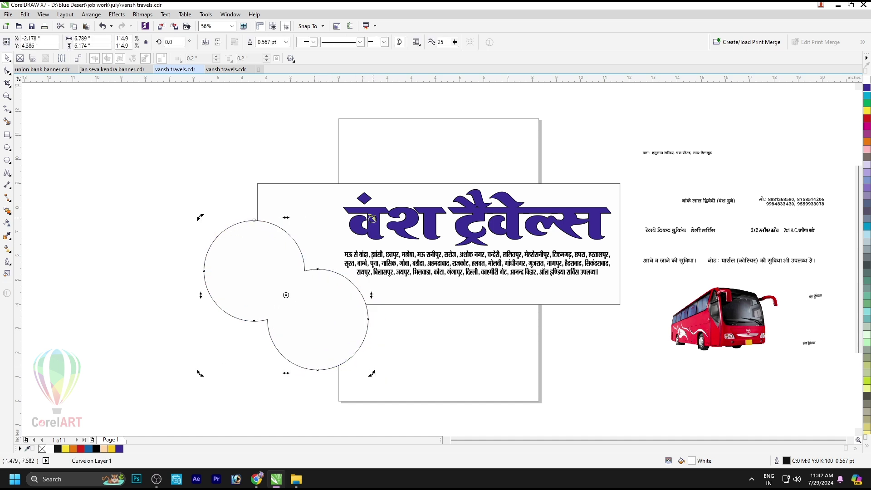
{"action": "left_click_drag", "start_coordinate": [372, 219], "coordinate": [270, 282]}
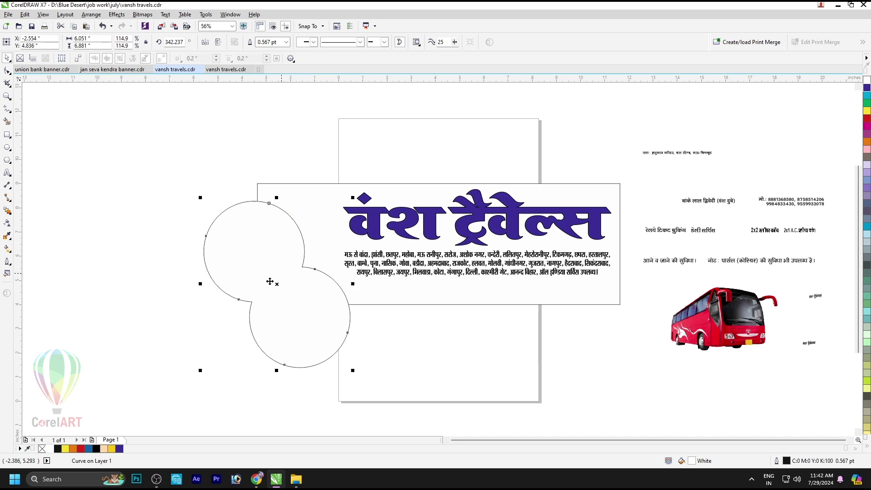
{"action": "left_click", "coordinate": [66, 448]}
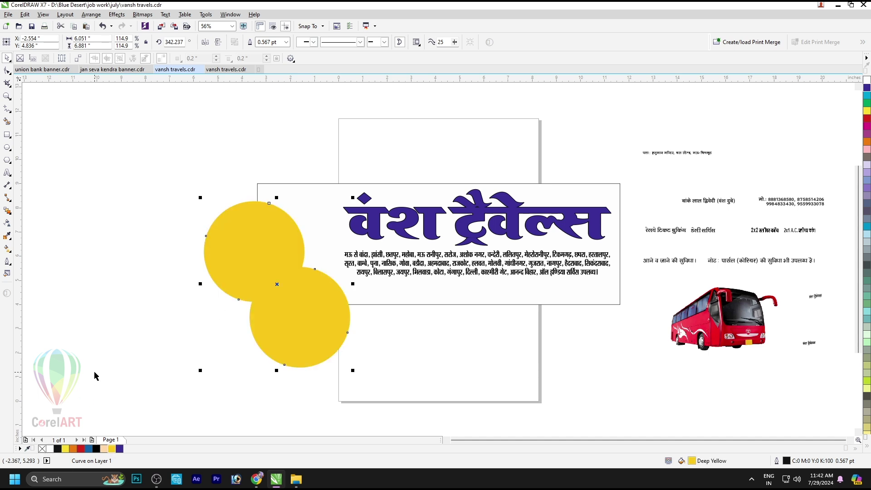
- PowerClip the yellow welded shape into the white panel, then enlarge it to fill the left edge top to bottom
{"action": "left_click_drag", "start_coordinate": [288, 311], "coordinate": [263, 222]}
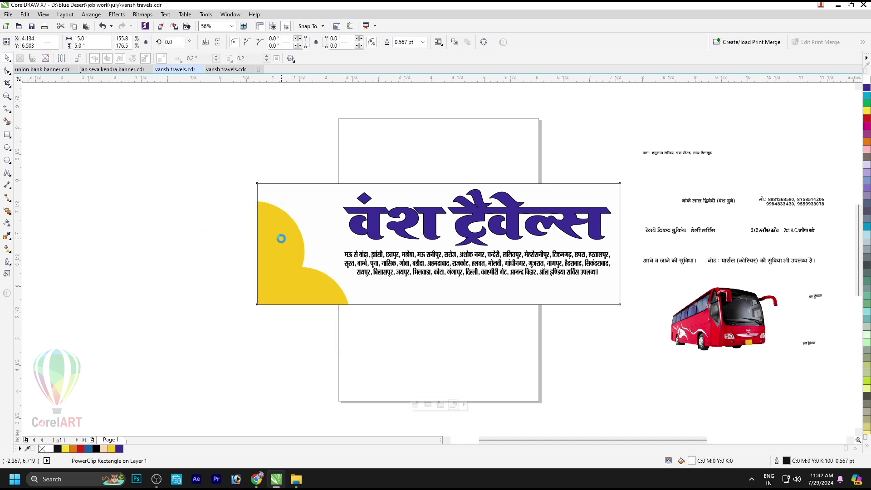
{"action": "key", "text": "shift+F2"}
{"action": "scroll", "coordinate": [201, 262], "scroll_direction": "down", "scroll_amount": 2}
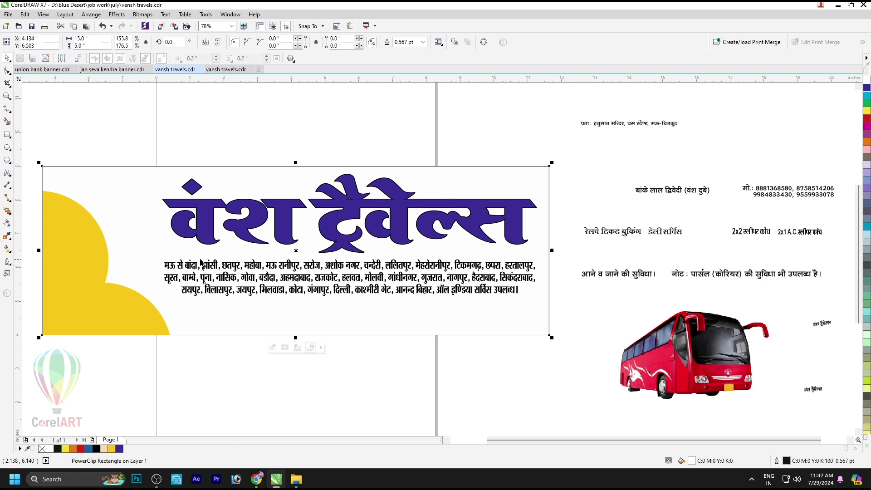
{"action": "left_click", "coordinate": [89, 276], "text": "ctrl"}
{"action": "left_click_drag", "start_coordinate": [86, 231], "coordinate": [85, 222]}
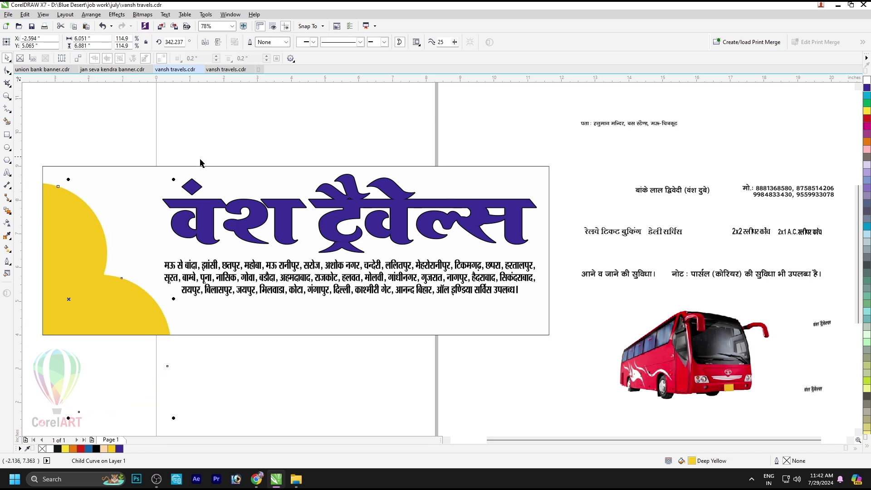
{"action": "left_click_drag", "start_coordinate": [172, 179], "coordinate": [181, 170]}
{"action": "left_click_drag", "start_coordinate": [86, 230], "coordinate": [81, 219]}
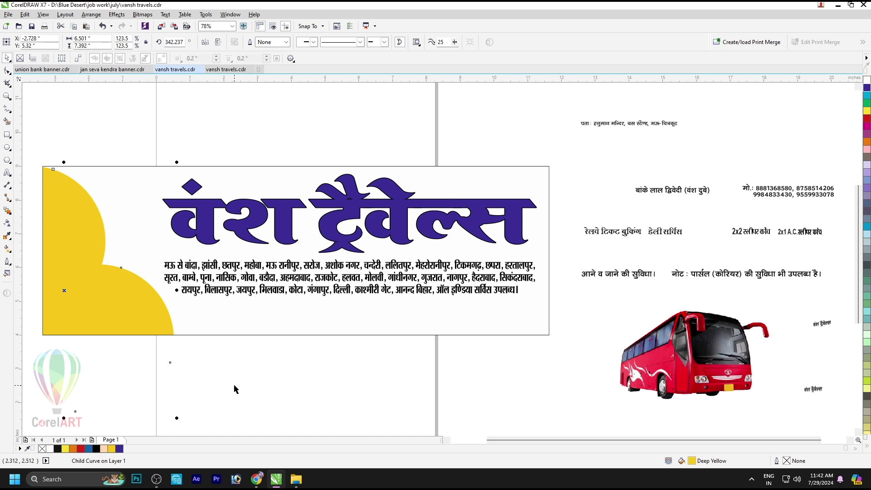
{"action": "key", "text": "Escape"}
{"action": "left_click", "coordinate": [184, 228]}
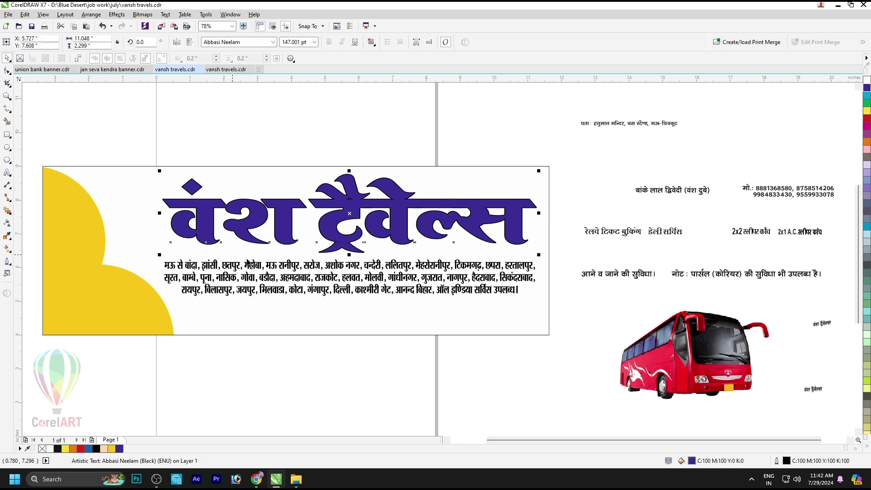
{"action": "key", "text": "Escape"}
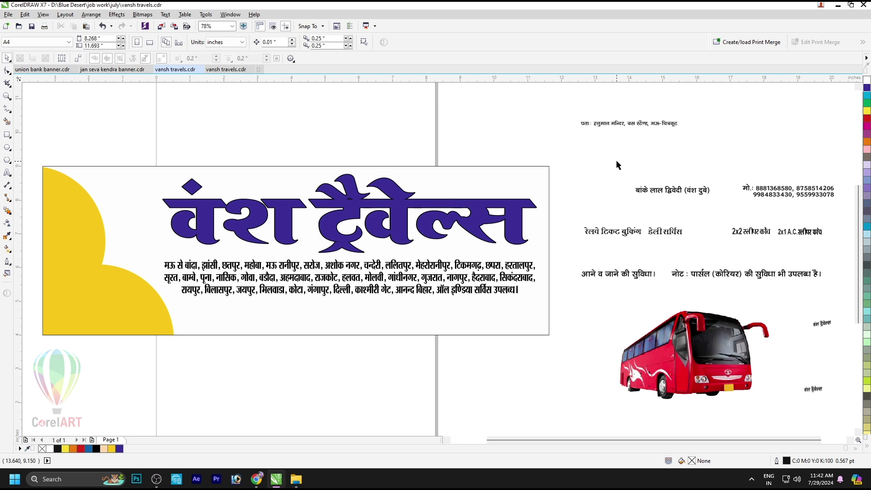
- Set the phone numbers in RAJ PRAKASH and move them to the banner's top right
{"action": "left_click", "coordinate": [806, 196]}
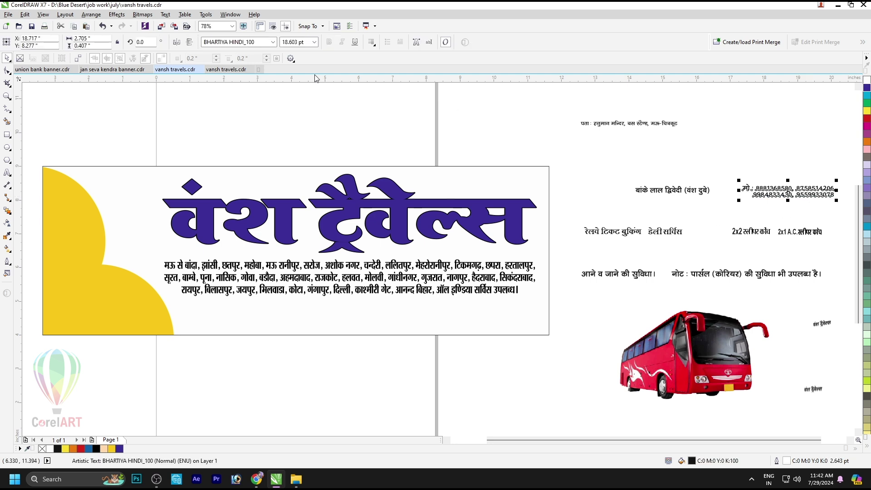
{"action": "left_click", "coordinate": [273, 42]}
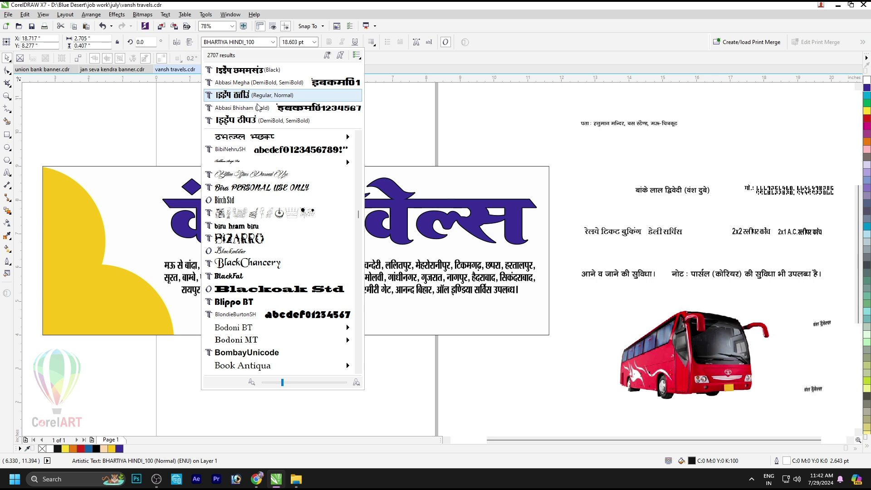
{"action": "left_click", "coordinate": [262, 121]}
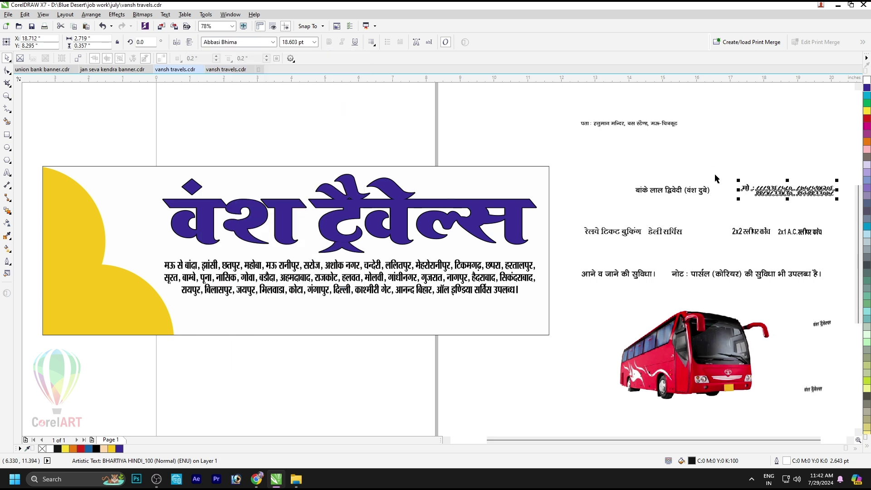
{"action": "left_click", "coordinate": [273, 43]}
{"action": "type", "text": "Raj praka"}
{"action": "key", "text": "Return"}
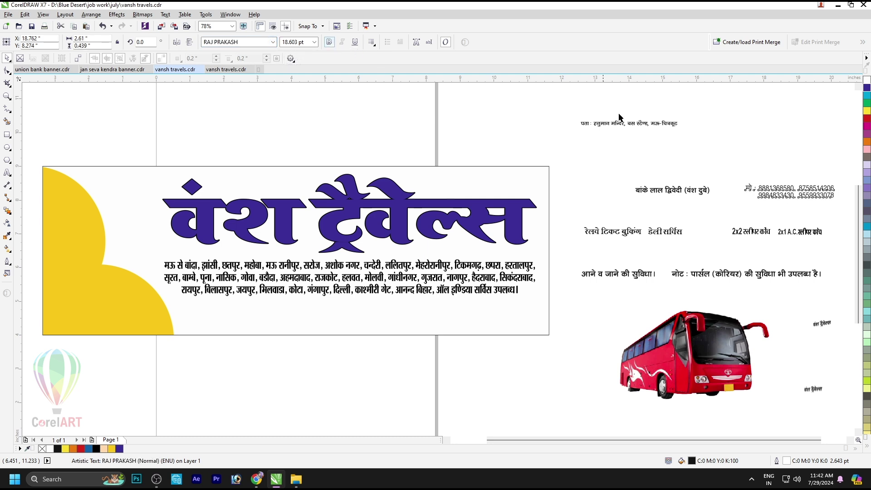
{"action": "mouse_move", "coordinate": [769, 192]}
{"action": "left_mouse_down"}
{"action": "mouse_move", "coordinate": [505, 168]}
{"action": "mouse_move", "coordinate": [417, 210]}
{"action": "left_mouse_up"}
- Apply the matching font to the owner's name line
{"action": "left_click", "coordinate": [645, 190]}
{"action": "left_click", "coordinate": [274, 42]}
{"action": "left_click", "coordinate": [283, 51]}
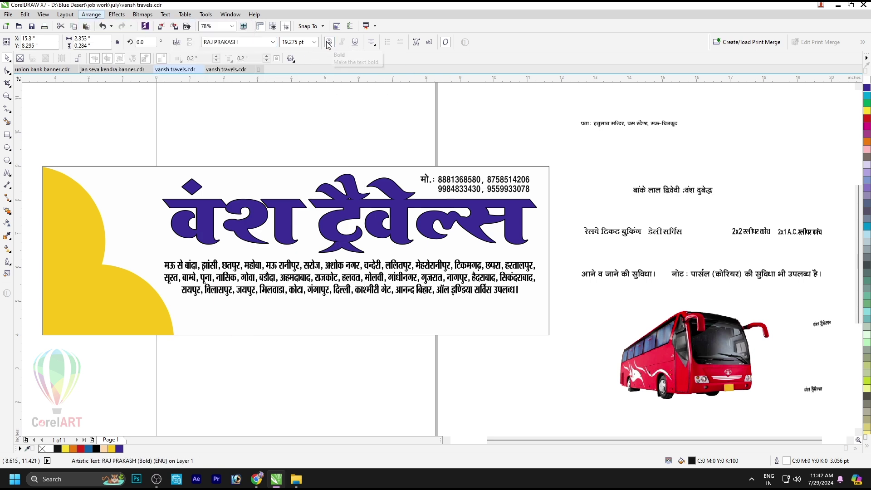
- Delete the stray trailing conjunct from the owner's name line
{"action": "scroll", "coordinate": [706, 191], "scroll_direction": "up", "scroll_amount": 5}
{"action": "key", "text": "F8"}
{"action": "left_click", "coordinate": [613, 169]}
{"action": "type", "text": ":"}
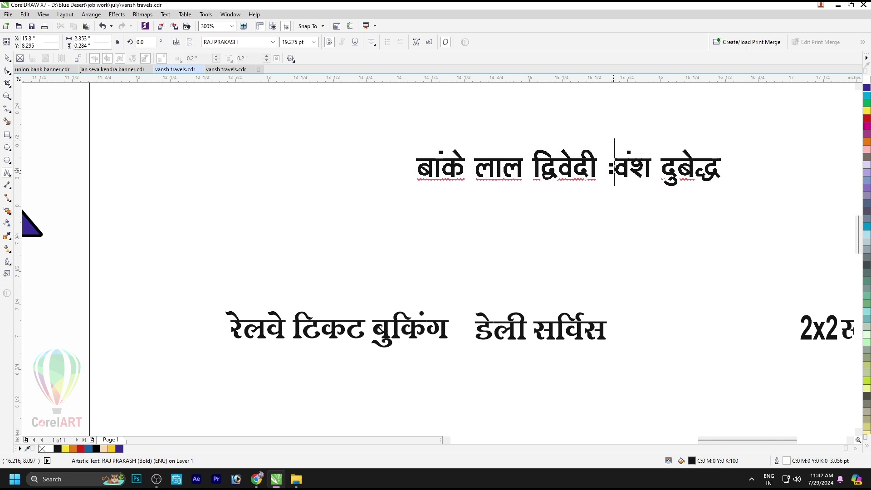
{"action": "left_click_drag", "start_coordinate": [699, 169], "coordinate": [725, 171]}
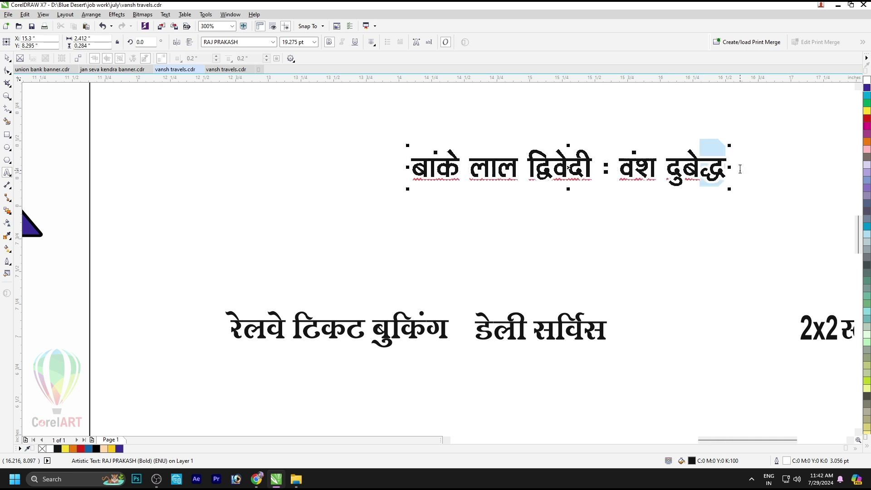
{"action": "key", "text": "BackSpace"}
{"action": "key", "text": "ctrl+space"}
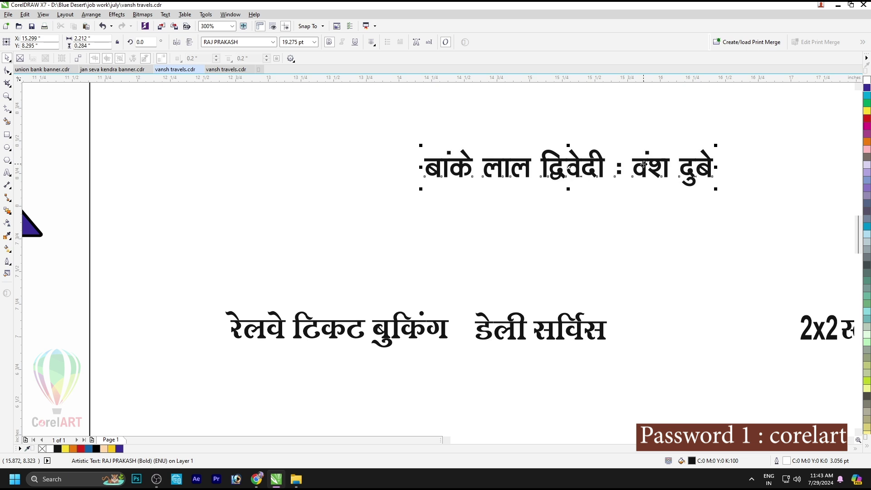
- Replace the colon with brackets so the second name reads in parentheses
{"action": "key", "text": "F8"}
{"action": "left_click", "coordinate": [614, 165]}
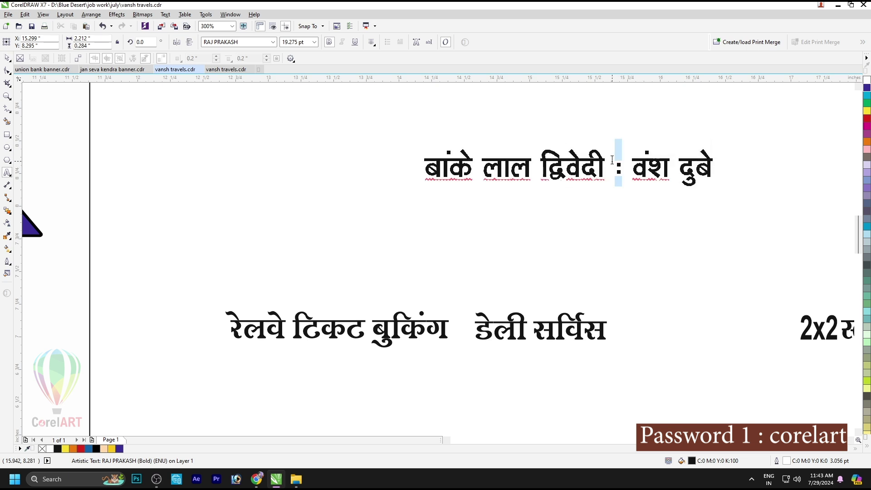
{"action": "left_click_drag", "start_coordinate": [614, 165], "coordinate": [634, 164]}
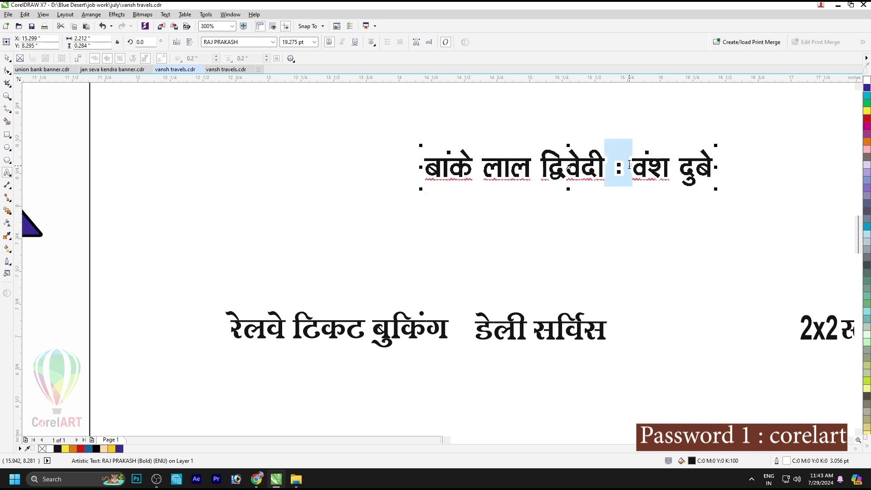
{"action": "type", "text": "("}
{"action": "key", "text": "Left"}
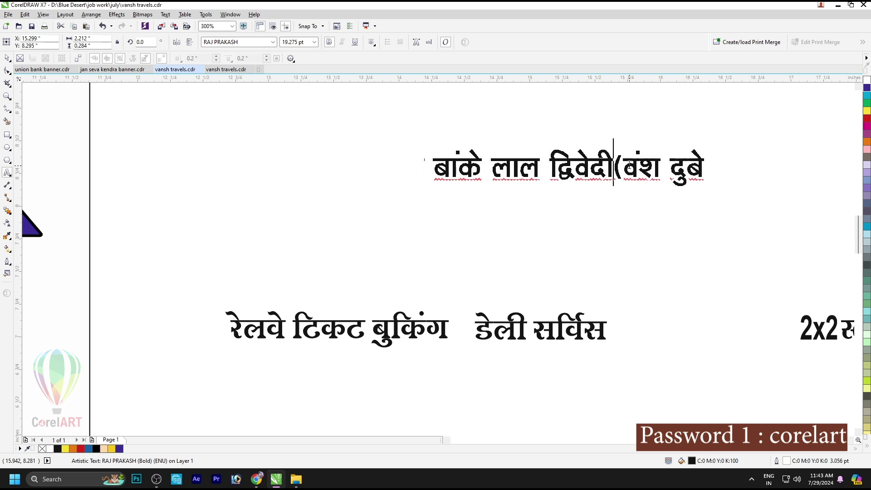
{"action": "key", "text": "End"}
{"action": "type", "text": ")"}
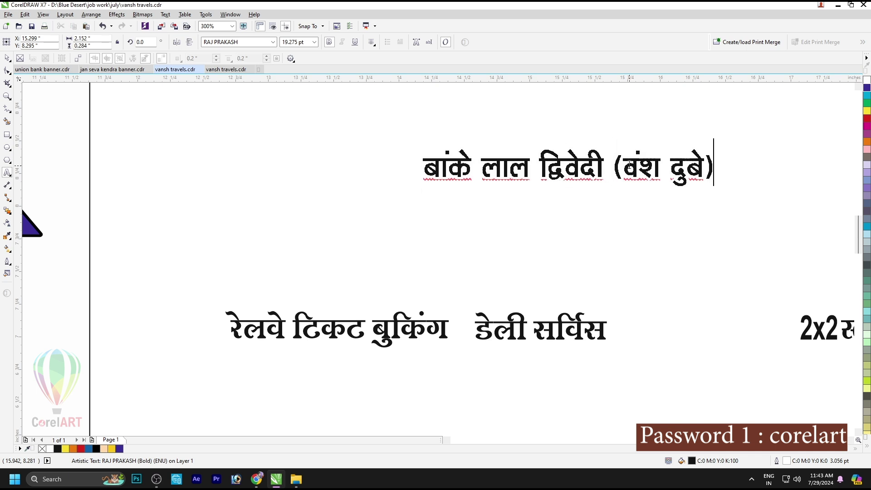
- Move the name line onto the banner's top left above the title
{"action": "key", "text": "Escape"}
{"action": "key", "text": "space"}
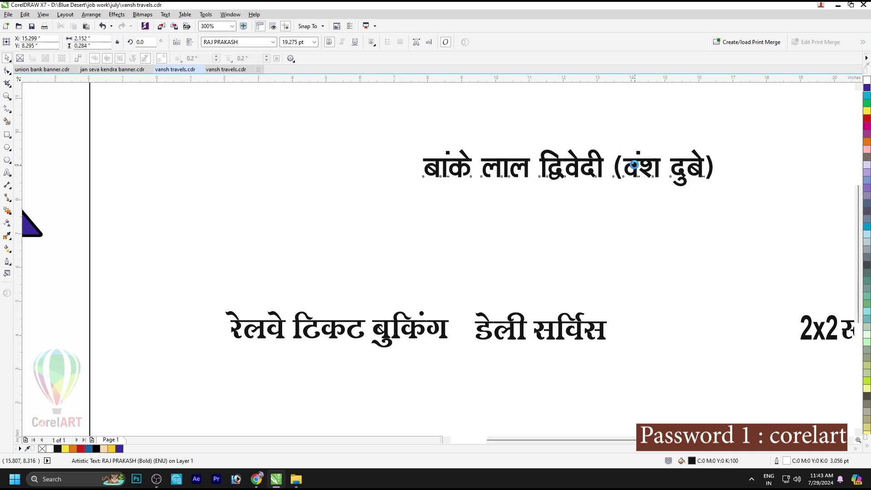
{"action": "key", "text": "F4"}
{"action": "left_click_drag", "start_coordinate": [696, 191], "coordinate": [272, 180]}
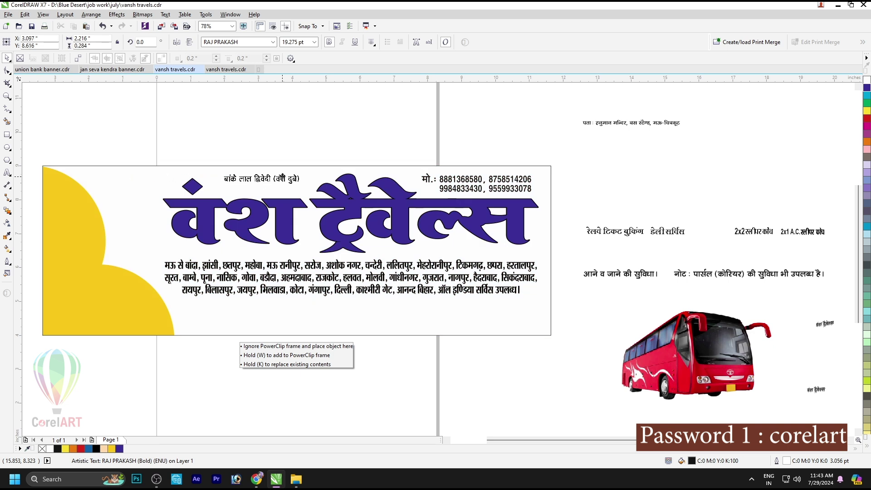
- Set the name line and phone numbers to 24 pt and nudge the name line right
{"action": "left_click_drag", "start_coordinate": [294, 187], "coordinate": [468, 194]}
{"action": "left_click", "coordinate": [464, 183], "text": "shift"}
{"action": "type", "text": "24"}
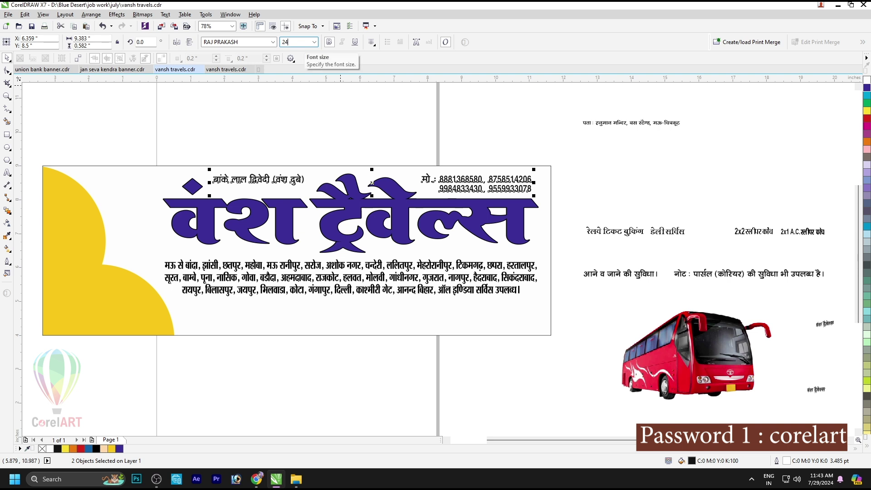
{"action": "key", "text": "Return"}
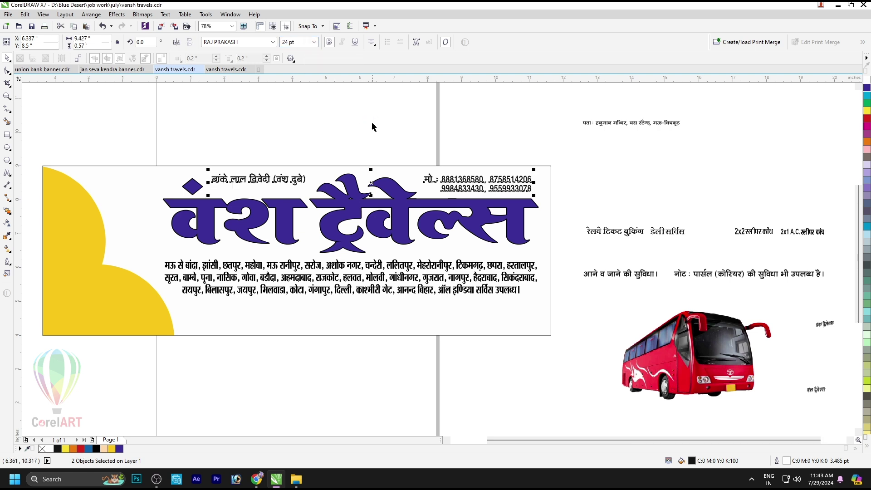
{"action": "left_click", "coordinate": [298, 184]}
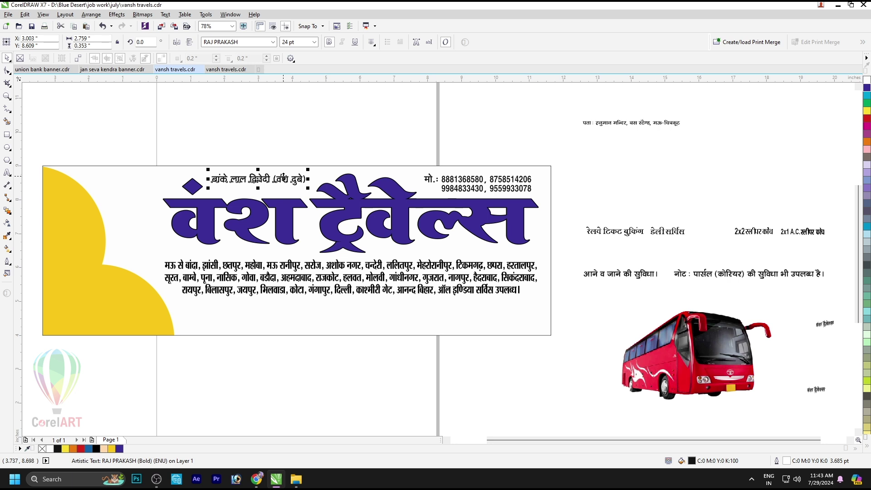
{"action": "key", "text": "Right"}
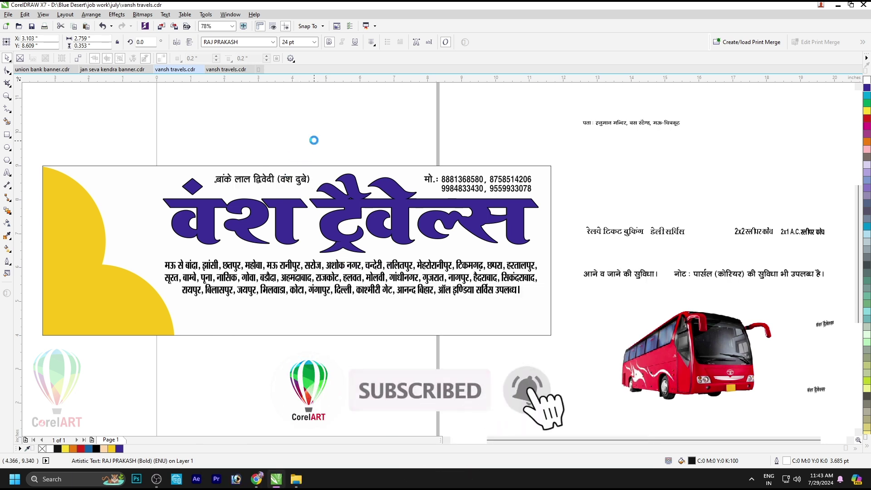
{"action": "left_click", "coordinate": [312, 137]}
{"action": "left_click", "coordinate": [665, 124]}
- Set the address to RAJ PRAKASH Bold, move it to the banner's bottom left, and enlarge it
{"action": "left_click", "coordinate": [272, 41]}
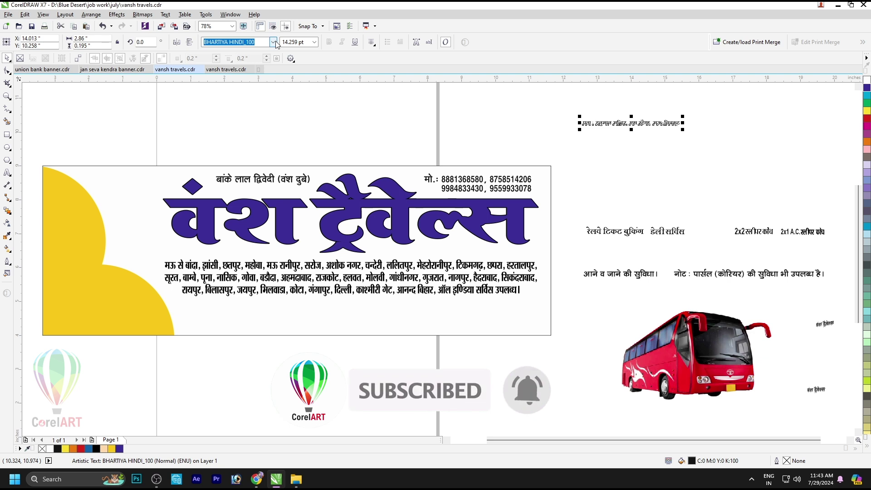
{"action": "left_click", "coordinate": [273, 41]}
{"action": "left_click", "coordinate": [357, 62]}
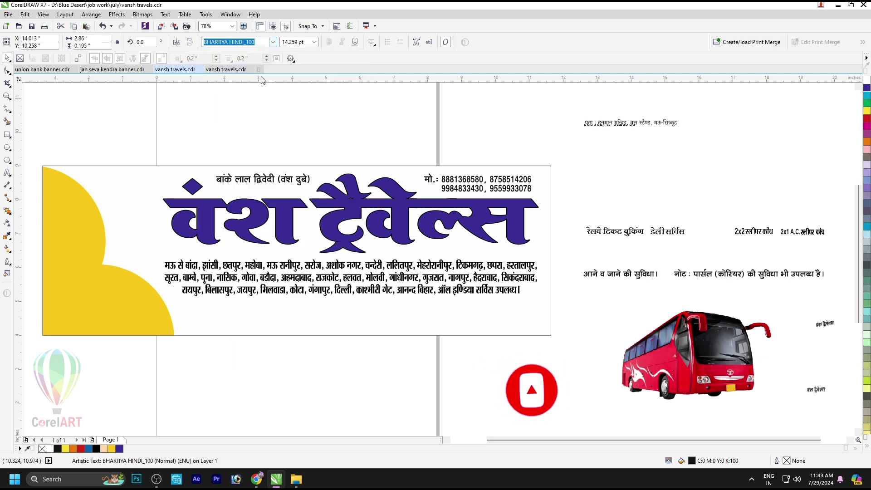
{"action": "left_click", "coordinate": [330, 41]}
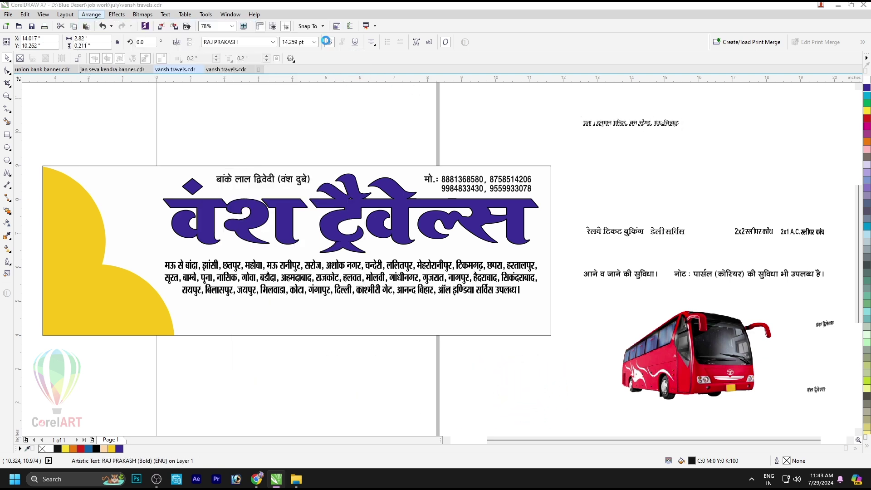
{"action": "left_click", "coordinate": [633, 131]}
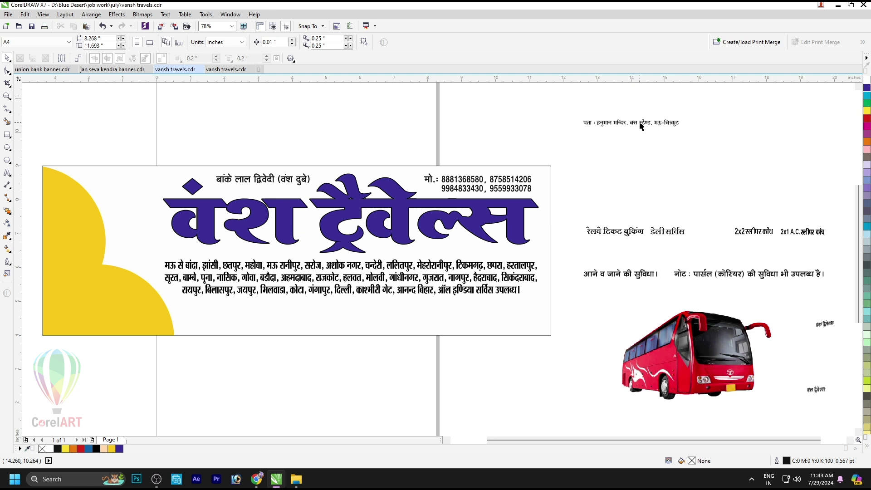
{"action": "left_click", "coordinate": [641, 126]}
{"action": "left_click_drag", "start_coordinate": [631, 123], "coordinate": [229, 327]}
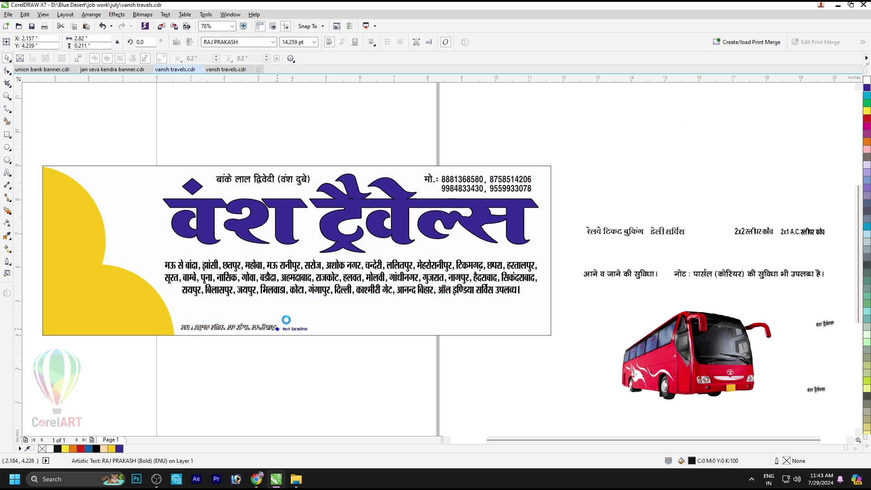
{"action": "left_click_drag", "start_coordinate": [282, 320], "coordinate": [319, 319]}
- Correct चित्रकूट in the address, enlarge it further, and move the parcel note bottom-right
{"action": "double_click", "coordinate": [308, 323]}
{"action": "type", "text": "त्र"}
{"action": "key", "text": "ctrl+space"}
{"action": "left_click_drag", "start_coordinate": [322, 317], "coordinate": [353, 306]}
{"action": "left_click", "coordinate": [375, 367]}
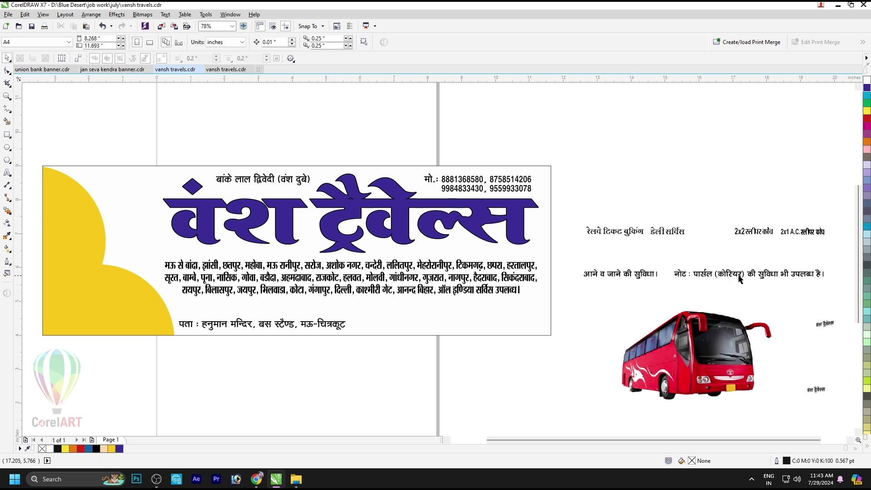
{"action": "left_click_drag", "start_coordinate": [739, 278], "coordinate": [428, 328]}
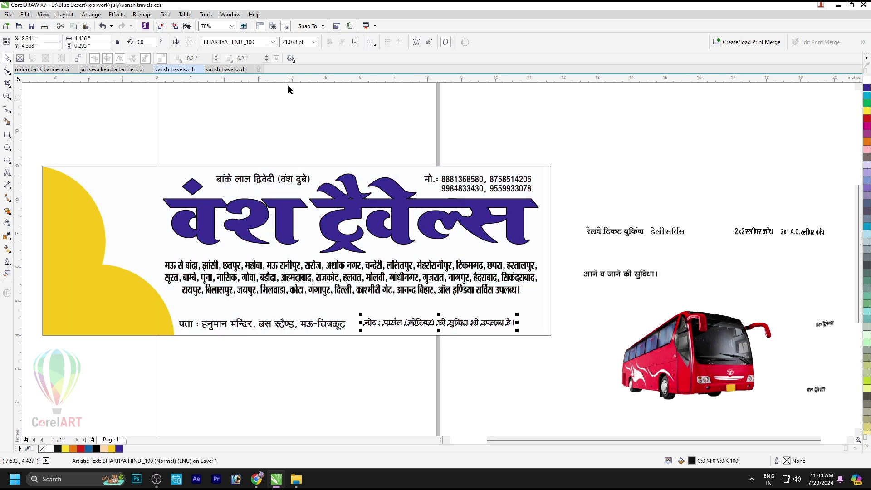
- Set the parcel note's font to RAJ PRAKASH
{"action": "left_click", "coordinate": [272, 42]}
{"action": "type", "text": "raj prakash"}
{"action": "key", "text": "Return"}
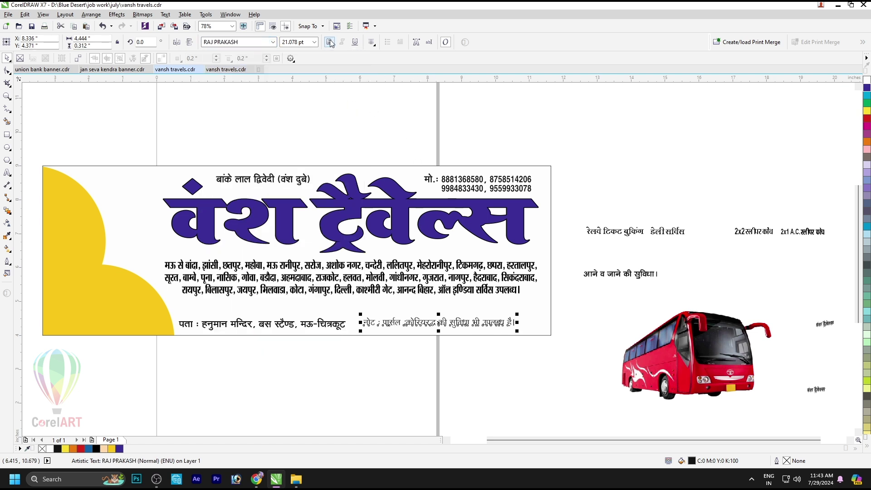
- Replace the wrong glyphs around कोरियर with proper ( and ) brackets
{"action": "key", "text": "shift+F2"}
{"action": "double_click", "coordinate": [407, 260]}
{"action": "left_click_drag", "start_coordinate": [407, 260], "coordinate": [415, 258]}
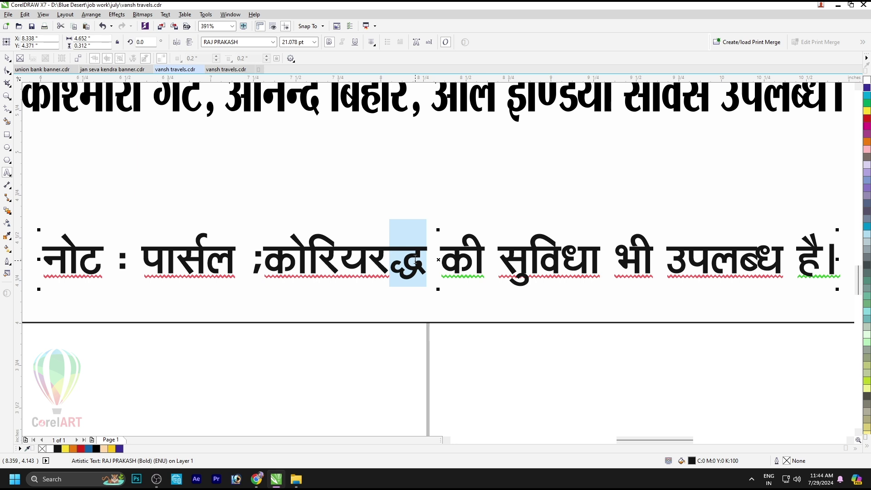
{"action": "type", "text": ")"}
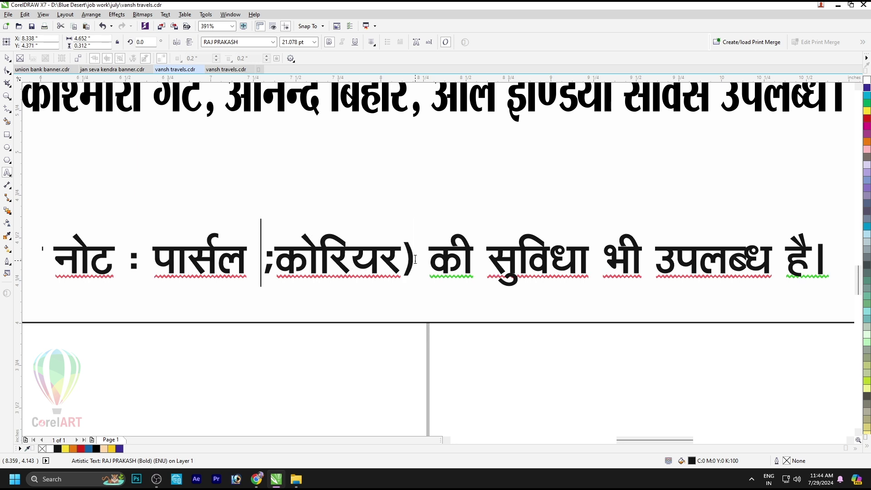
{"action": "key", "text": "Delete"}
{"action": "type", "text": "("}
{"action": "key", "text": "ctrl+space"}
- Enlarge the note and align it with the address on the banner's bottom line
{"action": "scroll", "coordinate": [415, 259], "scroll_direction": "down", "scroll_amount": 2}
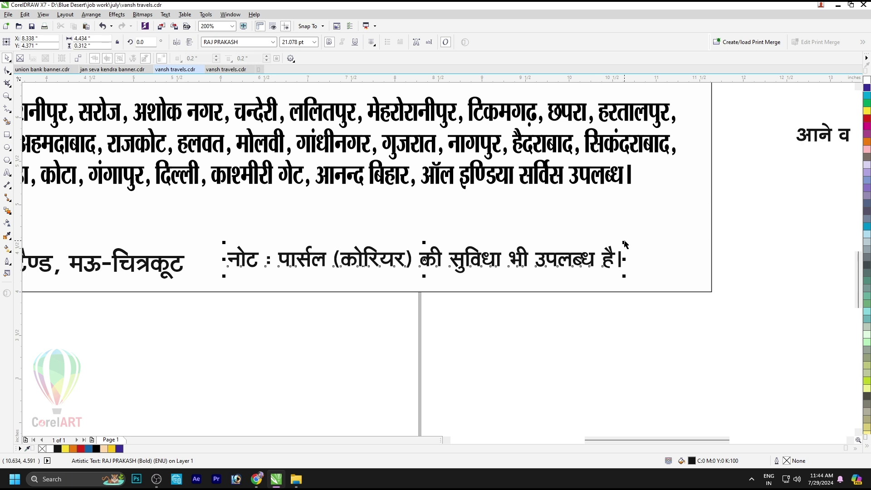
{"action": "left_click_drag", "start_coordinate": [623, 243], "coordinate": [729, 235]}
{"action": "left_click_drag", "start_coordinate": [634, 254], "coordinate": [659, 258]}
{"action": "left_click", "coordinate": [422, 273]}
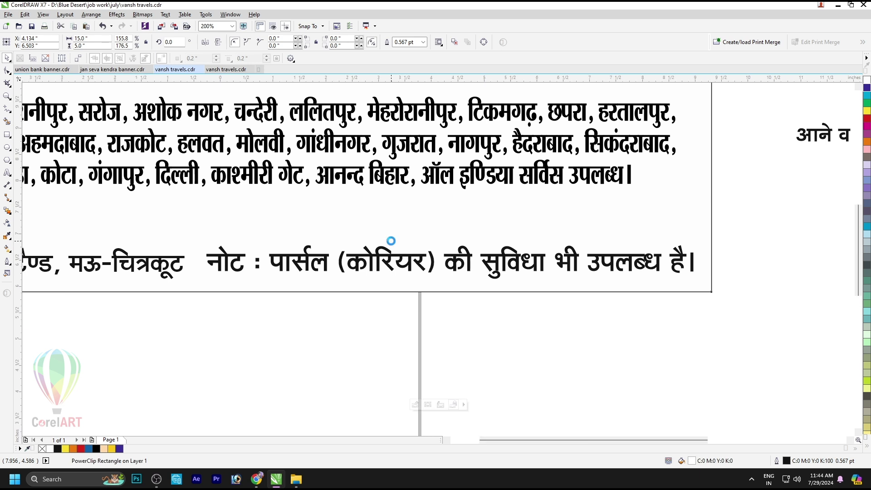
{"action": "key", "text": "shift+F2"}
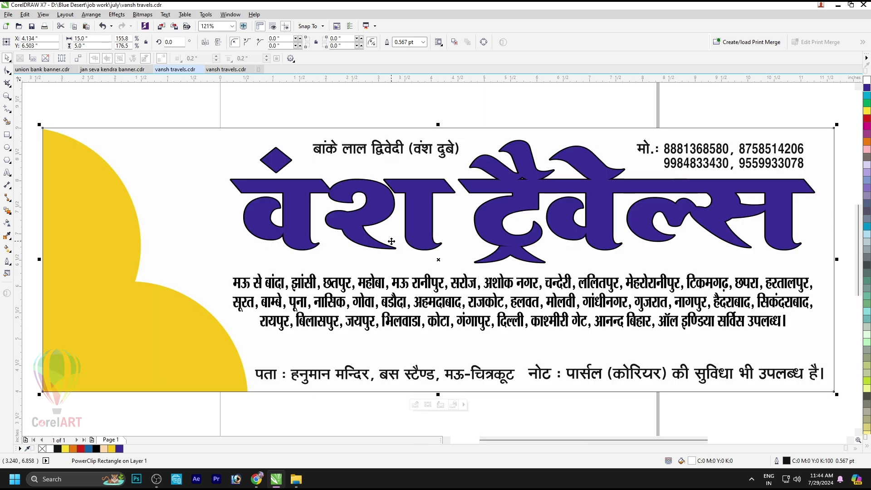
- Set the address and note to 24 pt, move the note closer, and widen both across the bottom
{"action": "left_click", "coordinate": [485, 379]}
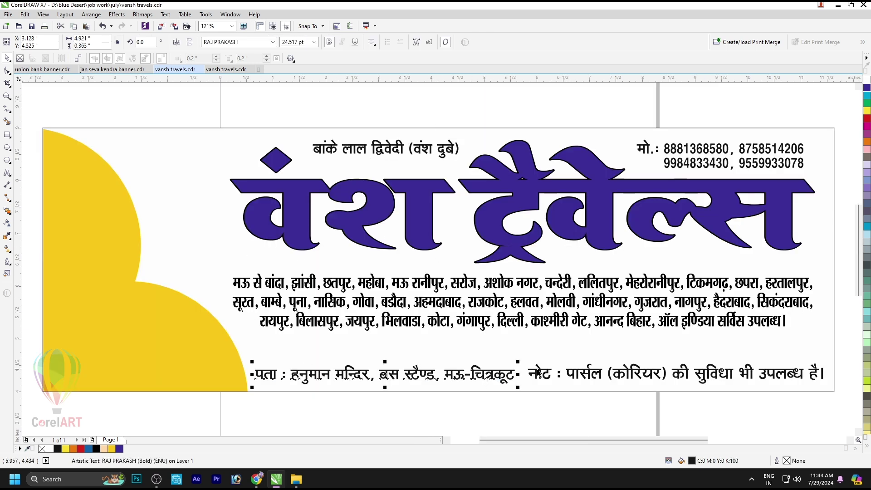
{"action": "left_click", "coordinate": [539, 375], "text": "shift"}
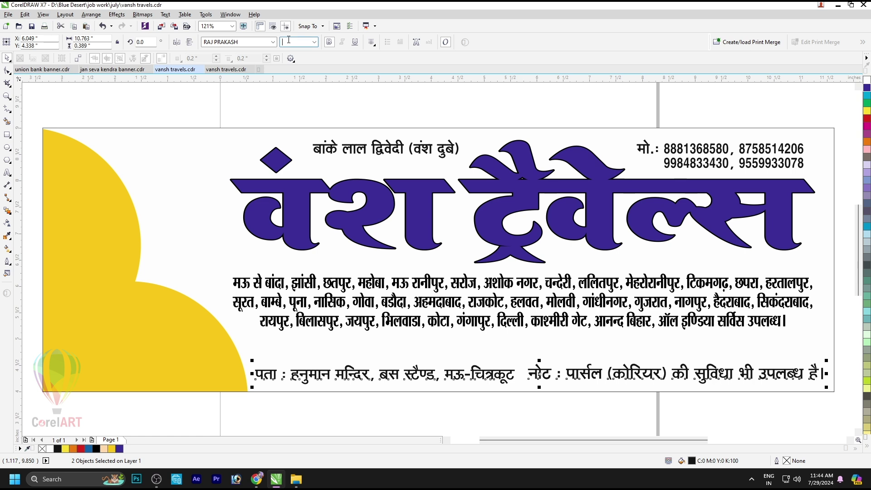
{"action": "type", "text": "24"}
{"action": "key", "text": "Return"}
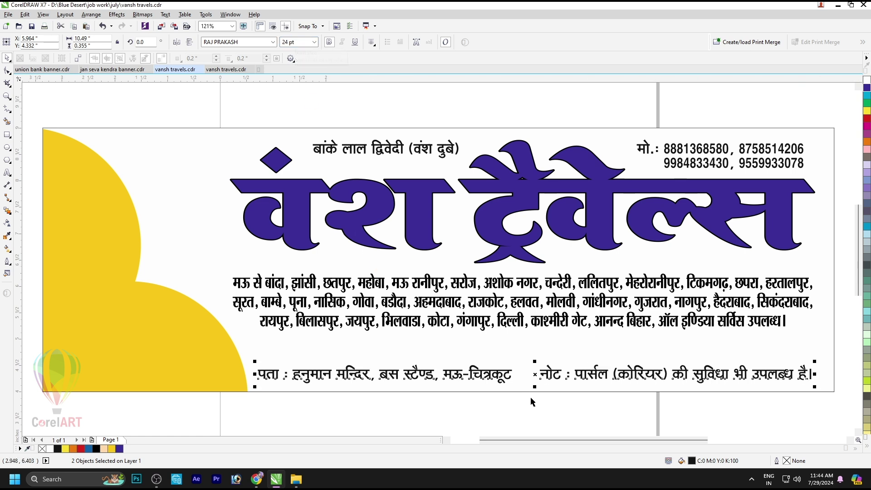
{"action": "left_click", "coordinate": [547, 377]}
{"action": "left_click_drag", "start_coordinate": [552, 374], "coordinate": [540, 375]}
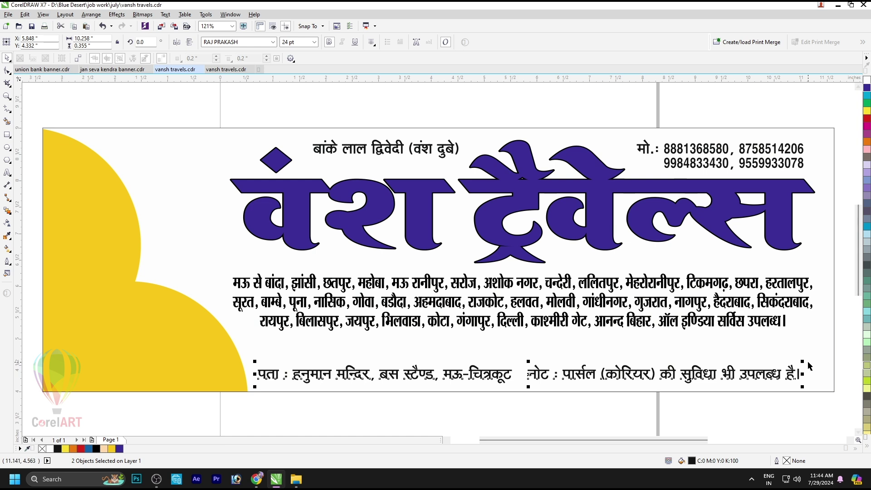
{"action": "left_click_drag", "start_coordinate": [804, 363], "coordinate": [824, 361]}
{"action": "left_click", "coordinate": [318, 412]}
- Draw a red, white-outlined strip under the address line, clipped into the banner behind the yellow shape
{"action": "left_click", "coordinate": [7, 135]}
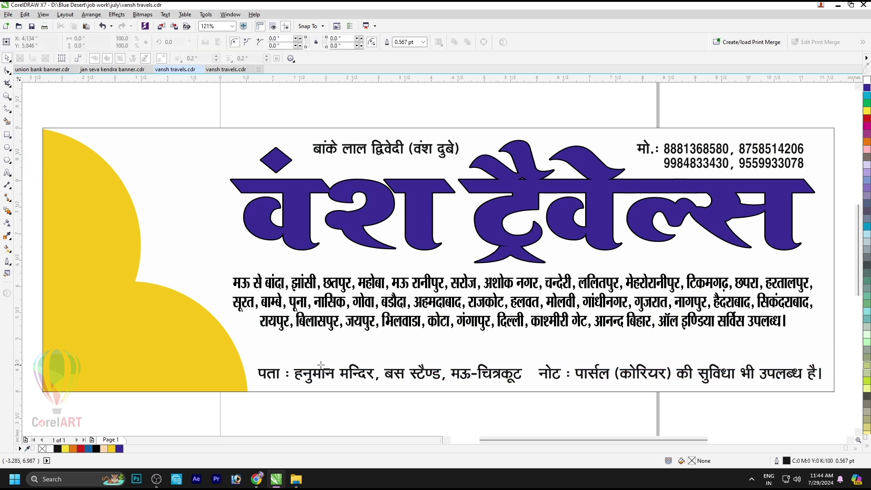
{"action": "left_click_drag", "start_coordinate": [208, 359], "coordinate": [838, 401]}
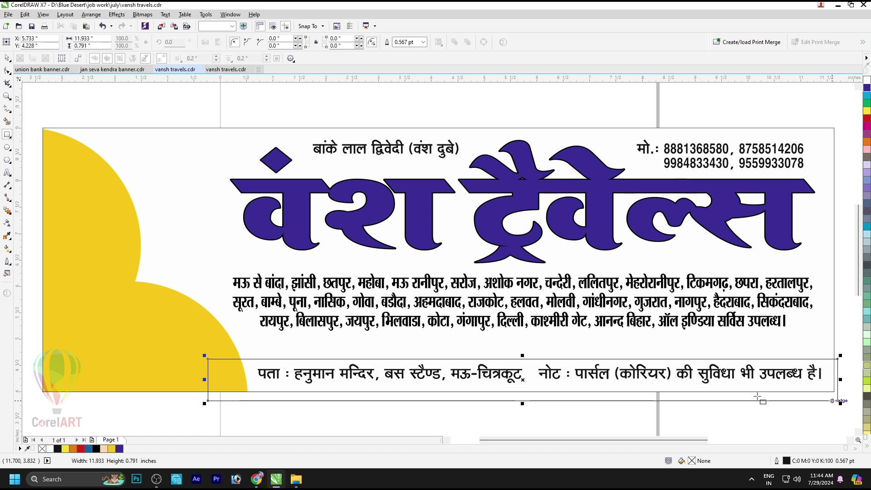
{"action": "key", "text": "space"}
{"action": "left_click", "coordinate": [81, 449]}
{"action": "right_click", "coordinate": [50, 449]}
{"action": "key", "text": "Down"}
{"action": "key", "text": "Down"}
{"action": "key", "text": "Down"}
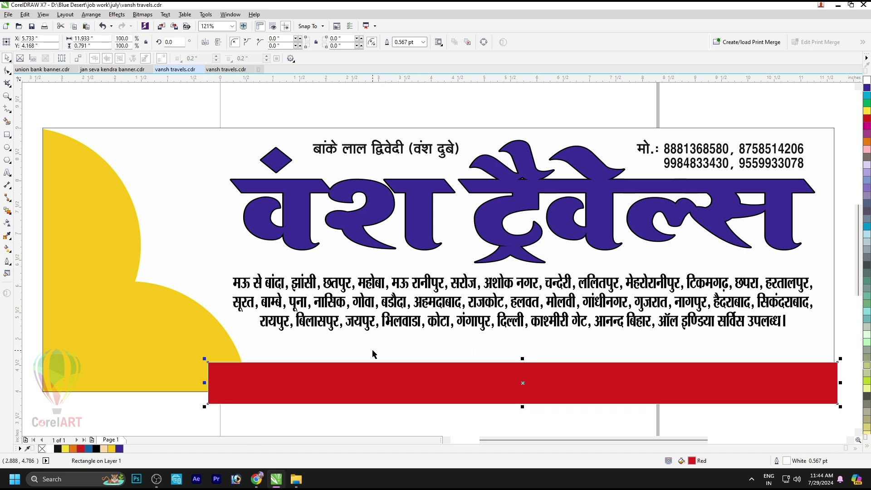
{"action": "left_click", "coordinate": [372, 354]}
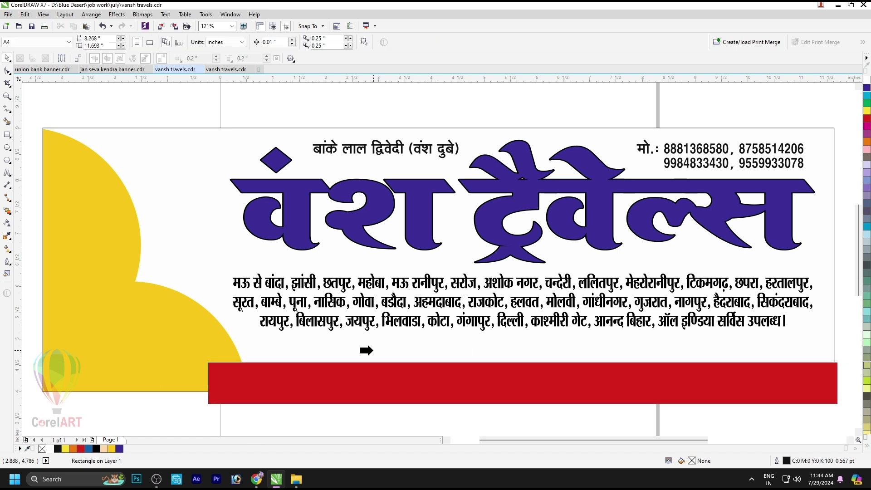
{"action": "left_click", "coordinate": [241, 376], "text": "ctrl"}
{"action": "key", "text": "ctrl+Page_Down"}
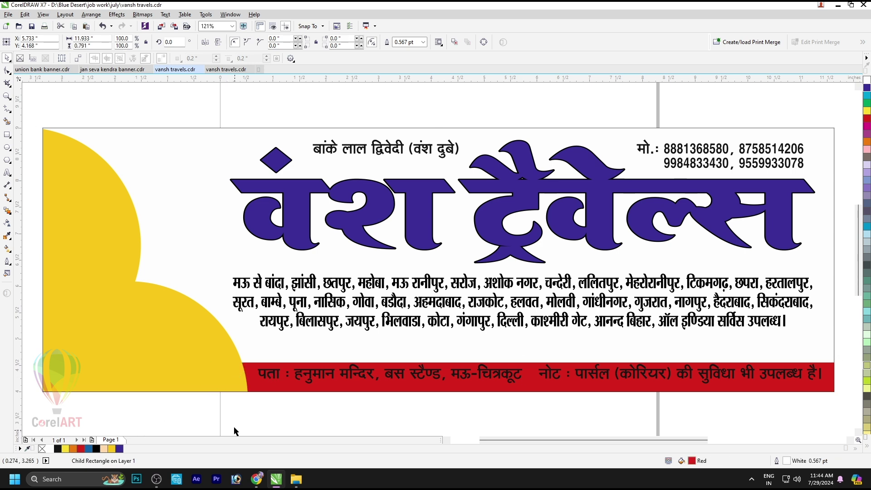
- Make the address and note text white and nudge it down onto the red strip
{"action": "left_click_drag", "start_coordinate": [225, 417], "coordinate": [841, 347]}
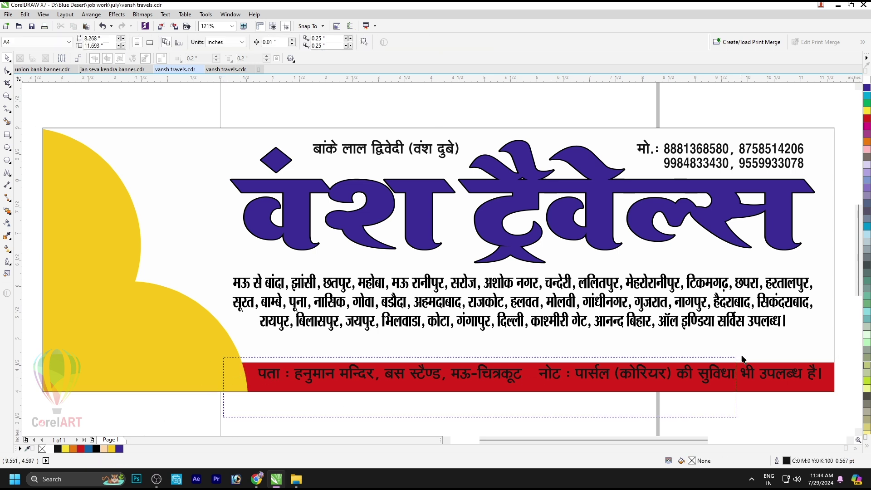
{"action": "left_click", "coordinate": [49, 449]}
{"action": "key", "text": "Down"}
{"action": "key", "text": "Down"}
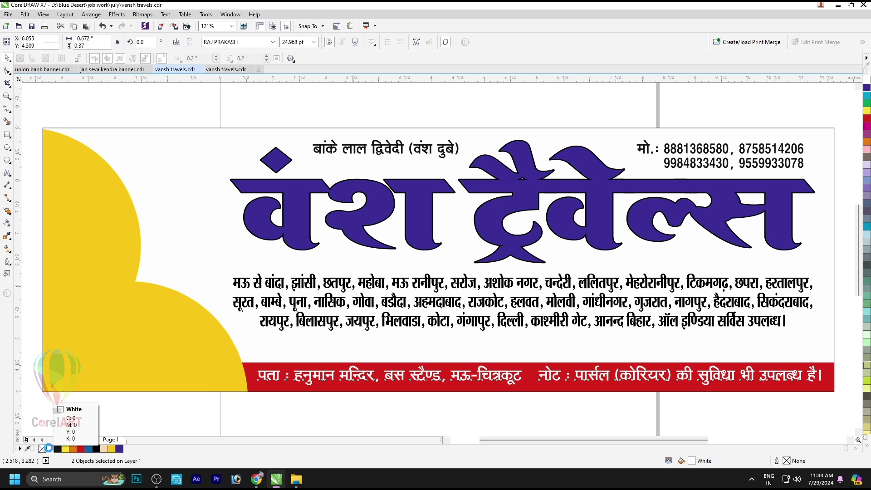
{"action": "key", "text": "Down"}
{"action": "left_click", "coordinate": [271, 416]}
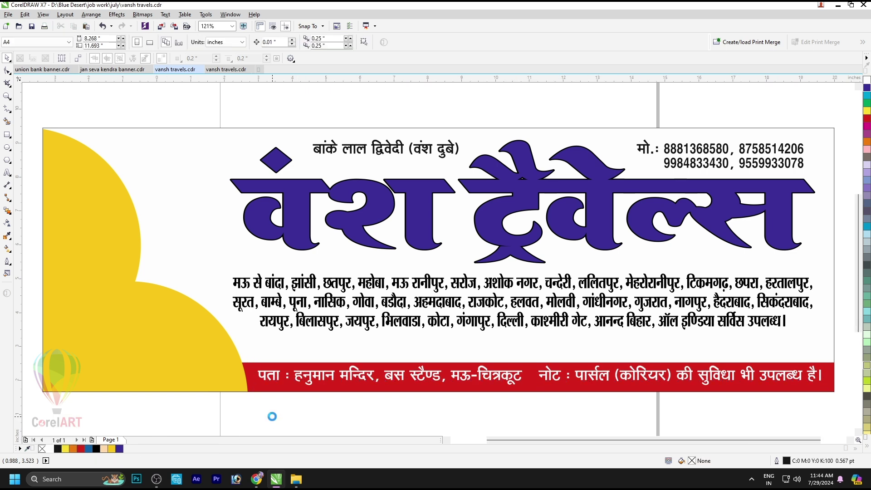
- Zoom out and move the red bus onto the banner's left side
{"action": "key", "text": "F4"}
{"action": "left_click", "coordinate": [358, 303], "text": "ctrl"}
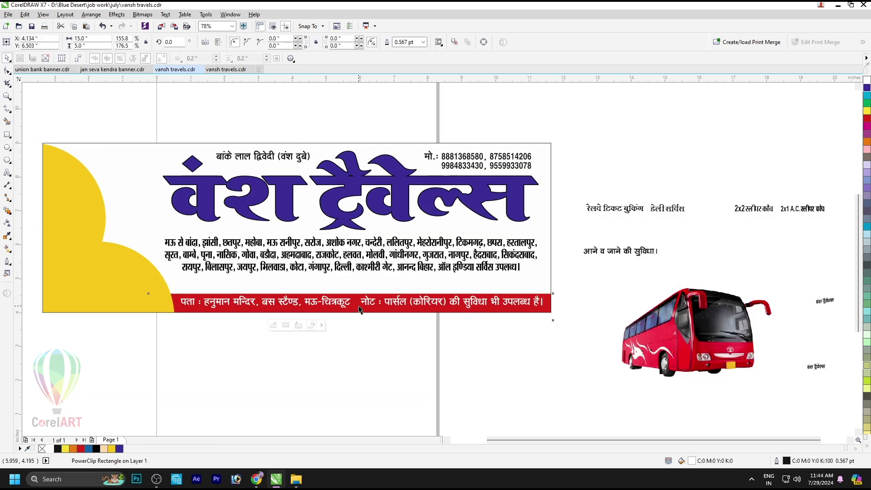
{"action": "left_click", "coordinate": [471, 344]}
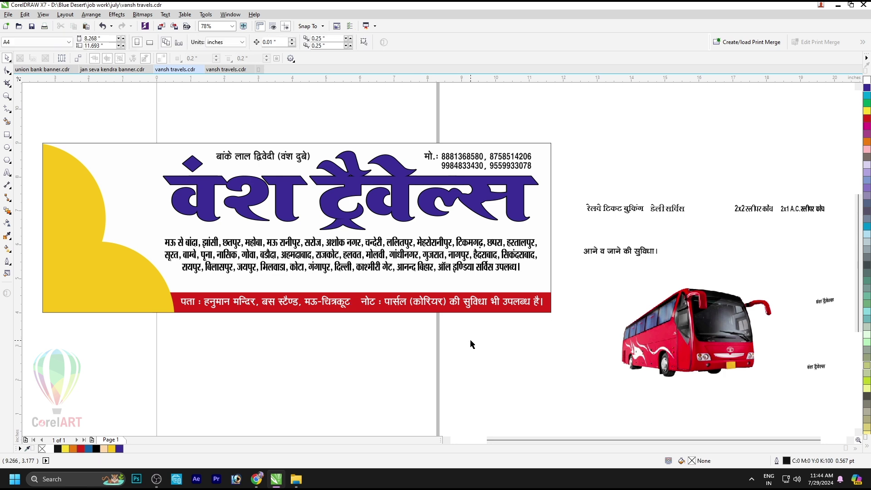
{"action": "mouse_move", "coordinate": [732, 324]}
{"action": "left_mouse_down"}
{"action": "mouse_move", "coordinate": [138, 268]}
{"action": "mouse_move", "coordinate": [143, 258]}
{"action": "left_mouse_up"}
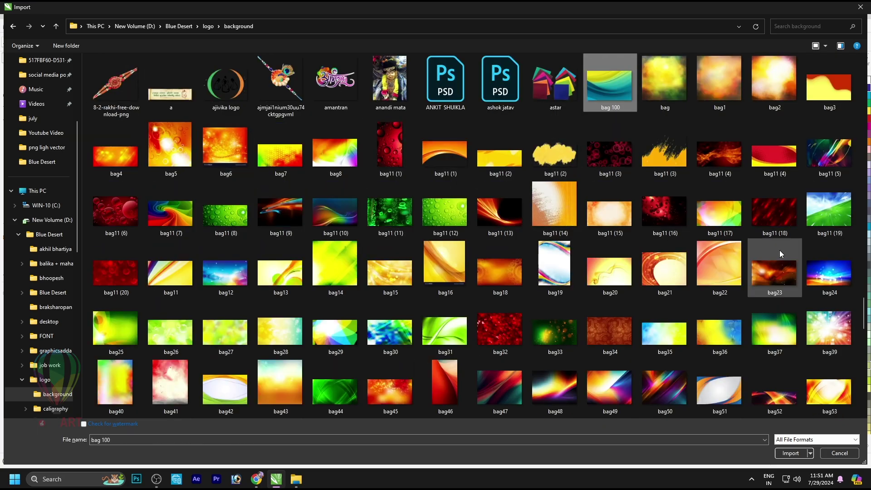
- Import the bag11 (19) sky image from the background folder
{"action": "left_click", "coordinate": [825, 223]}
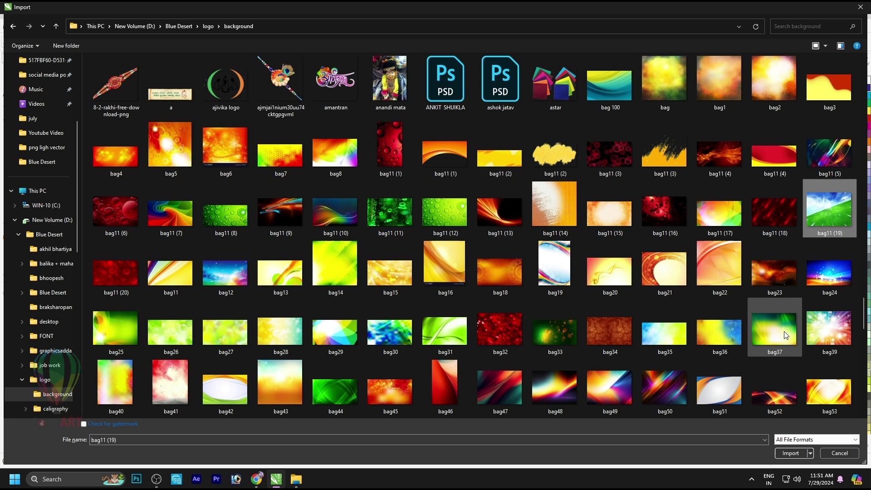
{"action": "left_click", "coordinate": [790, 454]}
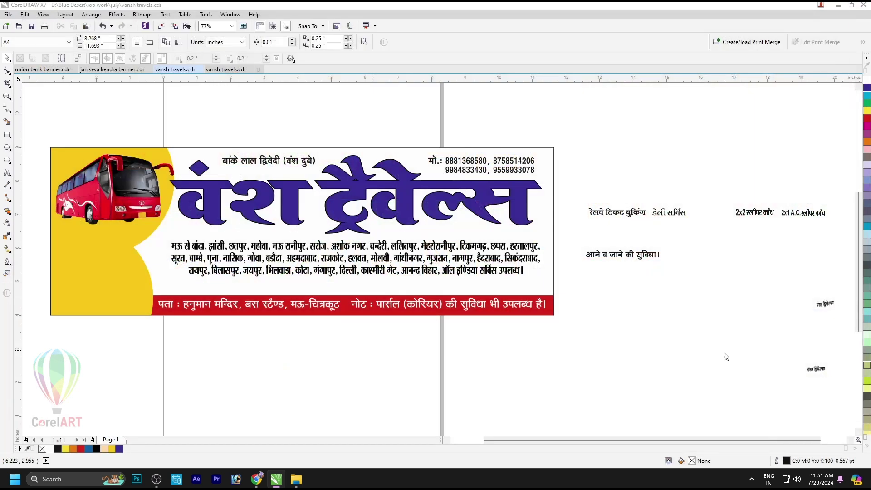
- Place the sky image inside the banner frame and stretch it to the banner's right end
{"action": "left_click", "coordinate": [626, 293]}
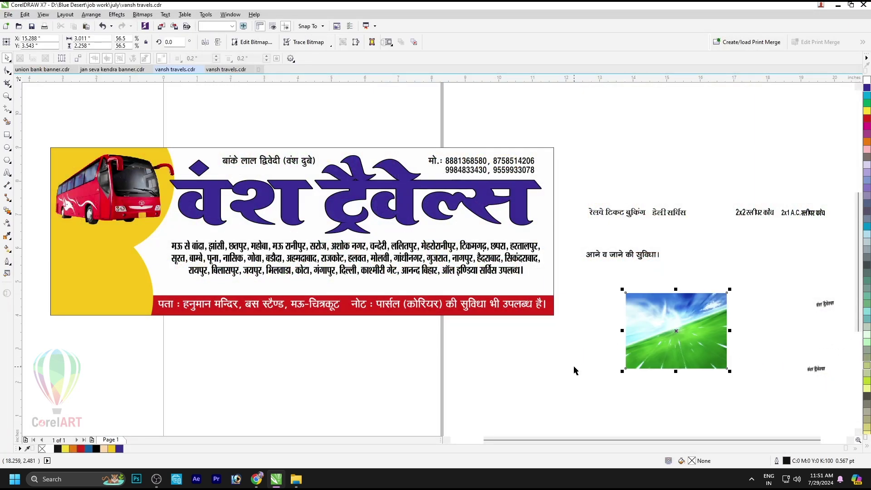
{"action": "left_click", "coordinate": [540, 267]}
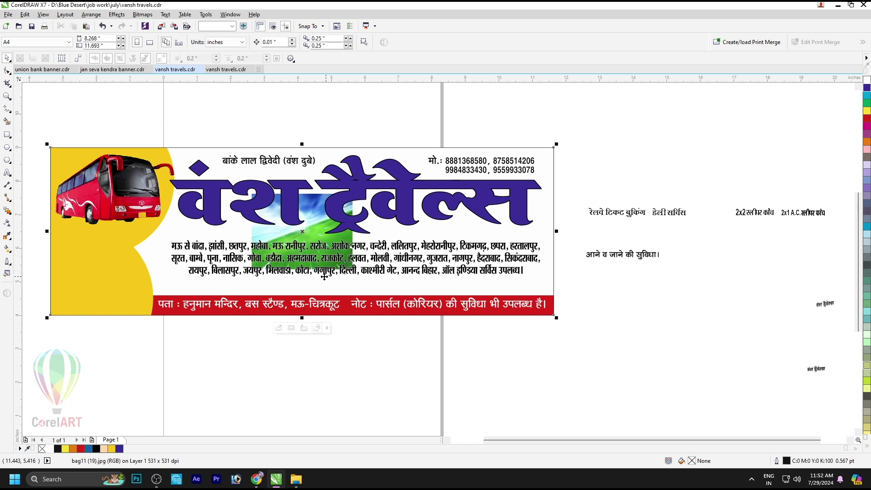
{"action": "left_click", "coordinate": [313, 234], "text": "ctrl"}
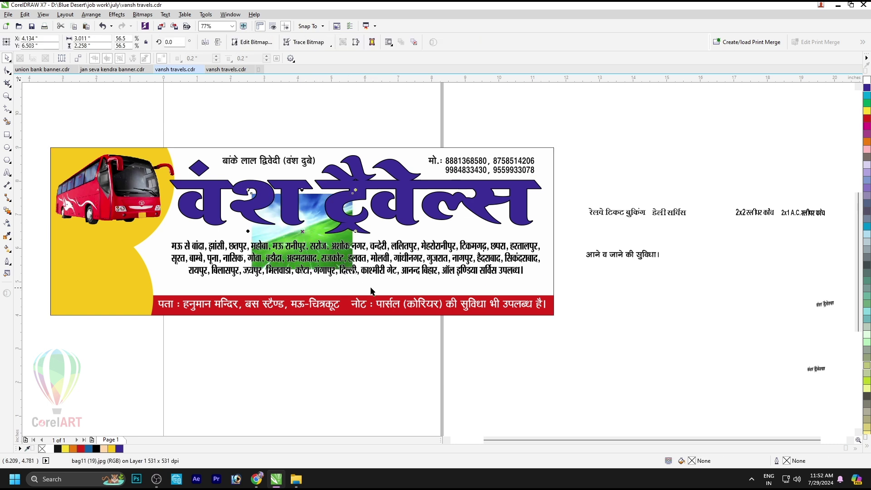
{"action": "left_click_drag", "start_coordinate": [358, 278], "coordinate": [418, 332]}
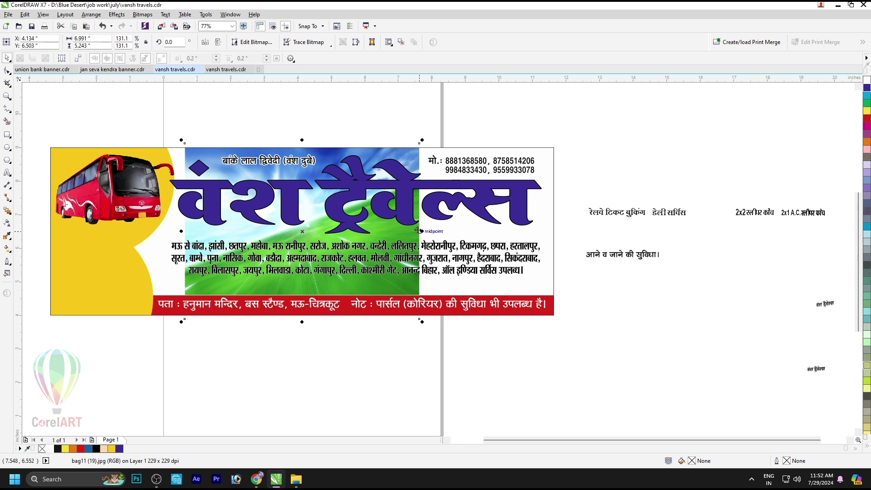
{"action": "left_click_drag", "start_coordinate": [427, 231], "coordinate": [487, 232]}
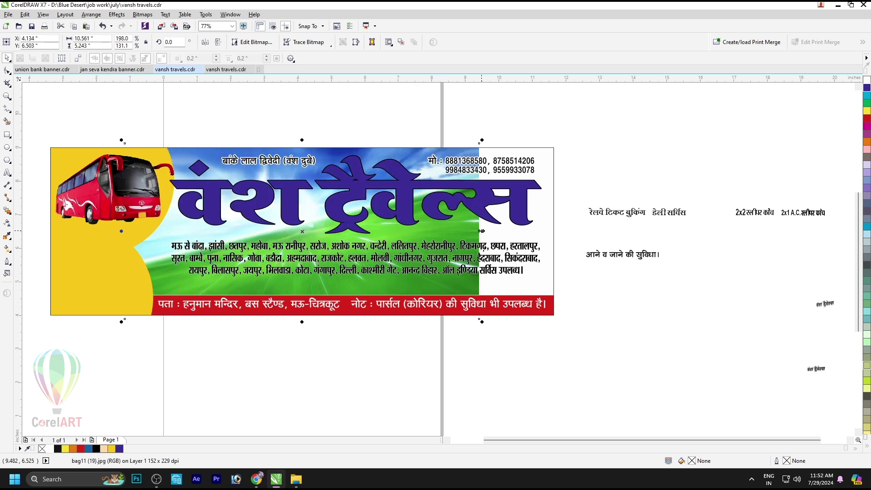
{"action": "left_click_drag", "start_coordinate": [482, 231], "coordinate": [561, 231]}
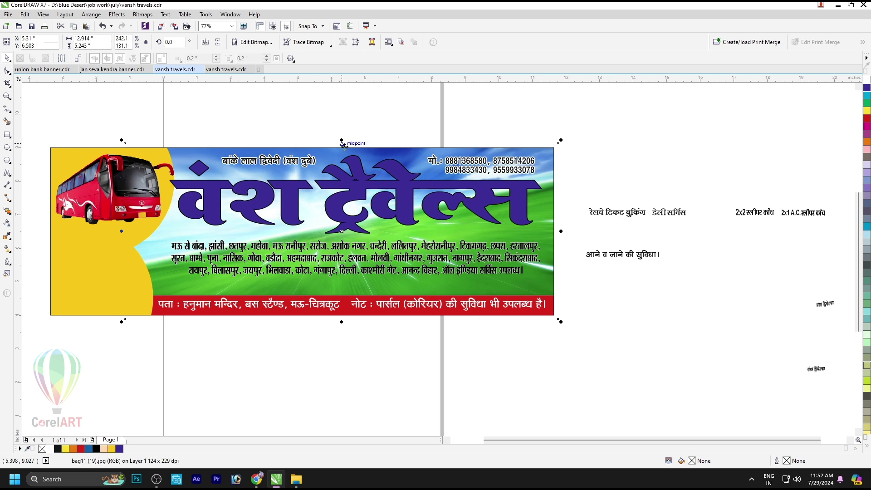
- Make the वंश ट्रैवेल्स title red with a ~5 pt white round-nib outline, moved slightly lower
{"action": "left_click", "coordinate": [433, 142]}
{"action": "left_click", "coordinate": [416, 193]}
{"action": "left_click", "coordinate": [865, 95]}
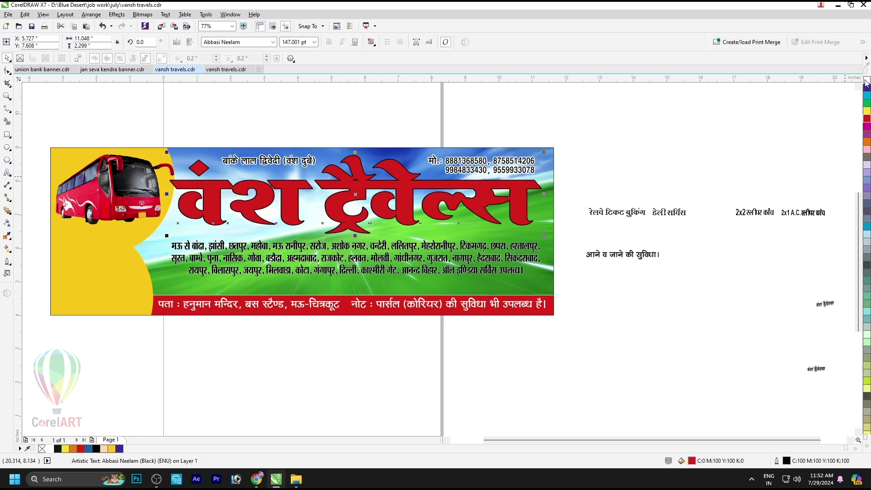
{"action": "key", "text": "F12"}
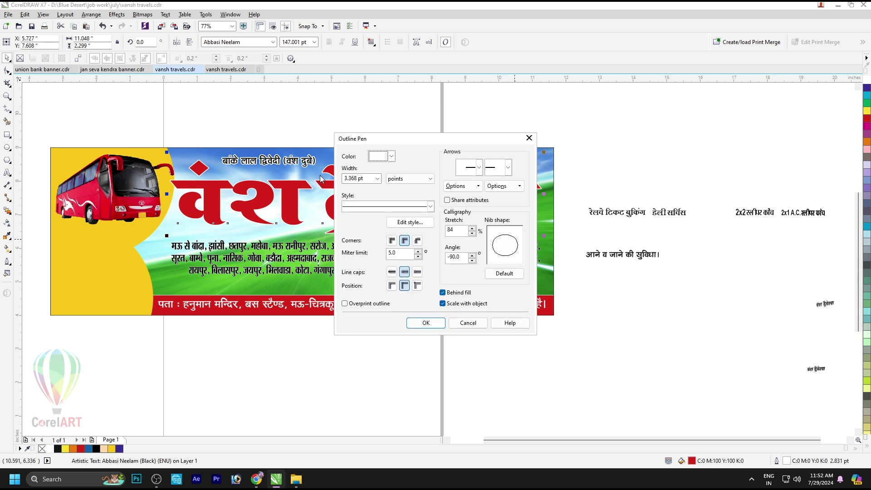
{"action": "double_click", "coordinate": [352, 178]}
{"action": "key", "text": "Return"}
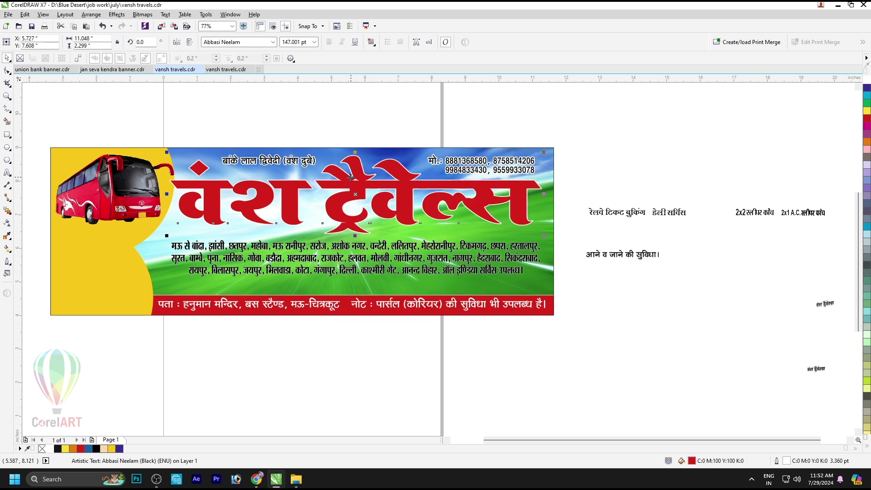
{"action": "key", "text": "F12"}
{"action": "double_click", "coordinate": [354, 178]}
{"action": "key", "text": "Return"}
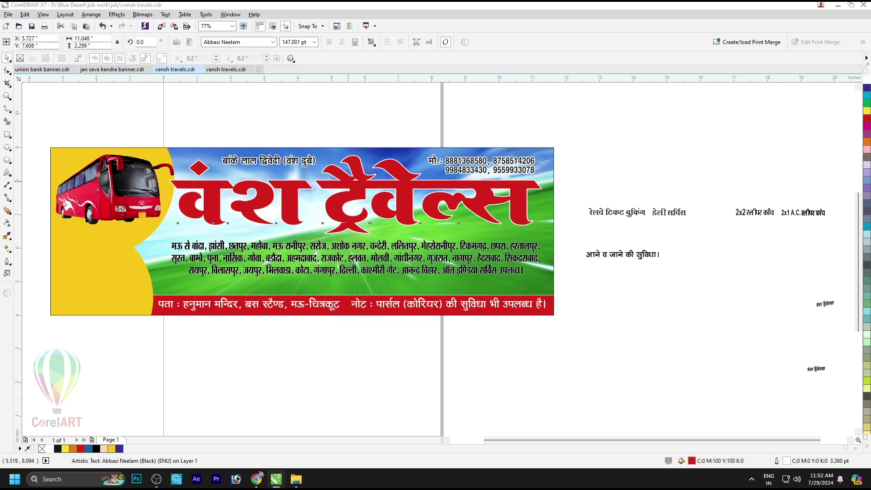
{"action": "key", "text": "F12"}
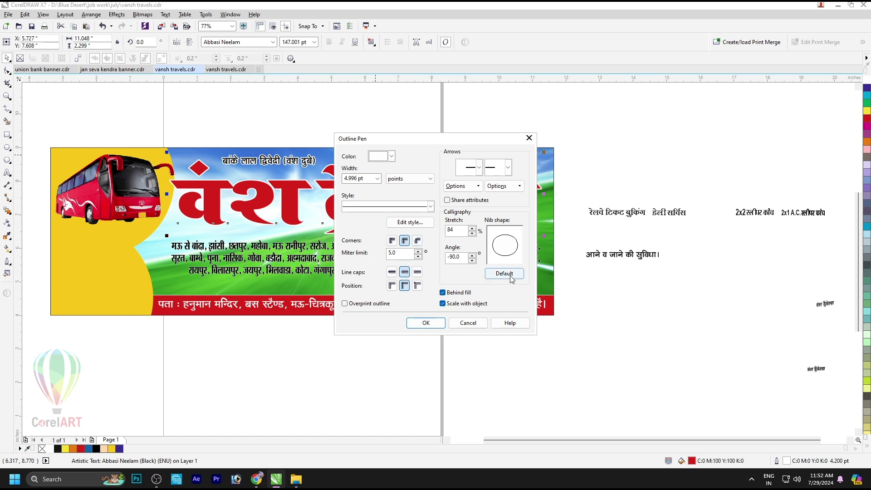
{"action": "left_click", "coordinate": [426, 324]}
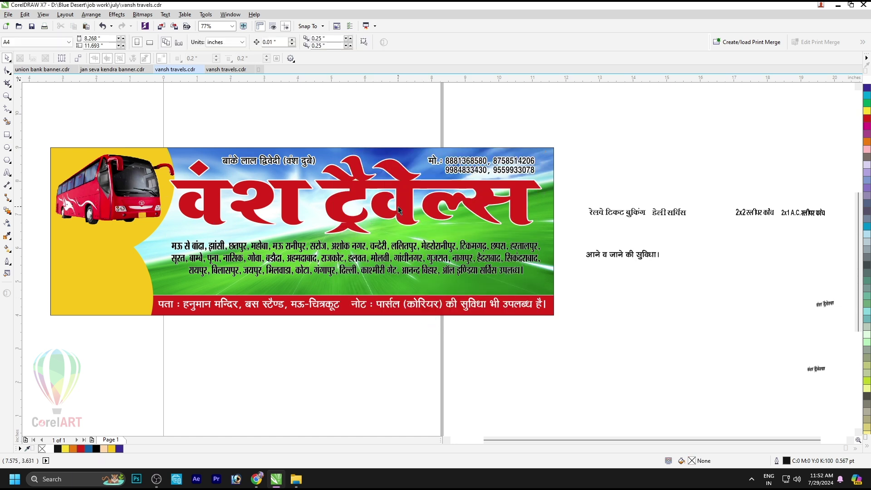
{"action": "left_click_drag", "start_coordinate": [398, 194], "coordinate": [399, 201]}
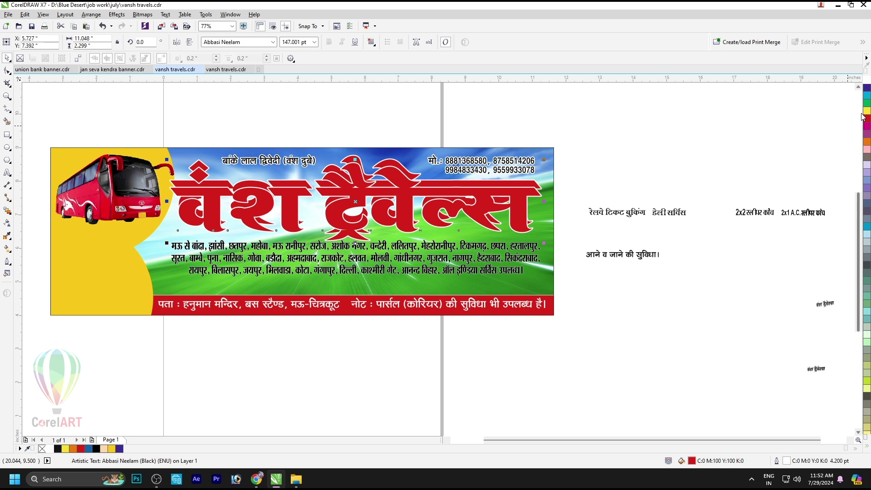
- Blend the title copies into a white-to-cyan depth effect beneath the red वंश ट्रैवेल्स letters
{"action": "right_click", "coordinate": [868, 100]}
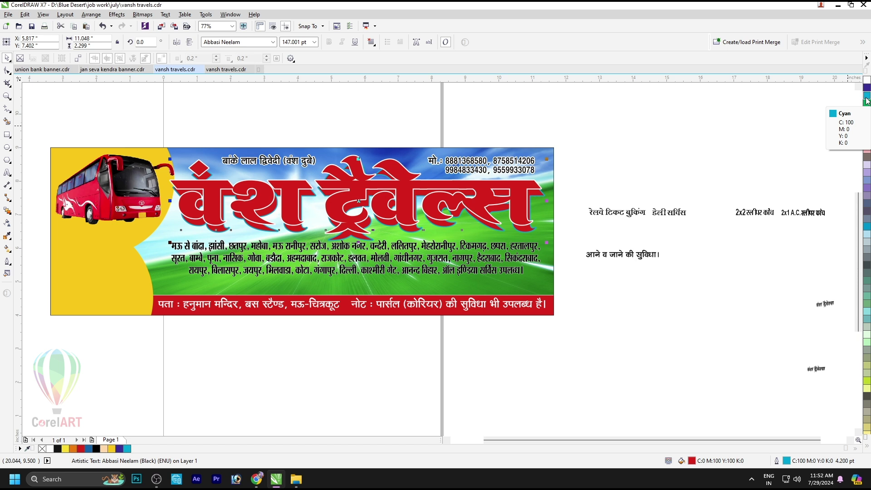
{"action": "left_click", "coordinate": [145, 352]}
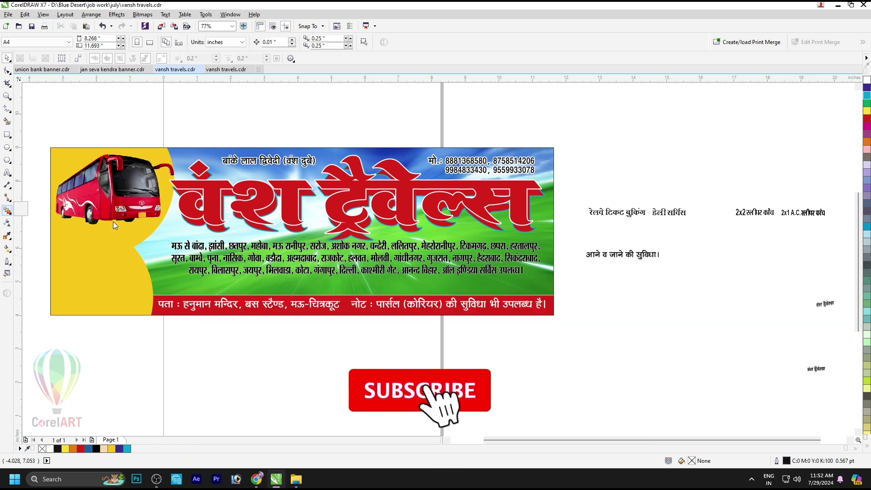
{"action": "left_click", "coordinate": [356, 233]}
{"action": "key", "text": "ctrl+z"}
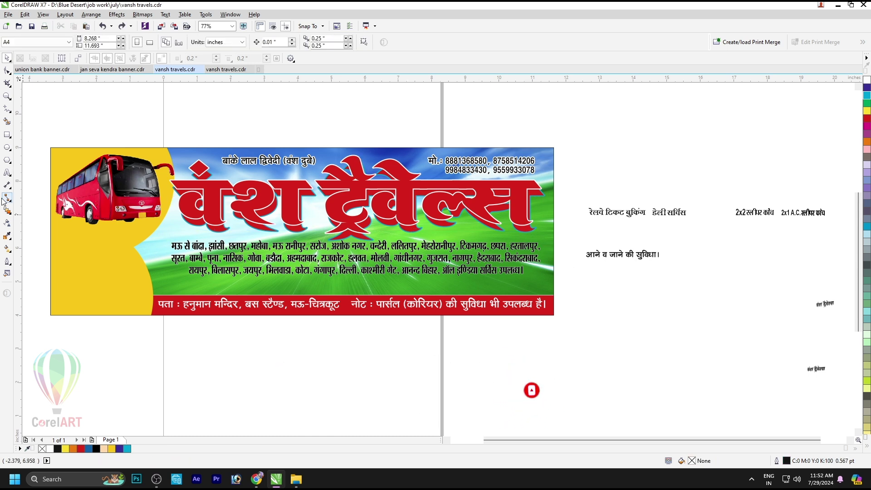
{"action": "left_click", "coordinate": [296, 233]}
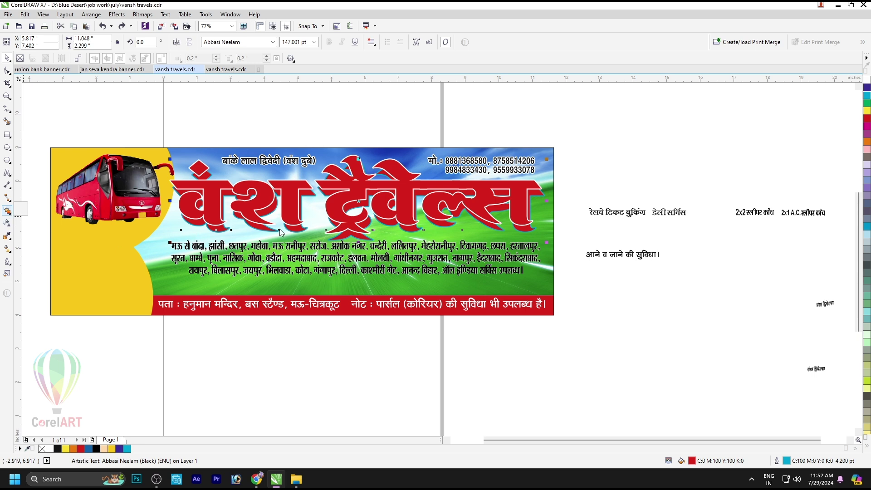
{"action": "left_click_drag", "start_coordinate": [297, 233], "coordinate": [296, 229]}
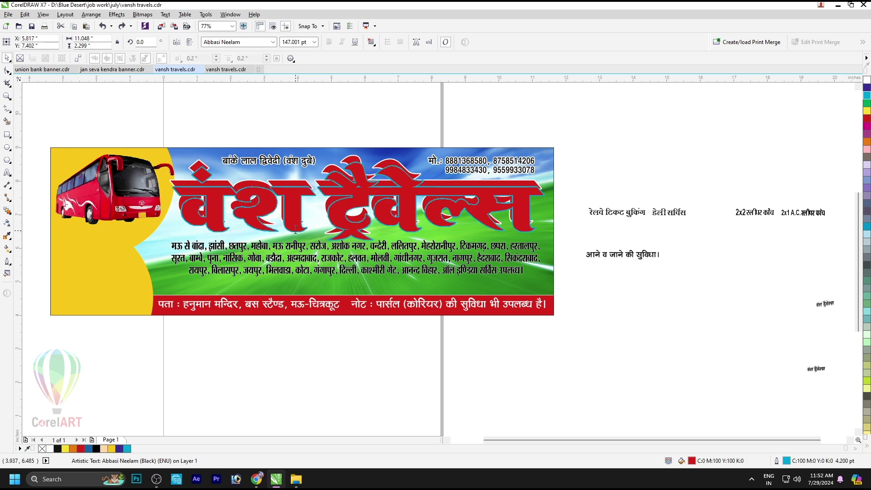
{"action": "left_click", "coordinate": [300, 334]}
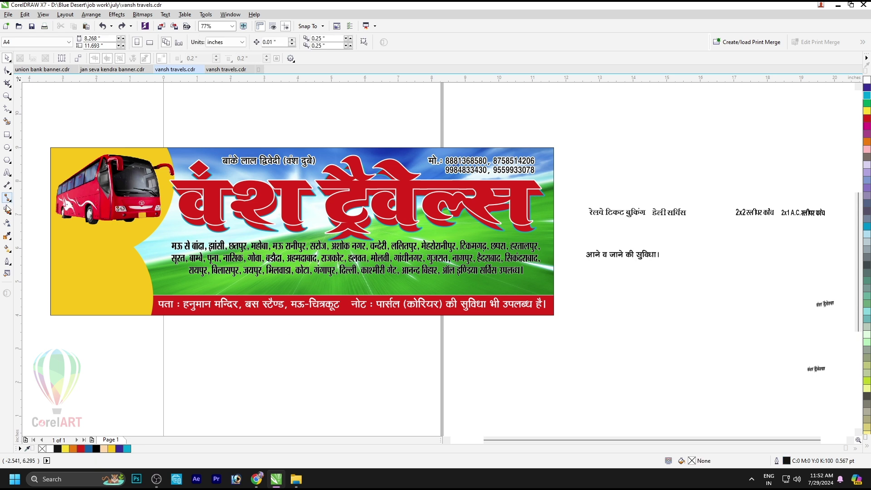
{"action": "left_click", "coordinate": [11, 212]}
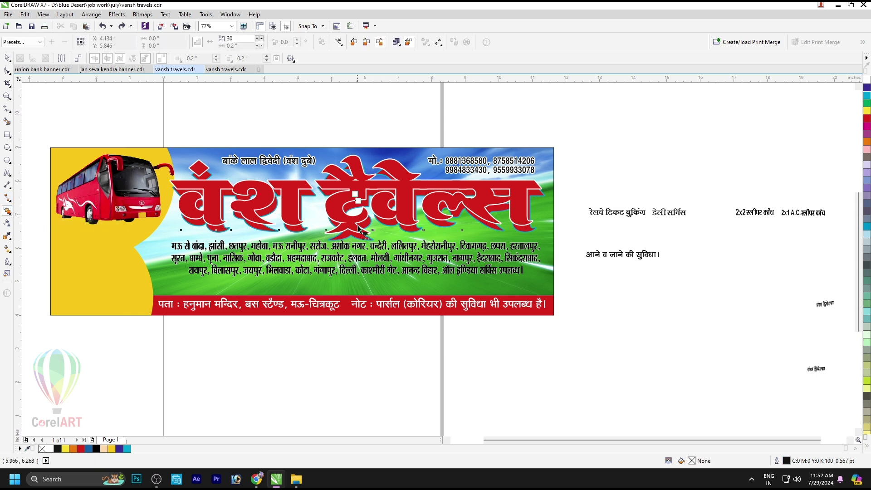
{"action": "left_click", "coordinate": [320, 211]}
{"action": "key", "text": "space"}
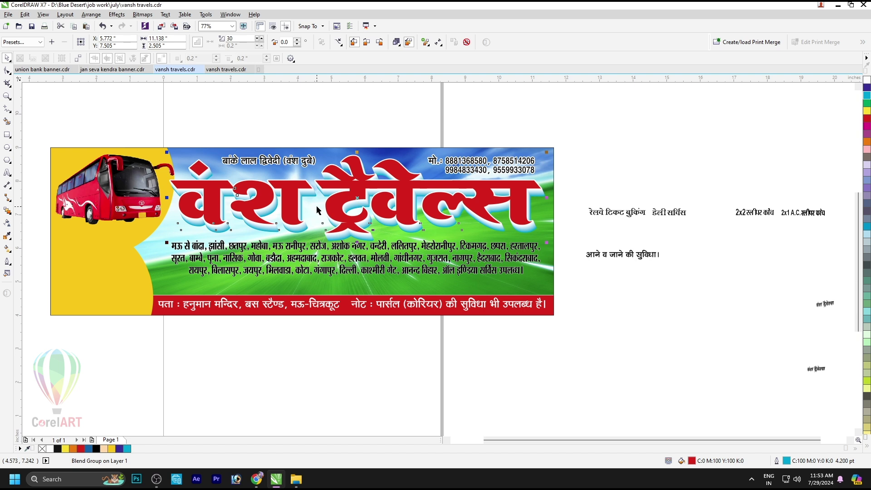
{"action": "left_click", "coordinate": [481, 165]}
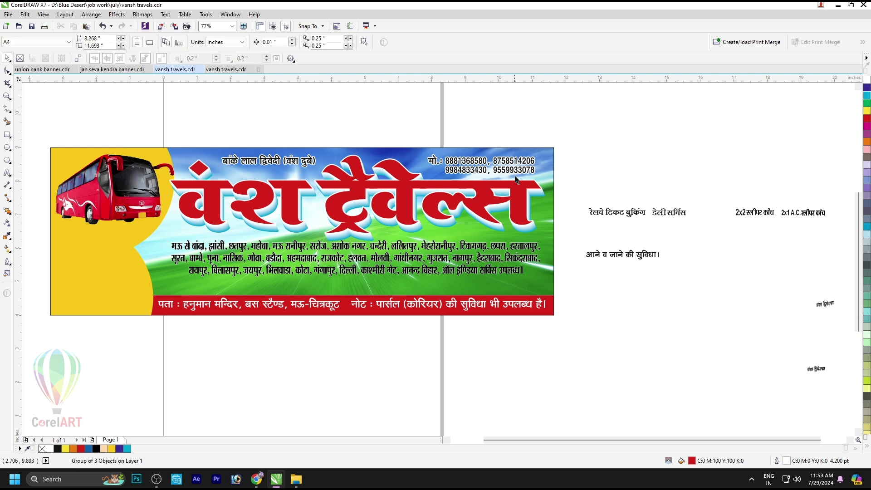
- Make the phone numbers magenta and slightly larger
{"action": "left_click", "coordinate": [539, 152]}
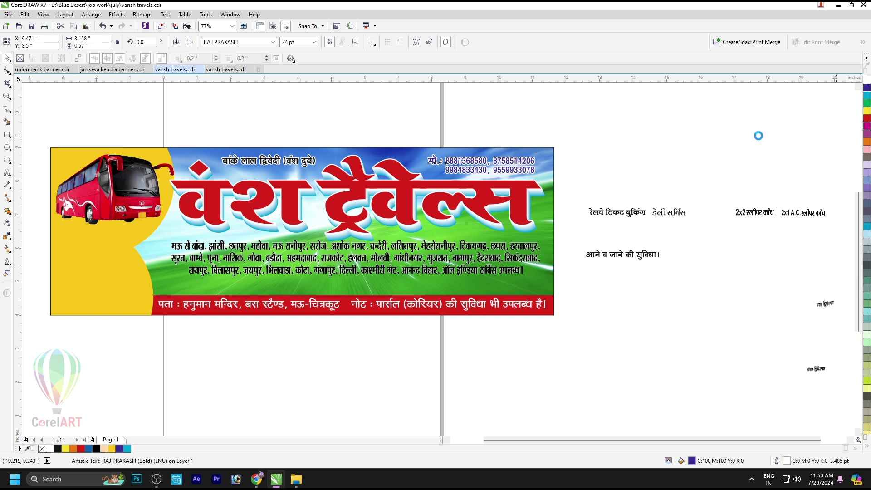
{"action": "left_click", "coordinate": [276, 157]}
{"action": "left_click_drag", "start_coordinate": [268, 160], "coordinate": [269, 160]}
{"action": "left_click", "coordinate": [461, 175]}
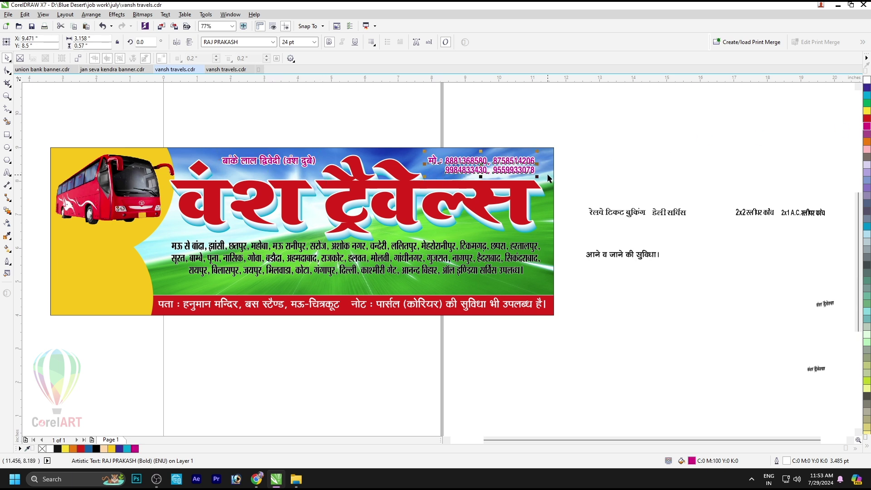
{"action": "left_click_drag", "start_coordinate": [539, 177], "coordinate": [519, 181]}
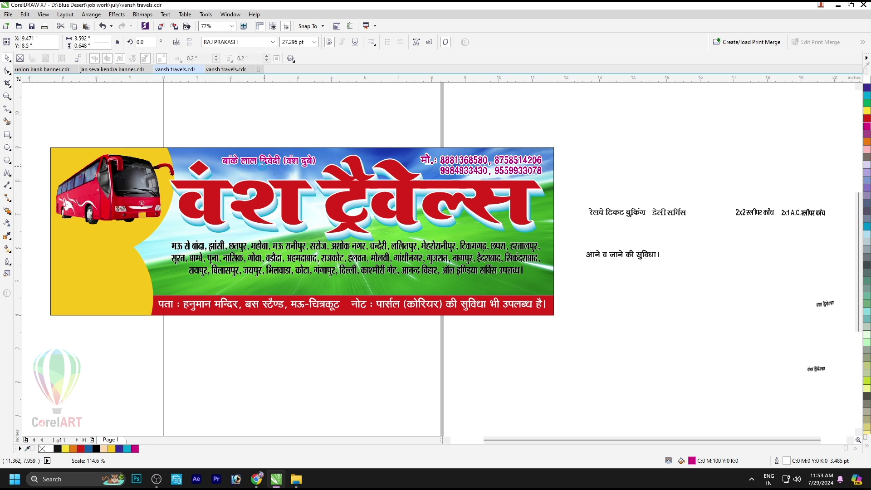
{"action": "left_click", "coordinate": [263, 163]}
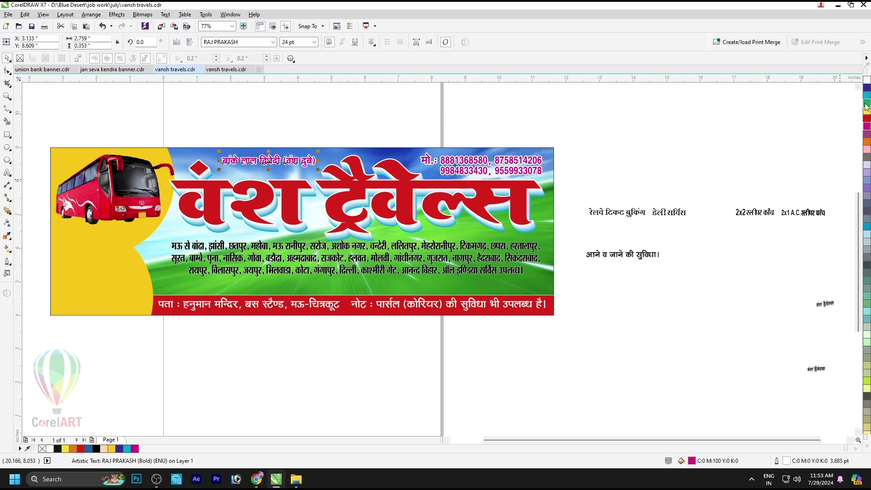
{"action": "left_click_drag", "start_coordinate": [252, 160], "coordinate": [245, 161]}
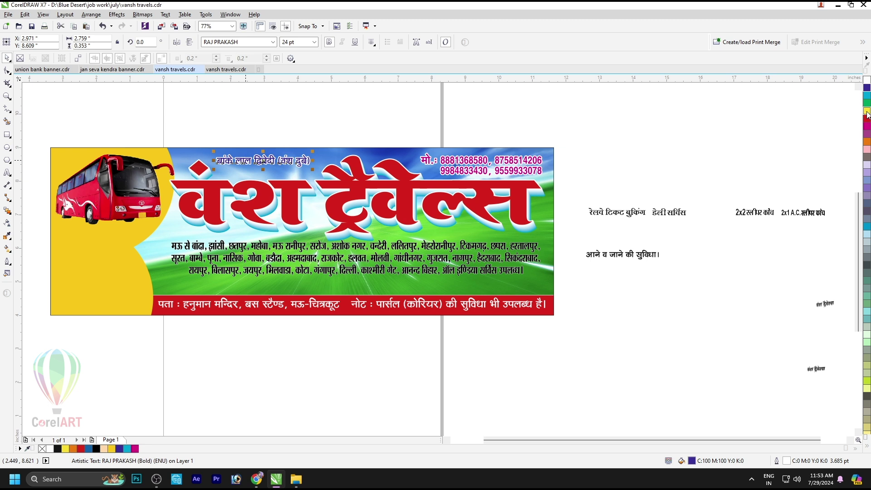
{"action": "left_click", "coordinate": [867, 111]}
{"action": "right_click", "coordinate": [867, 88]}
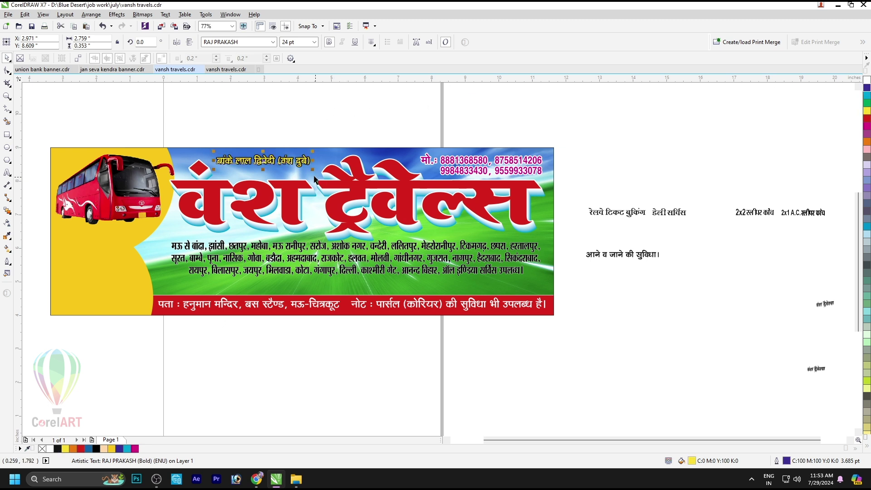
{"action": "left_click_drag", "start_coordinate": [313, 169], "coordinate": [325, 173]}
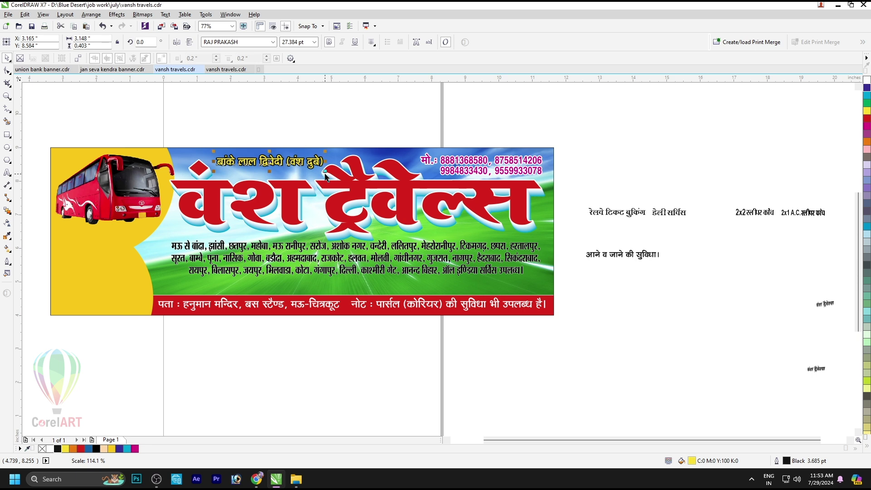
{"action": "key", "text": "F12"}
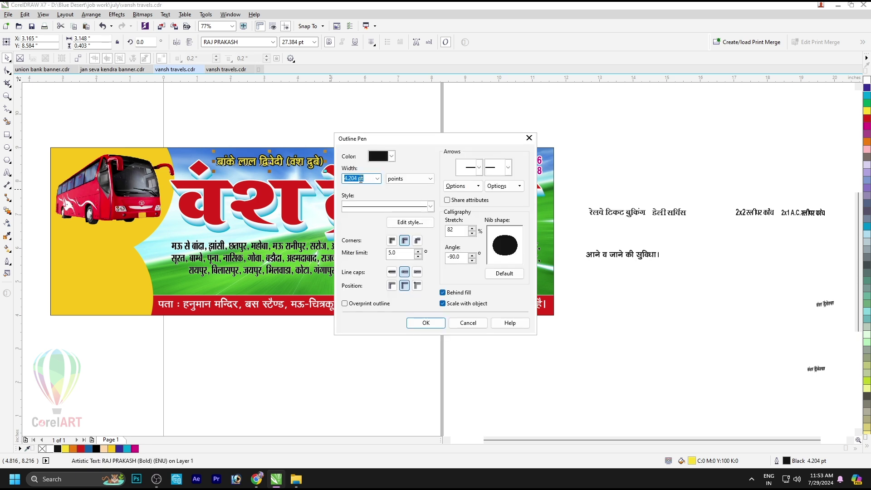
{"action": "key", "text": "Return"}
{"action": "key", "text": "Left"}
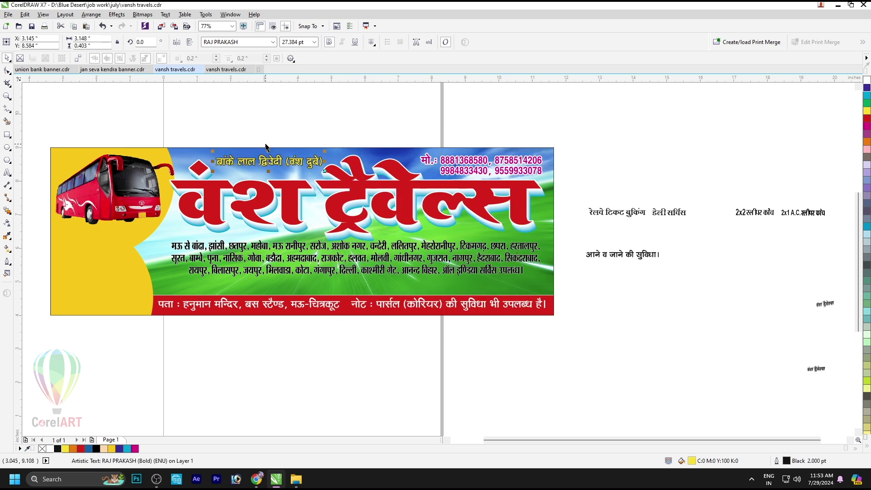
{"action": "left_click", "coordinate": [286, 131]}
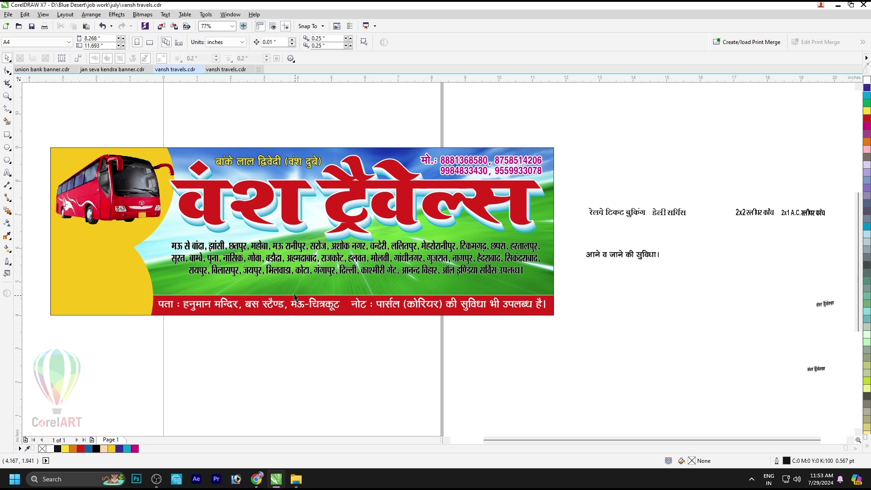
{"action": "left_click", "coordinate": [312, 268]}
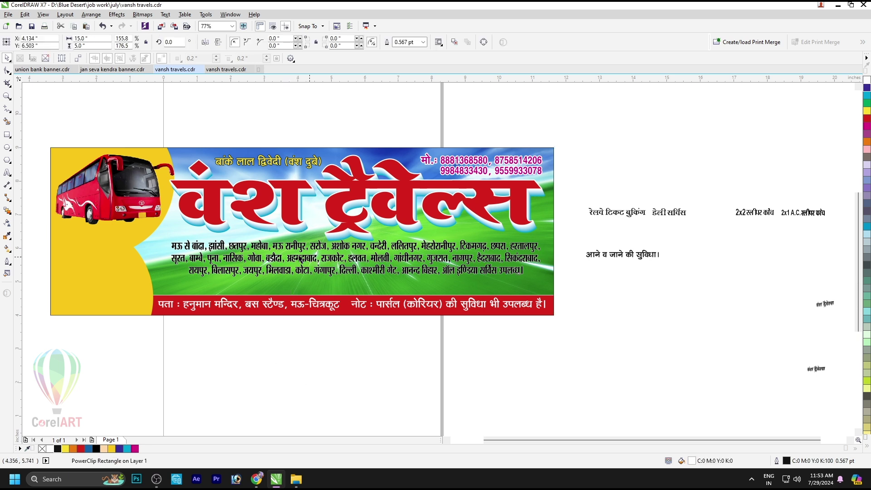
- Move the city list down-left, widen it to the right, and draw a rectangle over it
{"action": "left_click", "coordinate": [298, 258]}
{"action": "left_click_drag", "start_coordinate": [297, 262], "coordinate": [288, 274]}
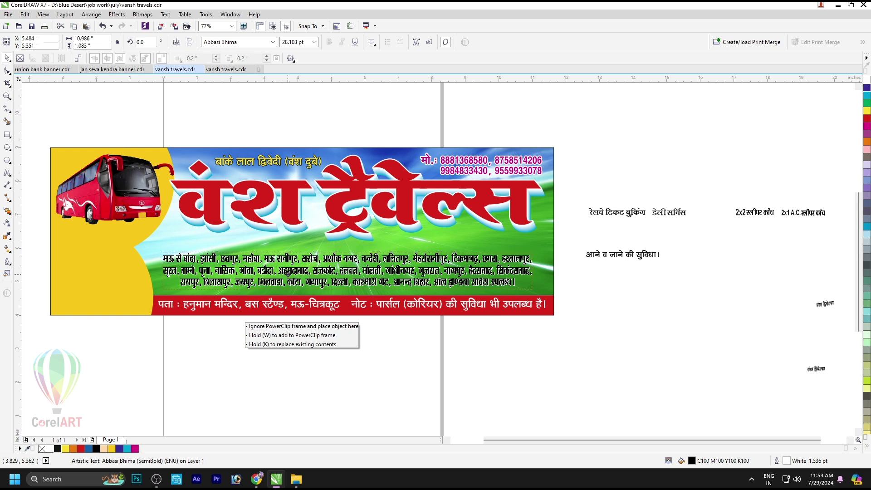
{"action": "left_click_drag", "start_coordinate": [287, 274], "coordinate": [287, 274]}
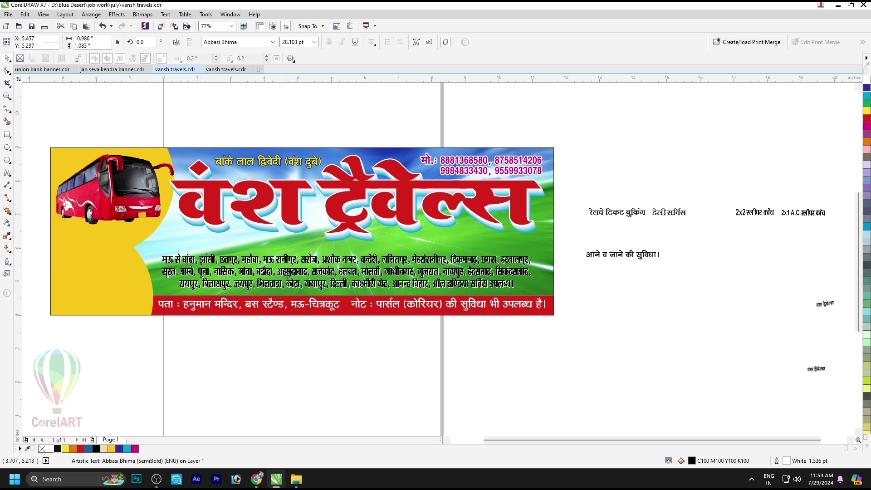
{"action": "left_click", "coordinate": [323, 381]}
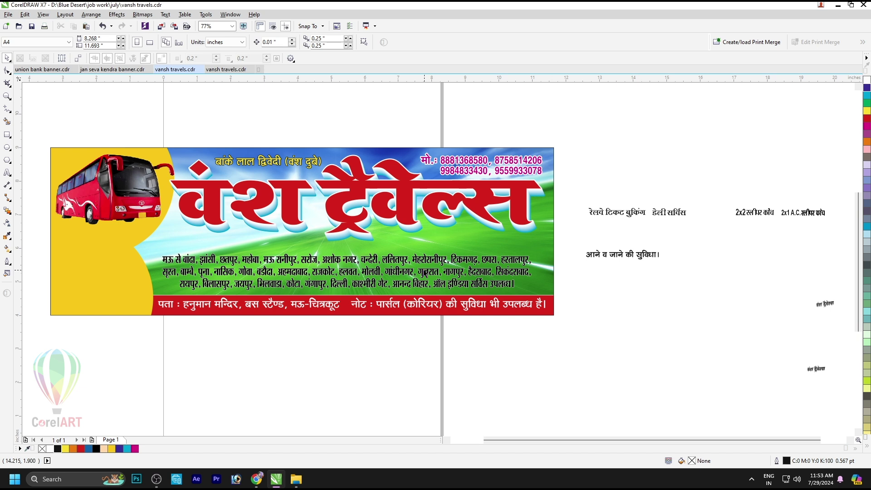
{"action": "left_click", "coordinate": [426, 274]}
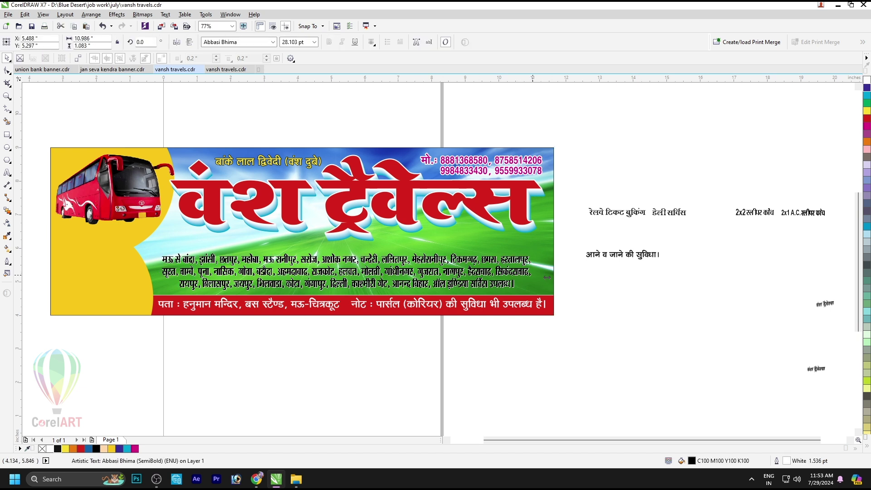
{"action": "left_click_drag", "start_coordinate": [533, 277], "coordinate": [547, 278]}
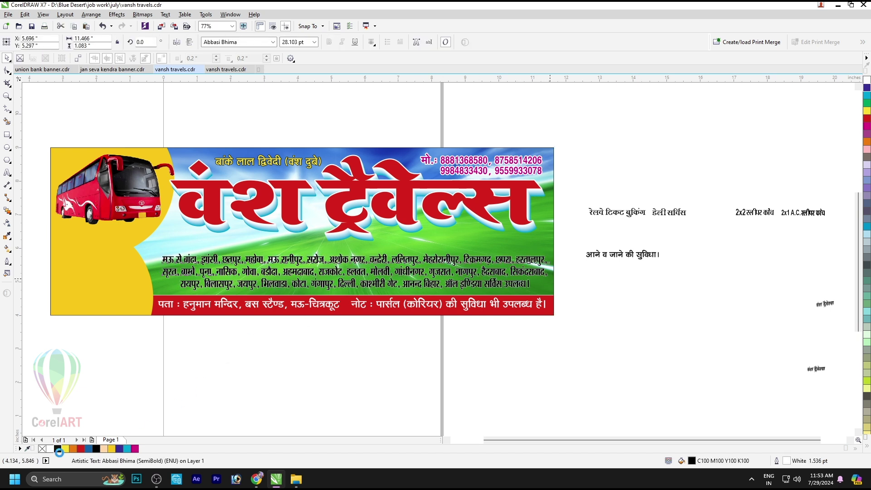
{"action": "left_click", "coordinate": [236, 380]}
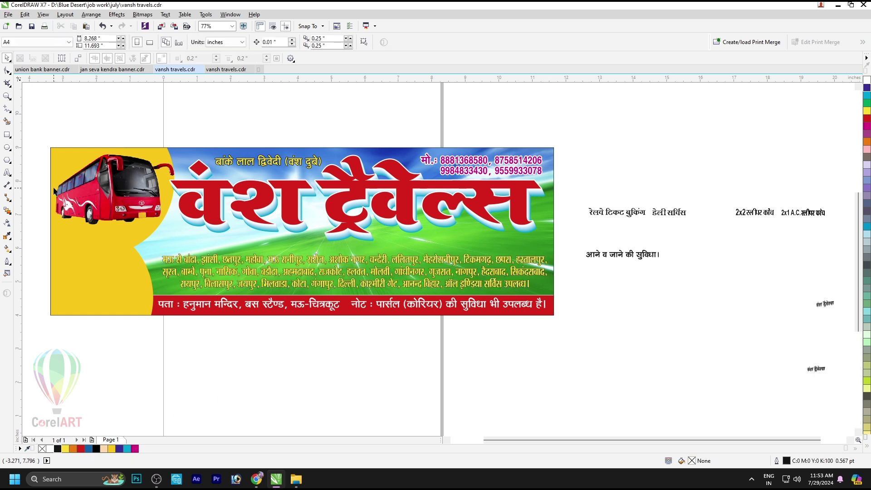
{"action": "left_click", "coordinate": [10, 138]}
{"action": "left_click_drag", "start_coordinate": [127, 250], "coordinate": [589, 298]}
- Fill the rectangle dark purple, clip it into the banner, and send it behind the yellow curve
{"action": "key", "text": "space"}
{"action": "left_click", "coordinate": [867, 89]}
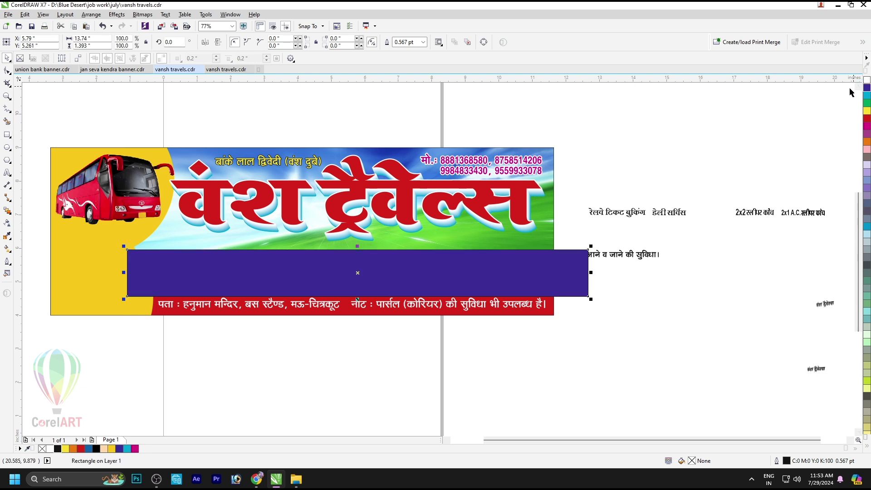
{"action": "left_click", "coordinate": [534, 242]}
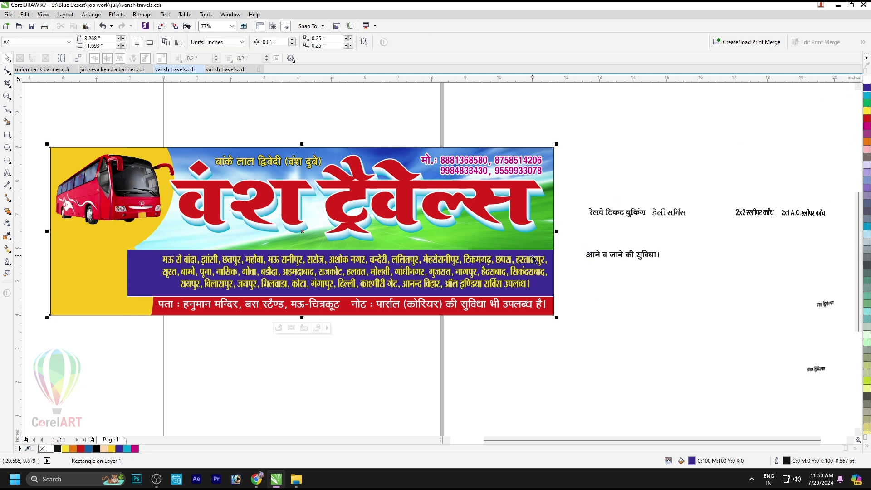
{"action": "left_click", "coordinate": [534, 260], "text": "ctrl"}
{"action": "key", "text": "shift+Page_Down"}
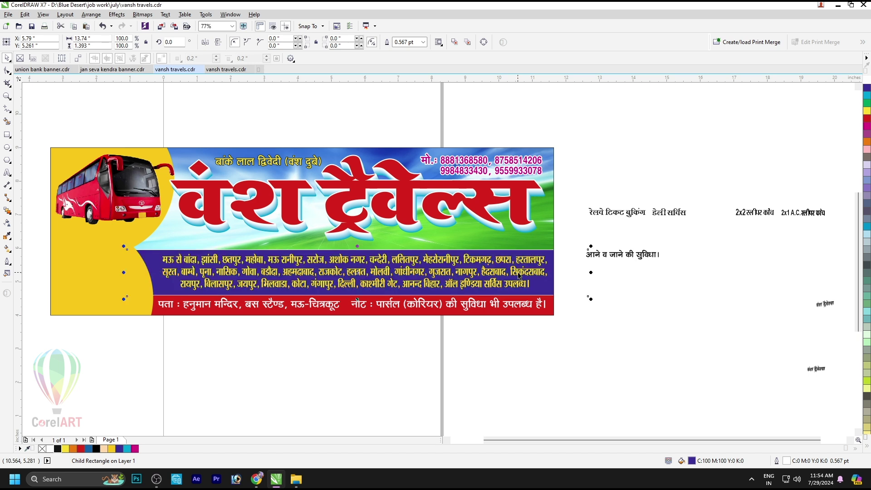
- Stretch the yellow city-list text taller to fill the purple panel
{"action": "left_click", "coordinate": [431, 287]}
{"action": "double_click", "coordinate": [390, 292]}
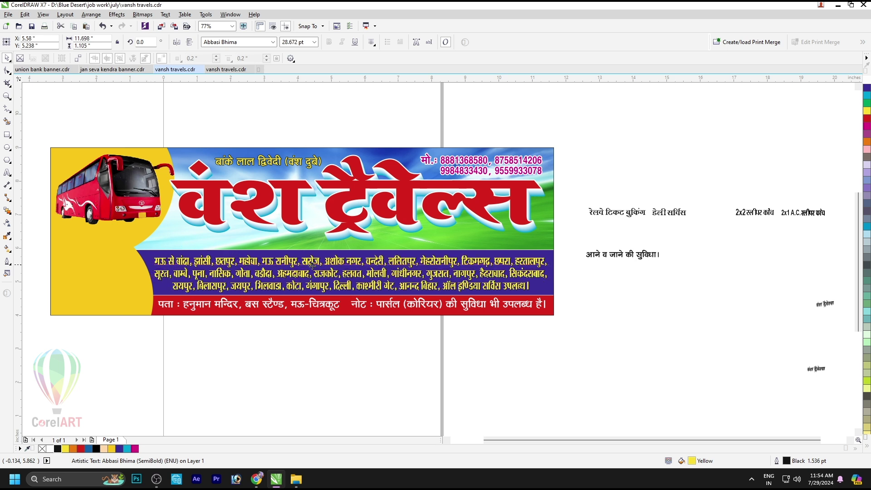
{"action": "scroll", "coordinate": [372, 252], "scroll_direction": "up", "scroll_amount": 2}
{"action": "scroll", "coordinate": [370, 245], "scroll_direction": "up", "scroll_amount": 2}
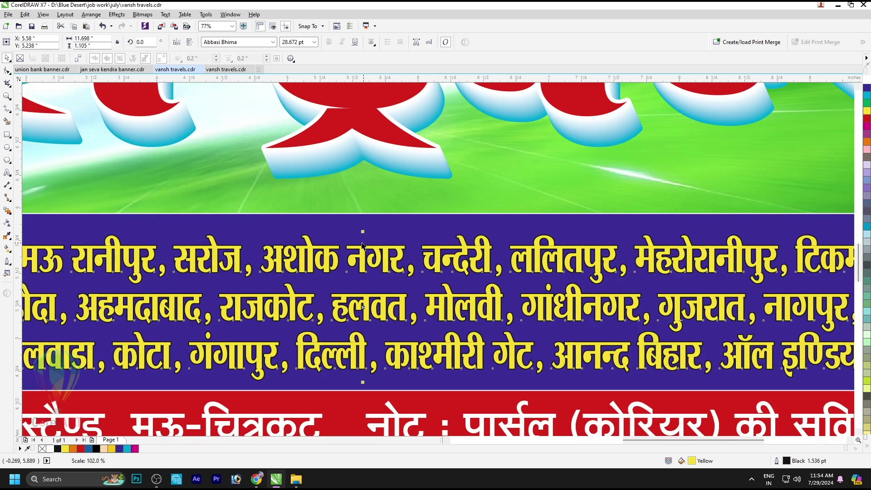
{"action": "left_click_drag", "start_coordinate": [370, 221], "coordinate": [370, 223]}
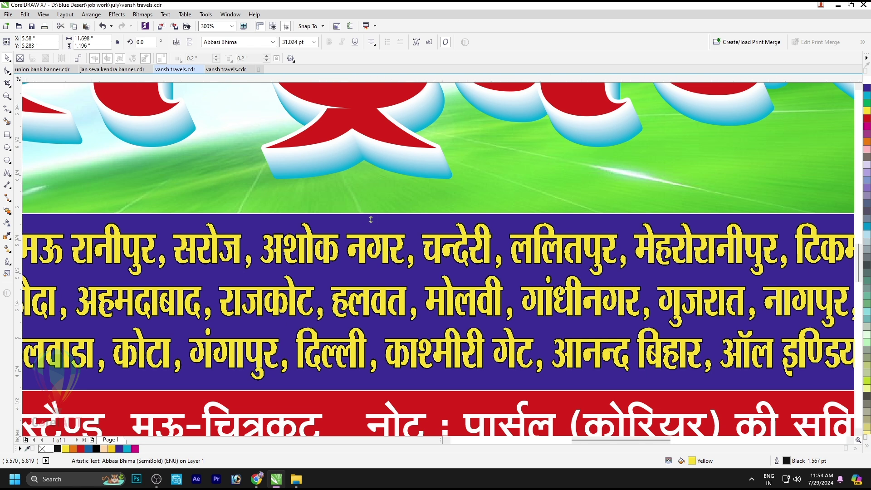
{"action": "scroll", "coordinate": [369, 222], "scroll_direction": "down", "scroll_amount": 4}
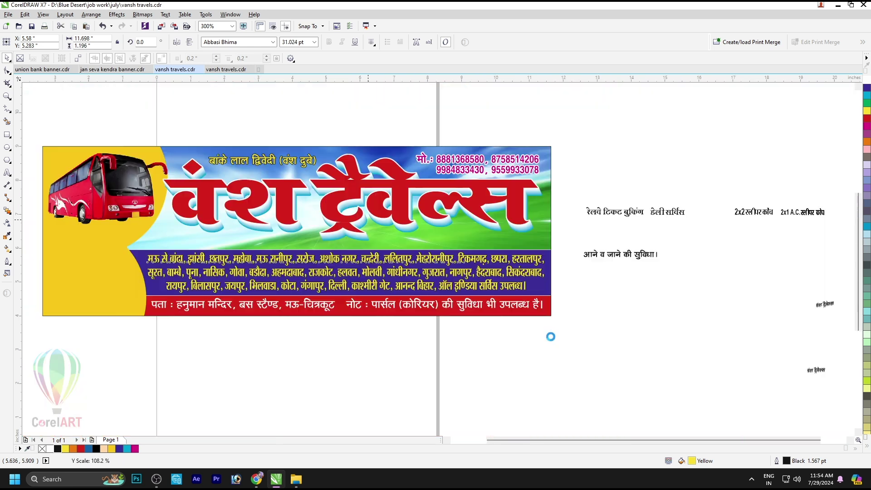
{"action": "left_click", "coordinate": [630, 306]}
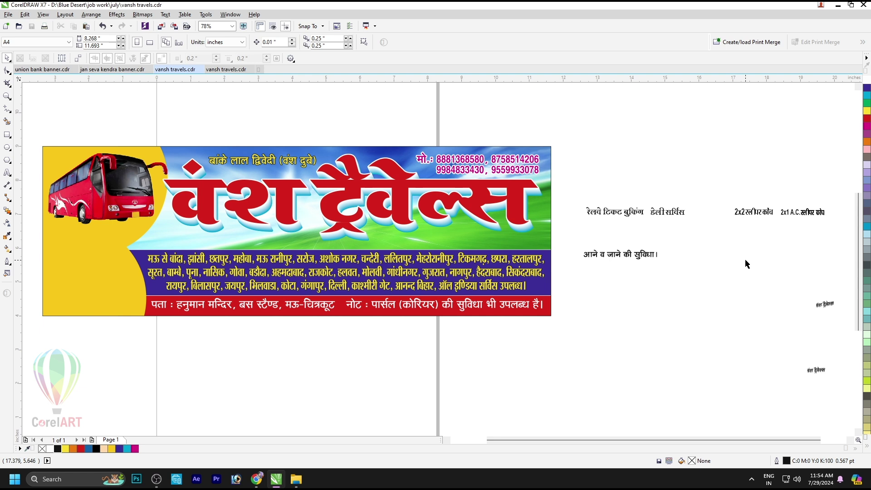
- Delete the stray small title copies and the आने व जाने की सुविधा। line beside the banner
{"action": "left_click_drag", "start_coordinate": [748, 259], "coordinate": [837, 395]}
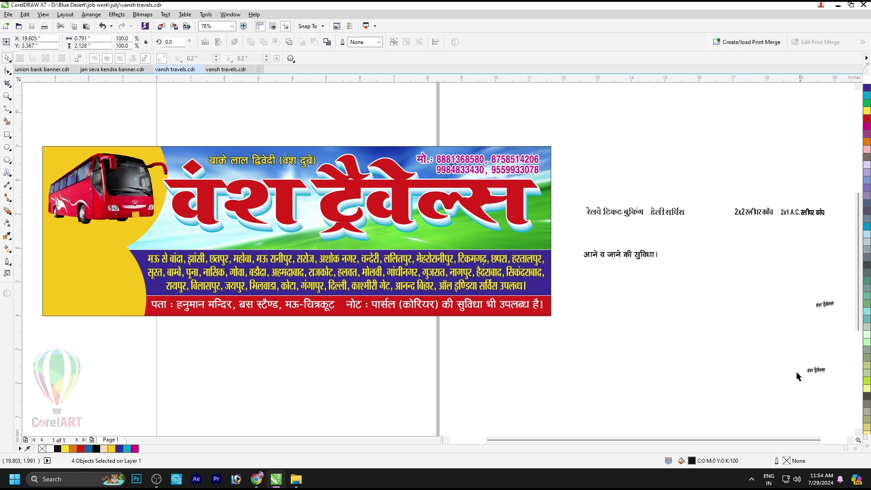
{"action": "left_click", "coordinate": [687, 352]}
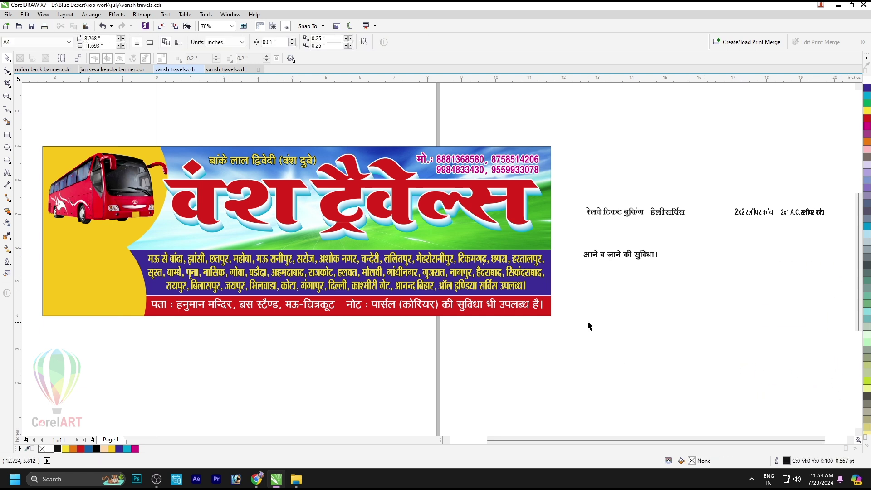
{"action": "left_click", "coordinate": [609, 255]}
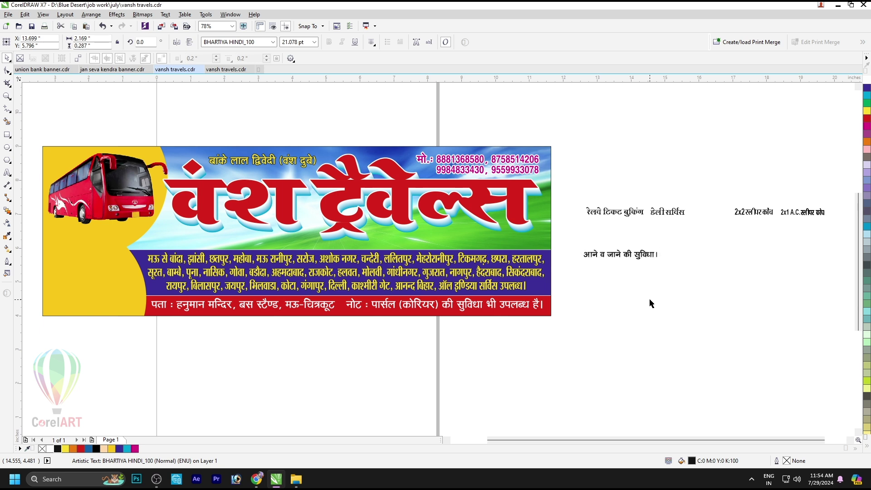
{"action": "left_click", "coordinate": [645, 254]}
{"action": "key", "text": "Delete"}
{"action": "left_click", "coordinate": [666, 212]}
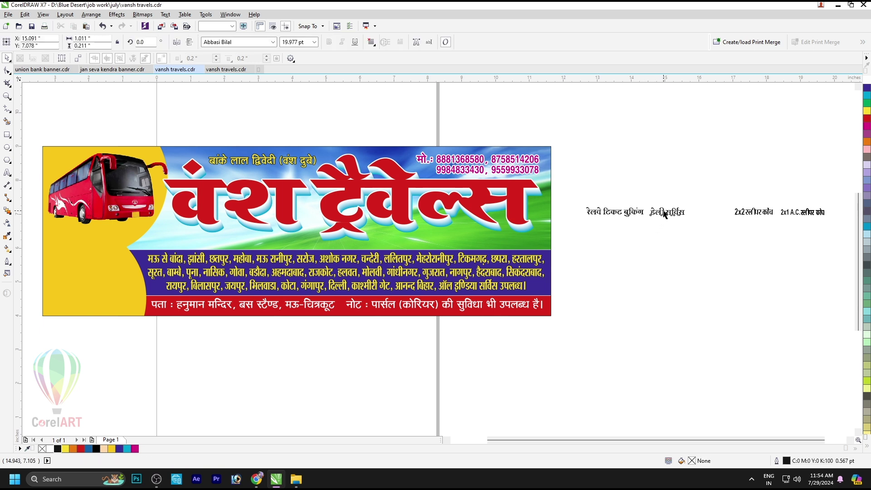
{"action": "left_click", "coordinate": [667, 295]}
- Draw a 38-sided polygon, pull its points into a spiky starburst, and shrink it
{"action": "left_click", "coordinate": [6, 160]}
{"action": "left_click_drag", "start_coordinate": [291, 91], "coordinate": [392, 118]}
{"action": "key", "text": "space"}
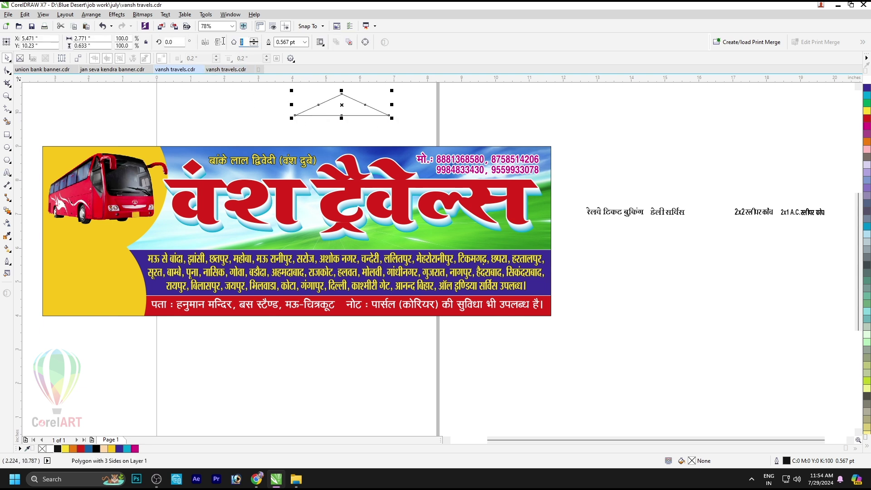
{"action": "key", "text": "Return"}
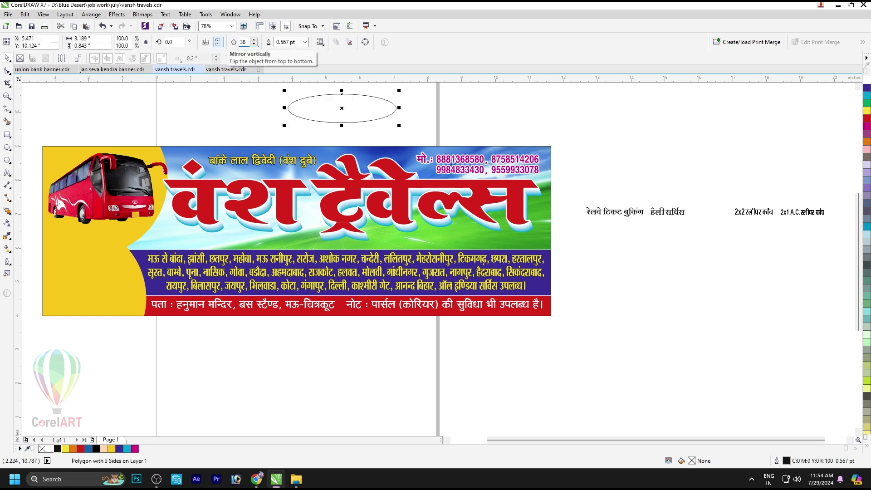
{"action": "key", "text": "F10"}
{"action": "left_click_drag", "start_coordinate": [391, 105], "coordinate": [420, 108]}
{"action": "key", "text": "space"}
{"action": "left_click_drag", "start_coordinate": [416, 87], "coordinate": [383, 96]}
{"action": "mouse_move", "coordinate": [345, 117]}
{"action": "left_mouse_down"}
{"action": "mouse_move", "coordinate": [430, 231]}
{"action": "mouse_move", "coordinate": [585, 230]}
{"action": "left_mouse_up"}
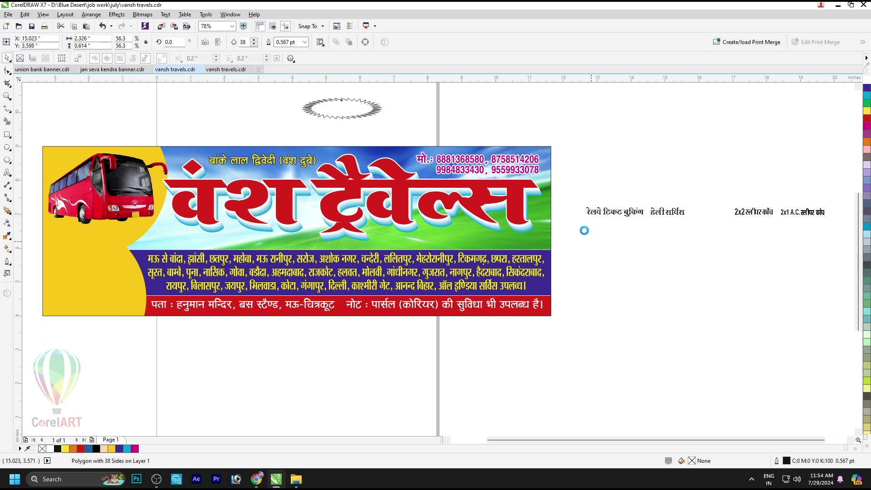
- Shorten the title slightly, then move the starburst onto the green area and fill it magenta
{"action": "left_click", "coordinate": [349, 249]}
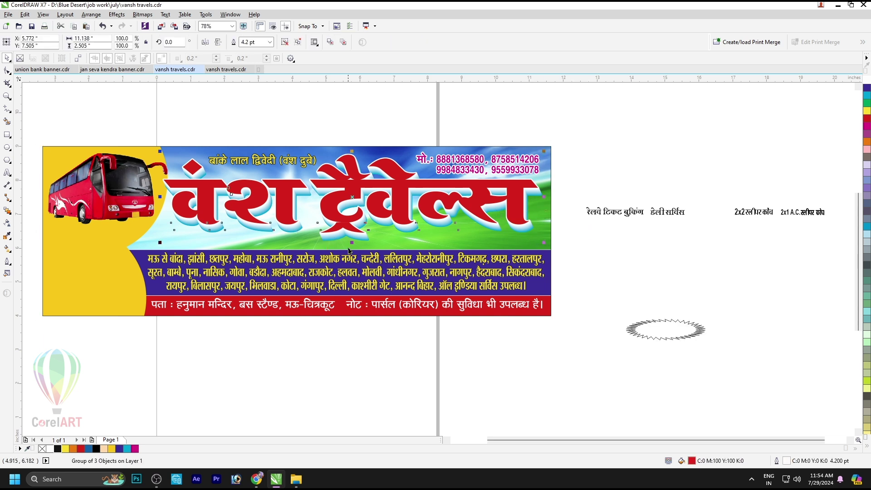
{"action": "left_click_drag", "start_coordinate": [352, 242], "coordinate": [353, 236]}
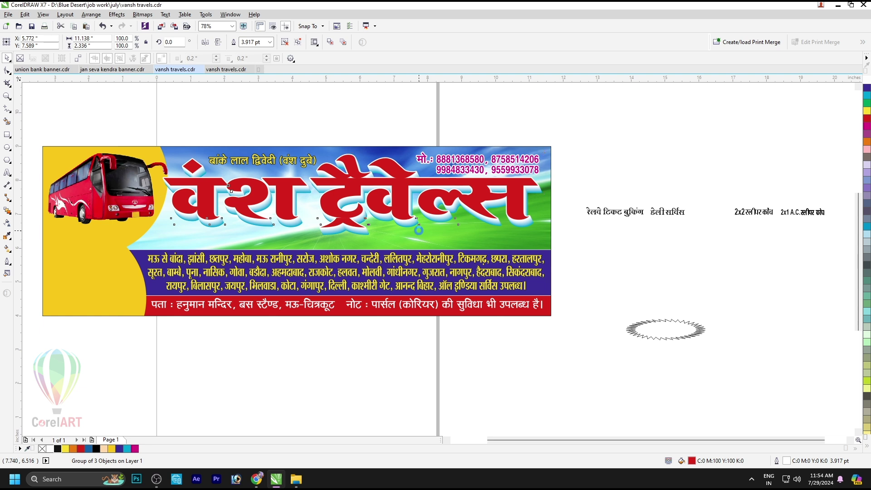
{"action": "left_click_drag", "start_coordinate": [726, 302], "coordinate": [626, 341]}
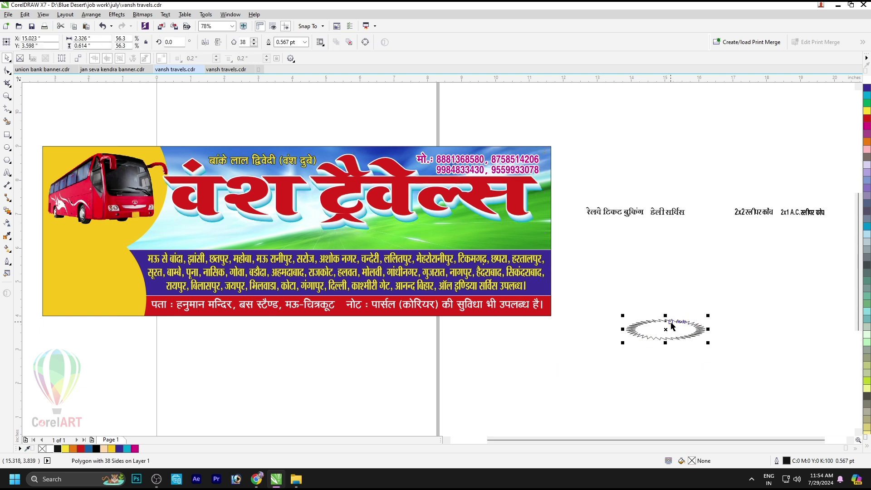
{"action": "key", "text": "F10"}
{"action": "key", "text": "space"}
{"action": "left_click_drag", "start_coordinate": [669, 330], "coordinate": [409, 235]}
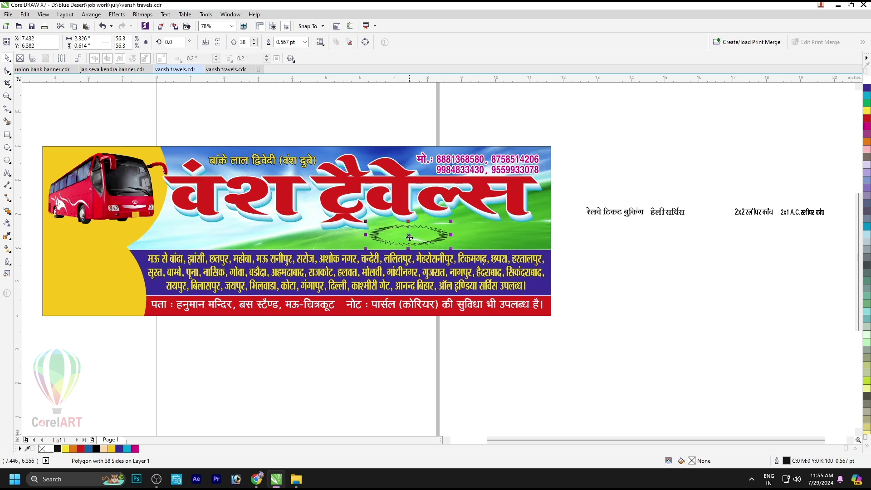
{"action": "key", "text": "shift+F2"}
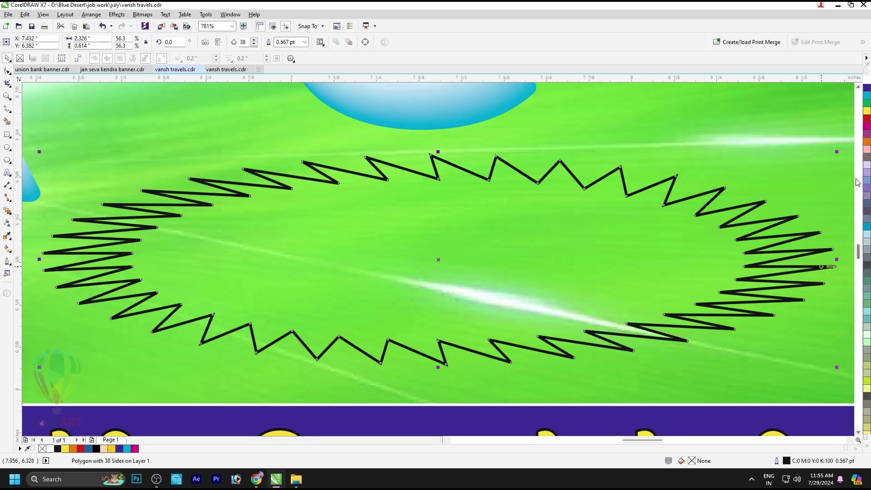
{"action": "left_click", "coordinate": [867, 127]}
- Fill the starburst with a vertical gradient whose top colour is black
{"action": "key", "text": "g"}
{"action": "left_click_drag", "start_coordinate": [403, 317], "coordinate": [402, 180]}
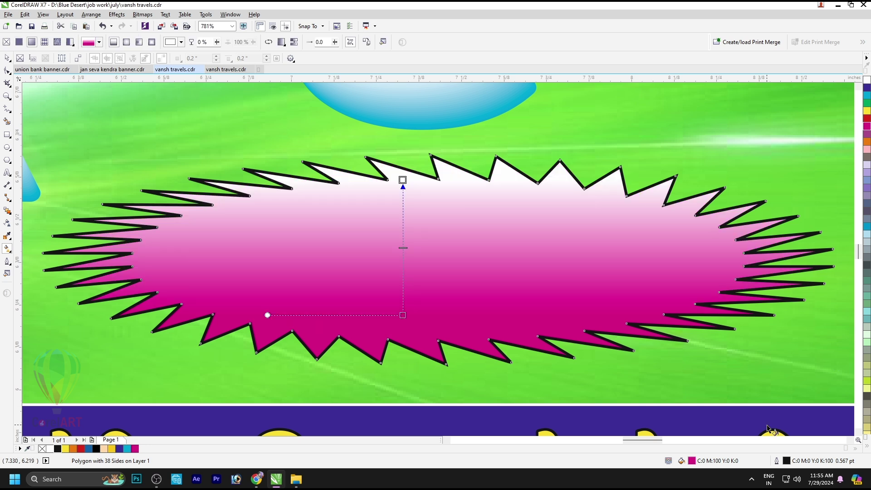
{"action": "left_click", "coordinate": [867, 435]}
{"action": "left_click", "coordinate": [851, 83]}
- Replace the starburst's black outline with a white 1 pt outline
{"action": "right_click", "coordinate": [845, 73]}
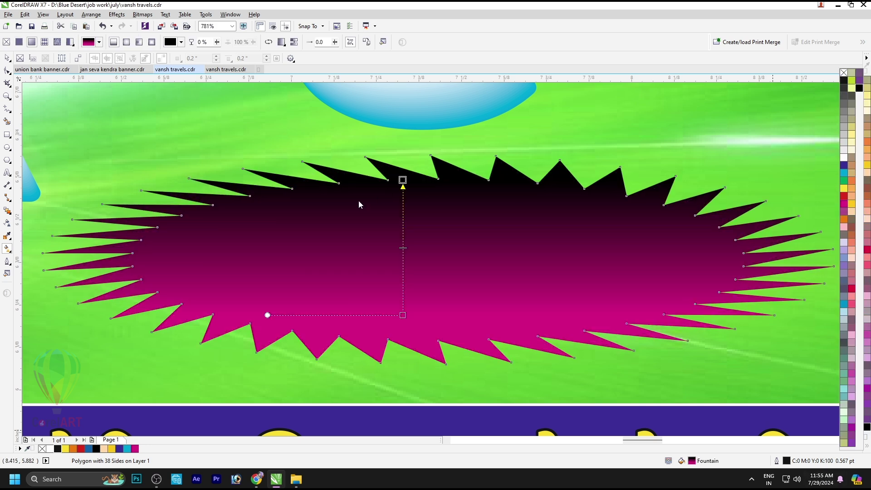
{"action": "key", "text": "space"}
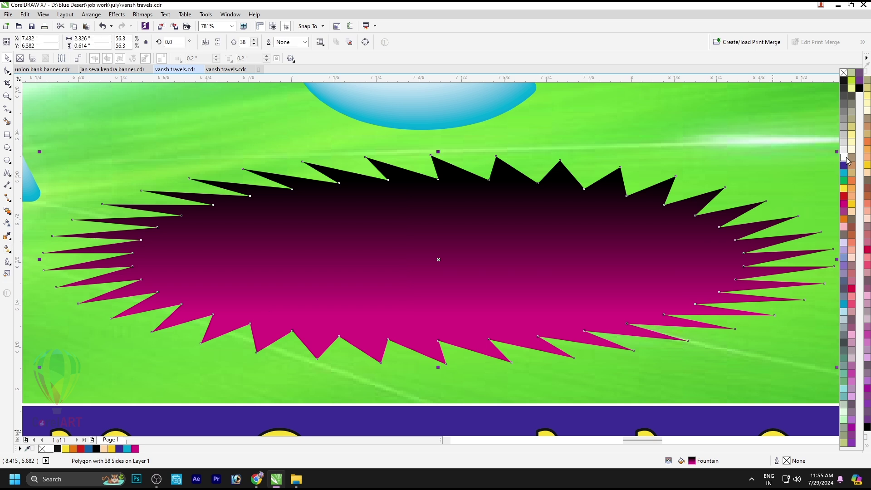
{"action": "right_click", "coordinate": [843, 155]}
{"action": "double_click", "coordinate": [291, 43]}
{"action": "type", "text": "1"}
{"action": "key", "text": "Return"}
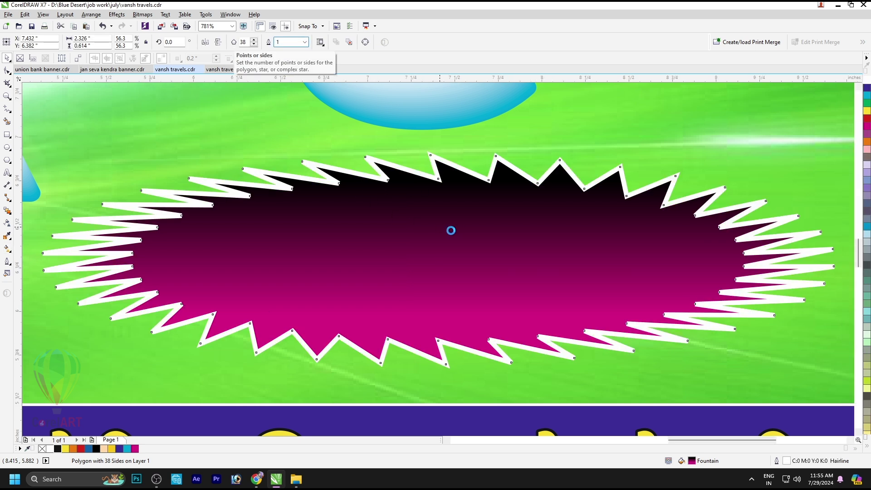
- Make the gradient's top end purple and lower it, then colour the outline magenta
{"action": "scroll", "coordinate": [452, 231], "scroll_direction": "down", "scroll_amount": 2}
{"action": "key", "text": "g"}
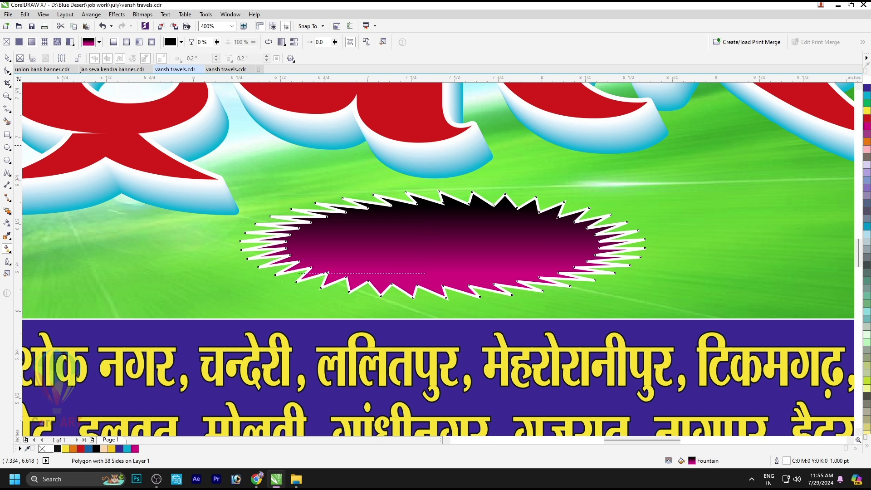
{"action": "left_click_drag", "start_coordinate": [428, 146], "coordinate": [424, 145]}
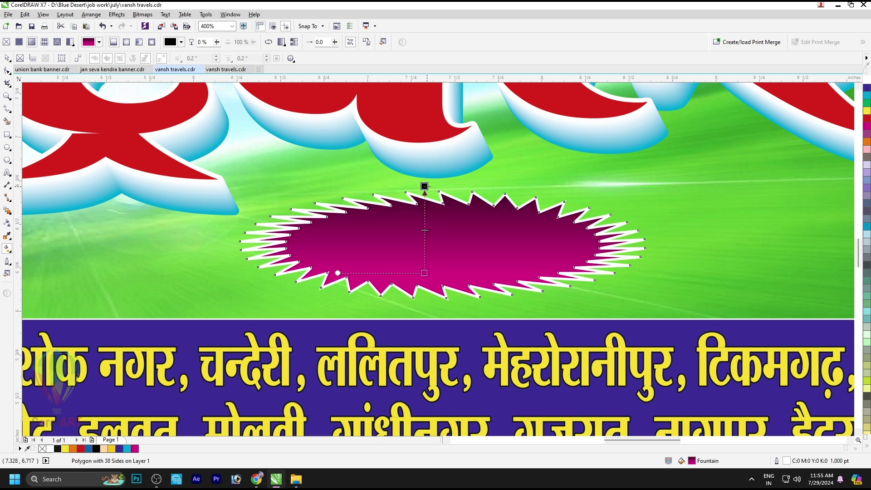
{"action": "left_click_drag", "start_coordinate": [424, 186], "coordinate": [420, 210]}
{"action": "key", "text": "space"}
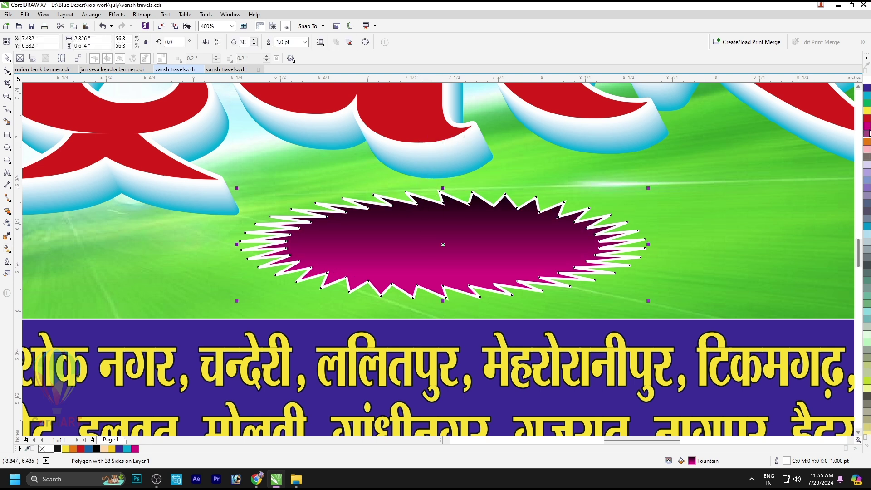
{"action": "right_click", "coordinate": [866, 130]}
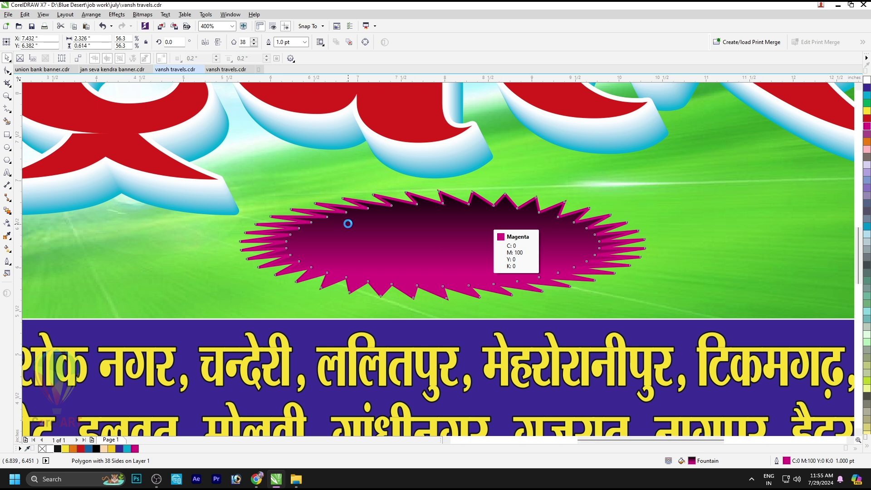
{"action": "scroll", "coordinate": [347, 226], "scroll_direction": "down", "scroll_amount": 2}
{"action": "key", "text": "F10"}
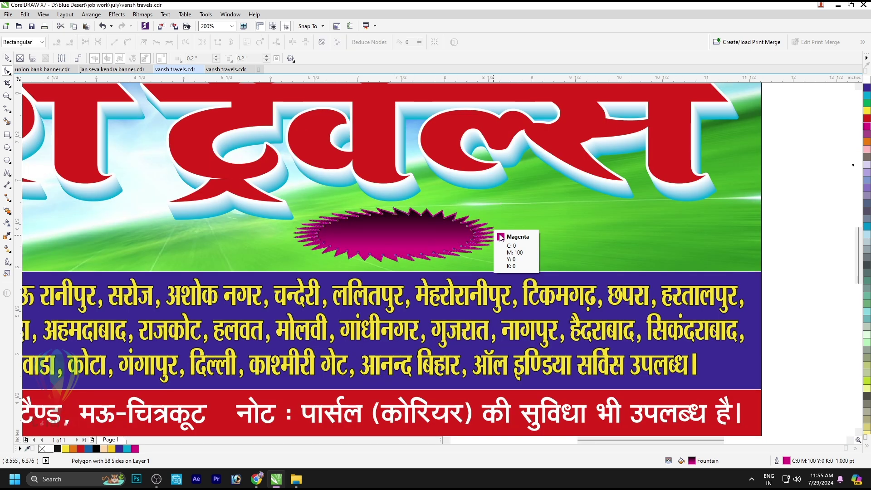
- Shorten and narrow the starburst's spikes and remove its outline
{"action": "left_click_drag", "start_coordinate": [477, 223], "coordinate": [486, 221]}
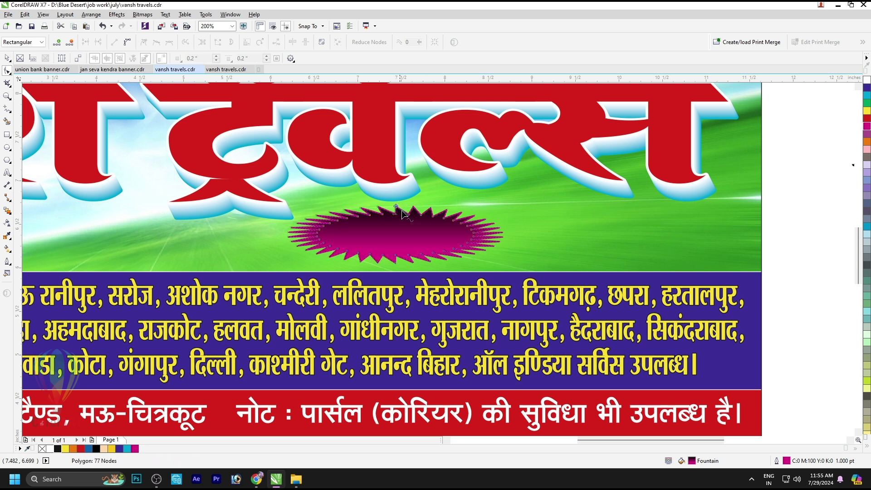
{"action": "left_click_drag", "start_coordinate": [397, 210], "coordinate": [399, 214]}
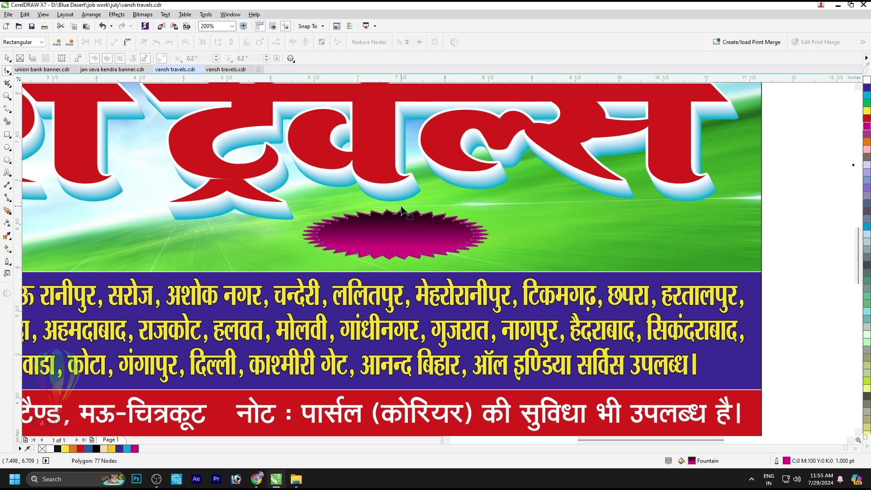
{"action": "key", "text": "space"}
{"action": "key", "text": "space"}
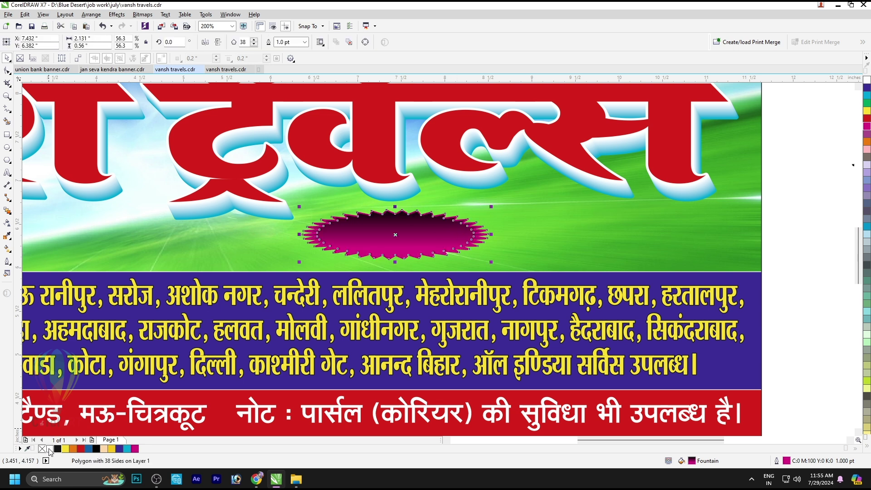
{"action": "right_click", "coordinate": [42, 448]}
- Stretch the starburst wider and drop a matching copy to its right
{"action": "mouse_move", "coordinate": [492, 235]}
{"action": "left_mouse_down"}
{"action": "mouse_move", "coordinate": [484, 237]}
{"action": "mouse_move", "coordinate": [518, 237]}
{"action": "left_mouse_up"}
{"action": "mouse_move", "coordinate": [395, 249]}
{"action": "left_mouse_down"}
{"action": "mouse_move", "coordinate": [662, 251]}
{"action": "mouse_move", "coordinate": [624, 251]}
{"action": "left_mouse_up"}
{"action": "right_click", "coordinate": [624, 251]}
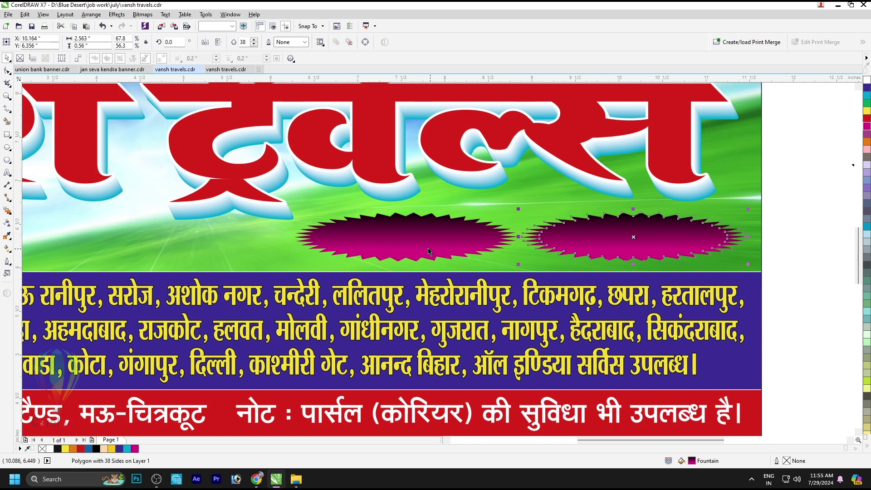
{"action": "left_click", "coordinate": [796, 232]}
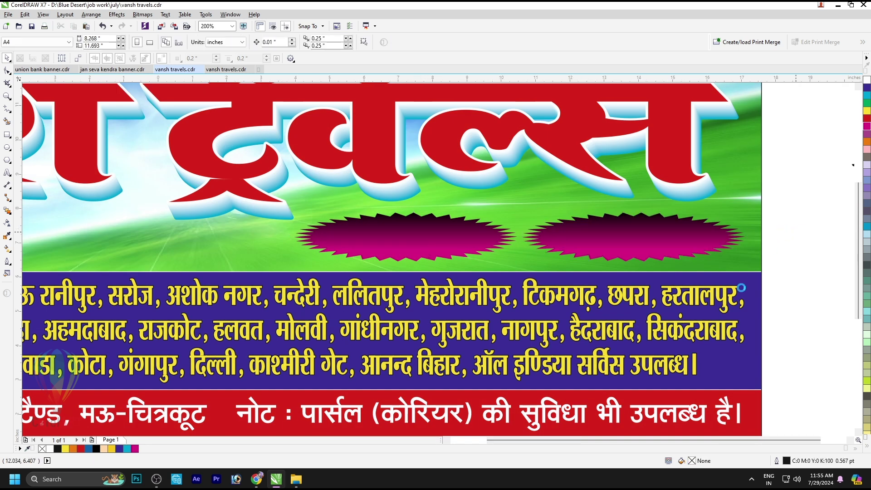
{"action": "key", "text": "F4"}
- Move the 2x2 text from the spare lines onto the left starburst
{"action": "left_click", "coordinate": [641, 244]}
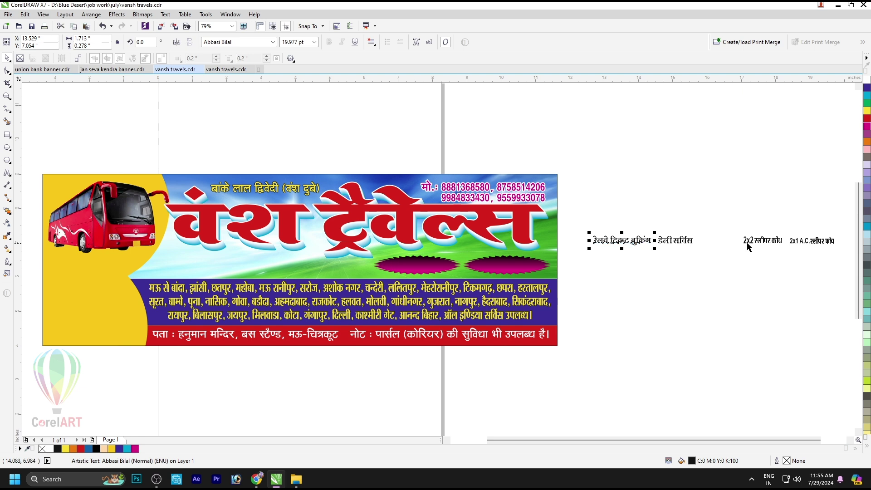
{"action": "left_click", "coordinate": [644, 248]}
{"action": "left_click", "coordinate": [677, 244]}
{"action": "left_click", "coordinate": [760, 240]}
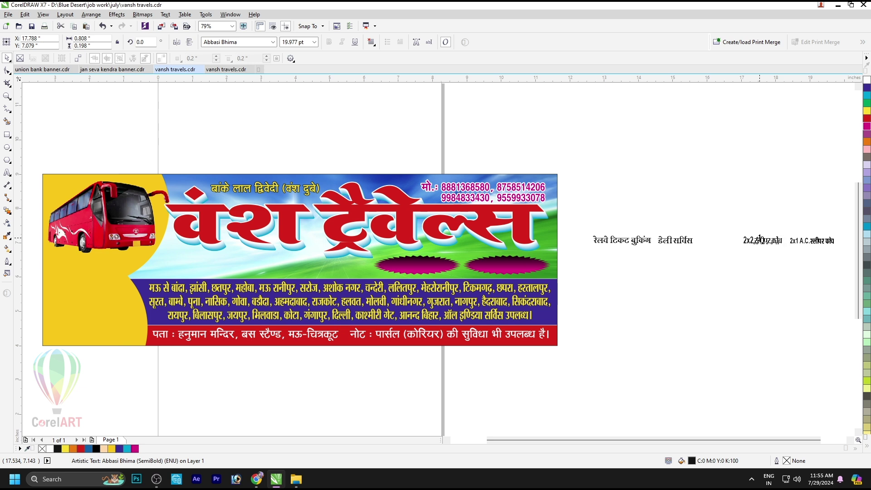
{"action": "left_click", "coordinate": [749, 239]}
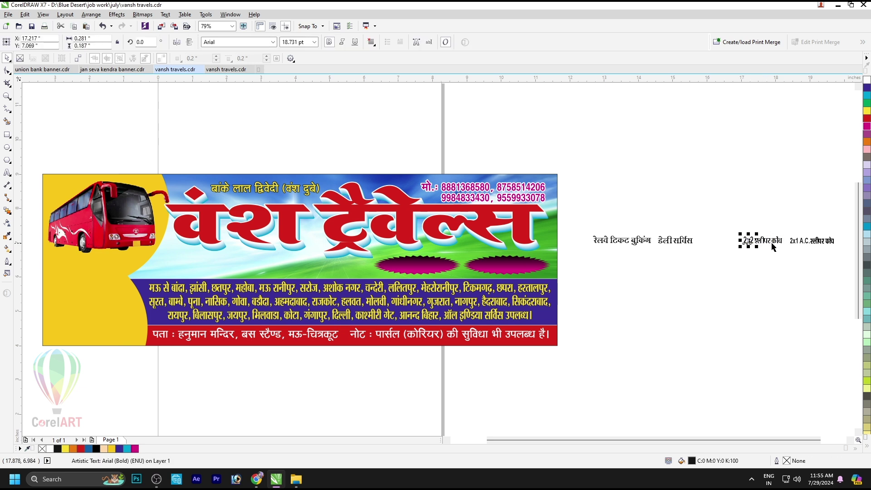
{"action": "left_click_drag", "start_coordinate": [746, 241], "coordinate": [419, 266]}
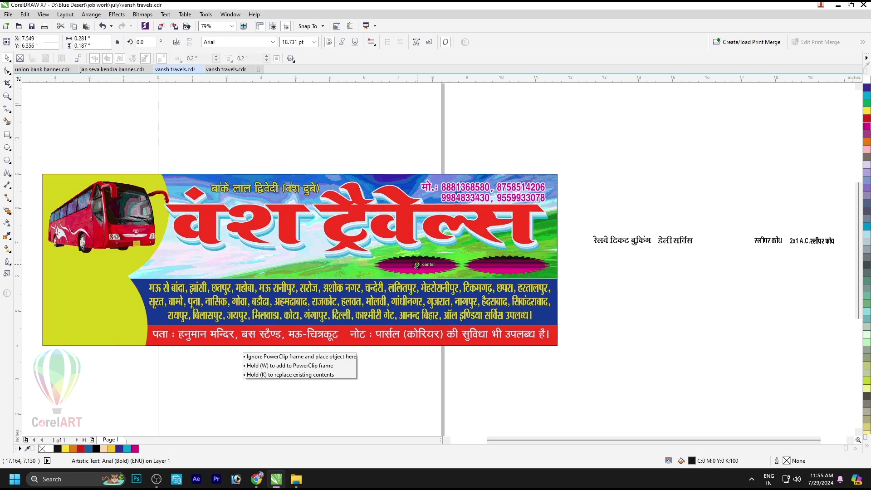
{"action": "key", "text": "shift+F2"}
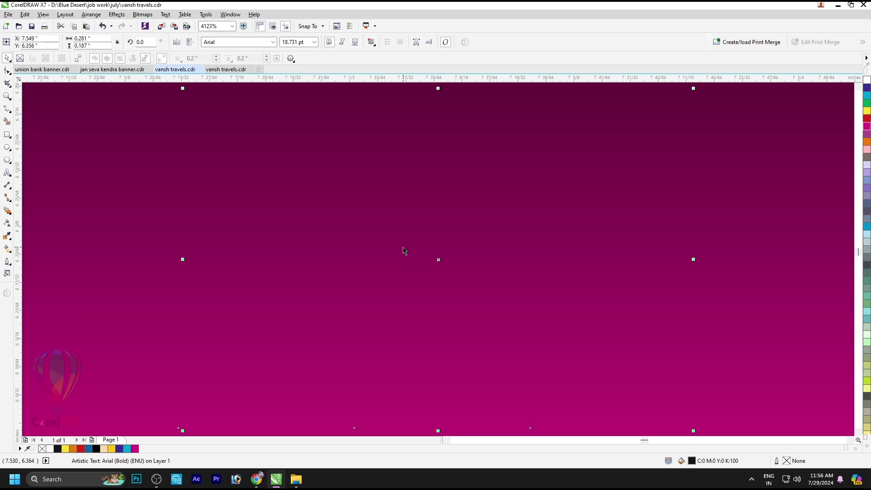
{"action": "key", "text": "ctrl+z"}
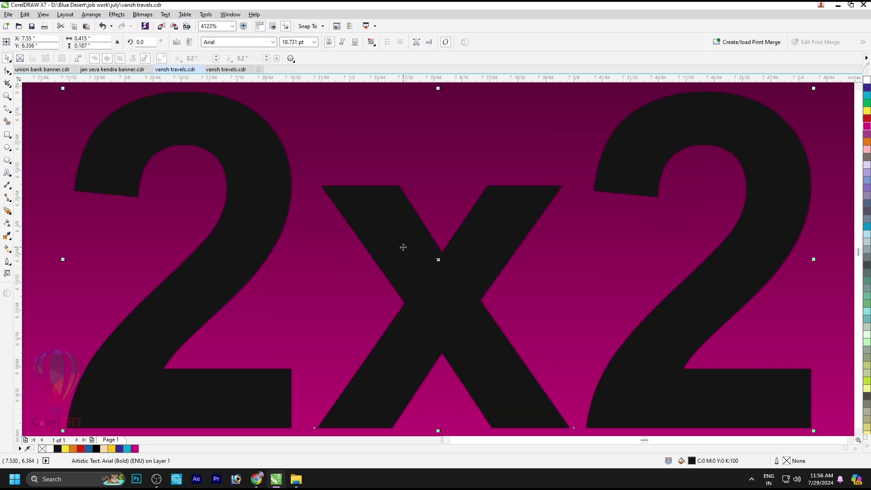
- Enlarge the 2x2 text, raise it within the starburst and make it white
{"action": "scroll", "coordinate": [427, 239], "scroll_direction": "down", "scroll_amount": 4}
{"action": "scroll", "coordinate": [428, 238], "scroll_direction": "down", "scroll_amount": 3}
{"action": "left_click", "coordinate": [500, 203], "text": "shift"}
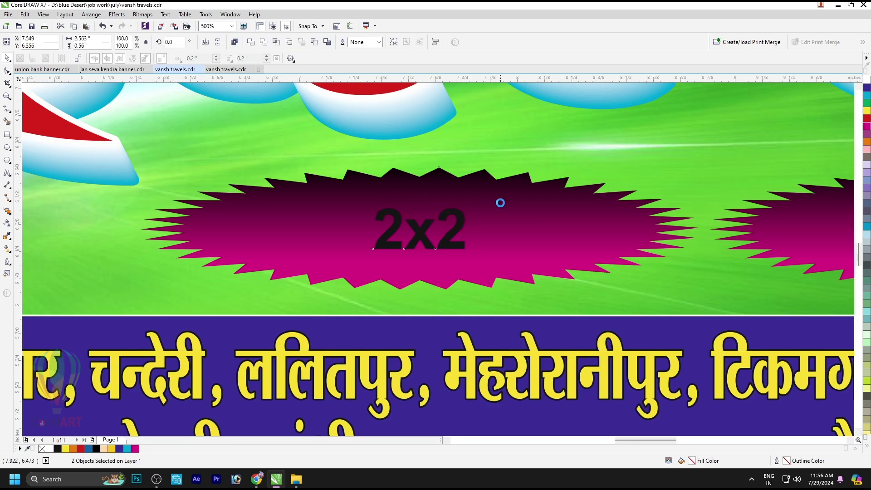
{"action": "left_click", "coordinate": [460, 209]}
{"action": "left_click_drag", "start_coordinate": [467, 206], "coordinate": [482, 198]}
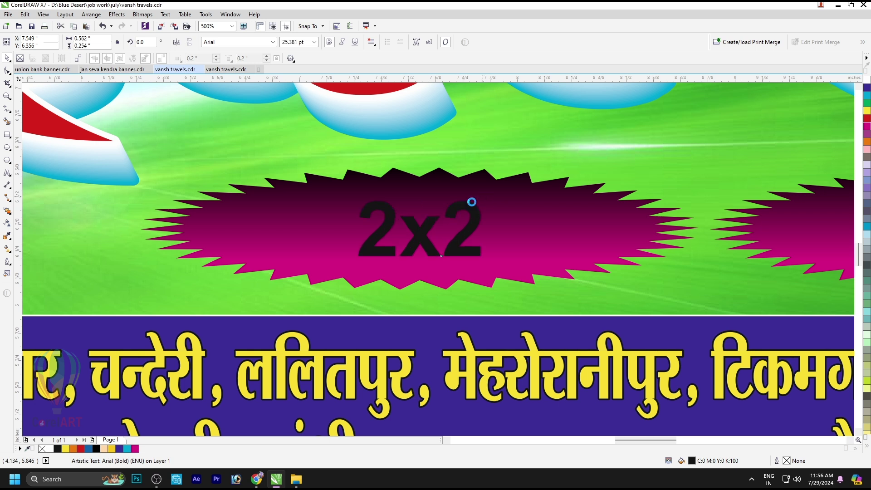
{"action": "left_click", "coordinate": [433, 193]}
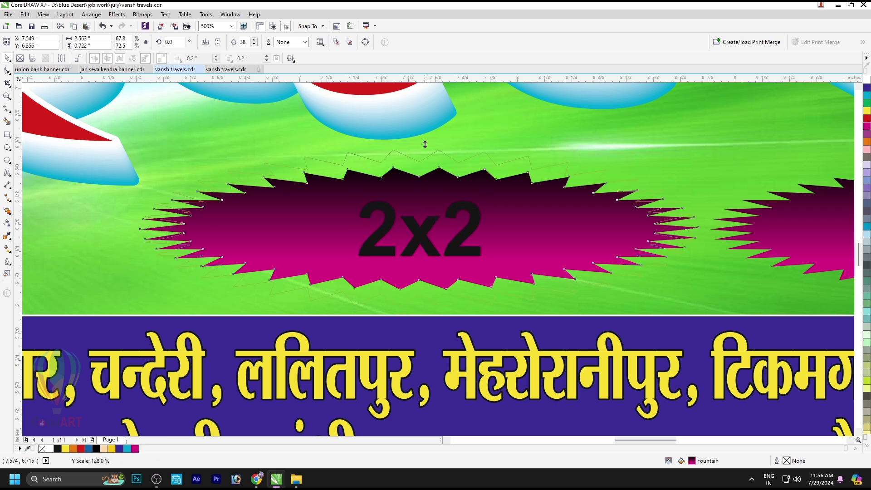
{"action": "left_click", "coordinate": [428, 218]}
{"action": "mouse_move", "coordinate": [429, 218]}
{"action": "left_mouse_down"}
{"action": "mouse_move", "coordinate": [428, 182]}
{"action": "mouse_move", "coordinate": [429, 203]}
{"action": "left_mouse_up"}
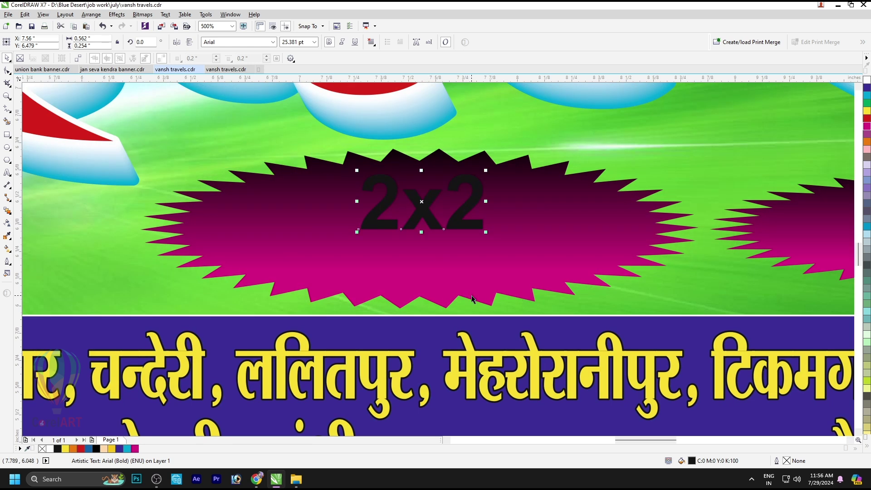
{"action": "left_click", "coordinate": [867, 78]}
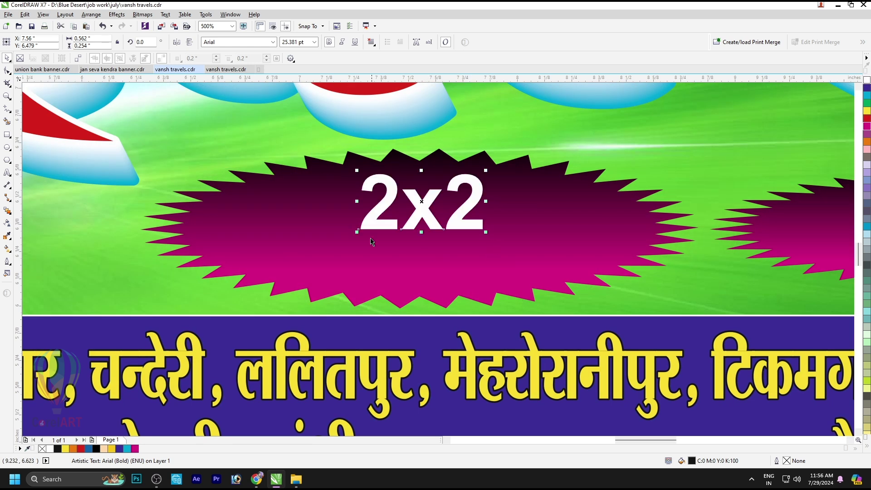
- Copy the डेली सर्विस line and retype the copy as स्लीपर कोच
{"action": "scroll", "coordinate": [364, 255], "scroll_direction": "down", "scroll_amount": 3}
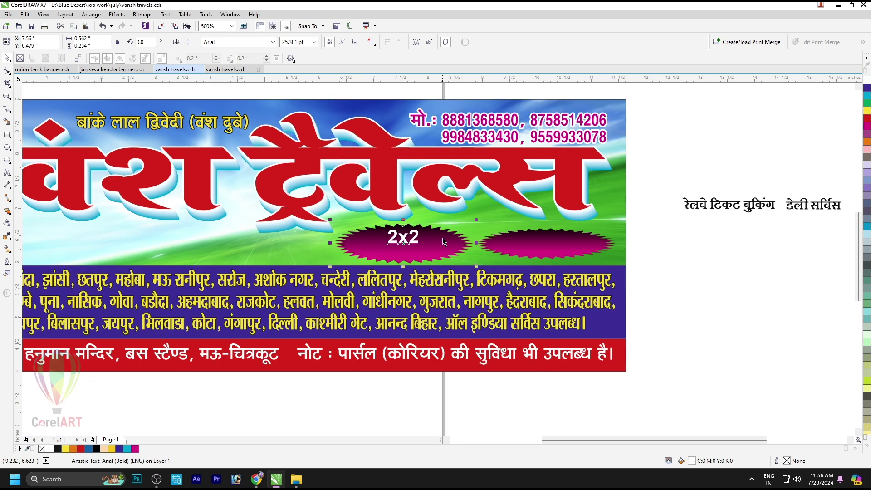
{"action": "left_click", "coordinate": [749, 205]}
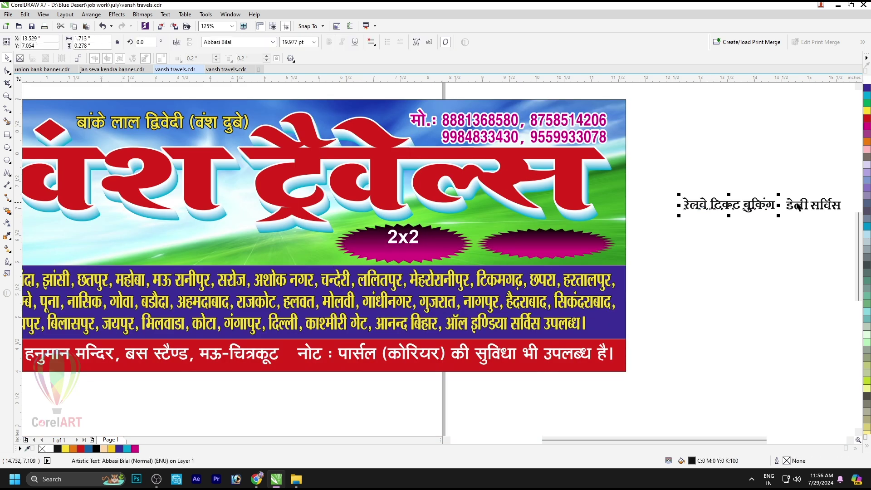
{"action": "left_click_drag", "start_coordinate": [799, 207], "coordinate": [745, 290]}
{"action": "double_click", "coordinate": [745, 290]}
{"action": "key", "text": "ctrl+a"}
{"action": "type", "text": "सल्भ"}
{"action": "key", "text": "ctrl+a"}
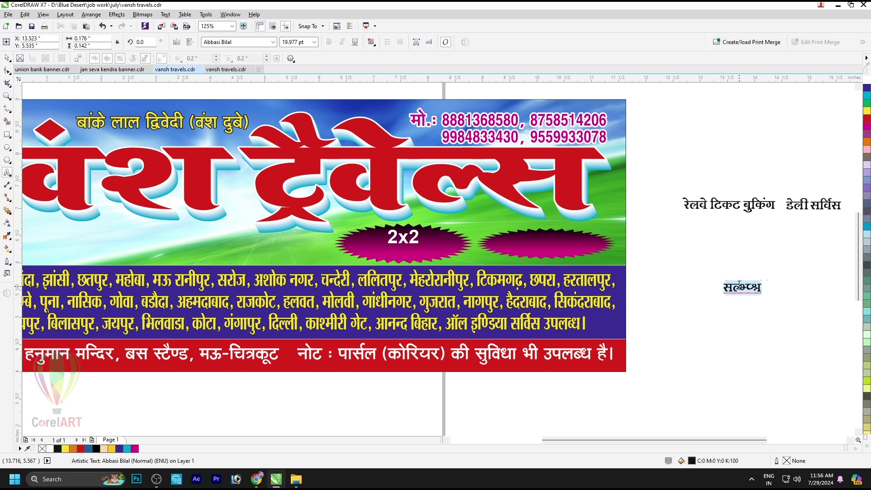
{"action": "type", "text": "स्लीपर कोच"}
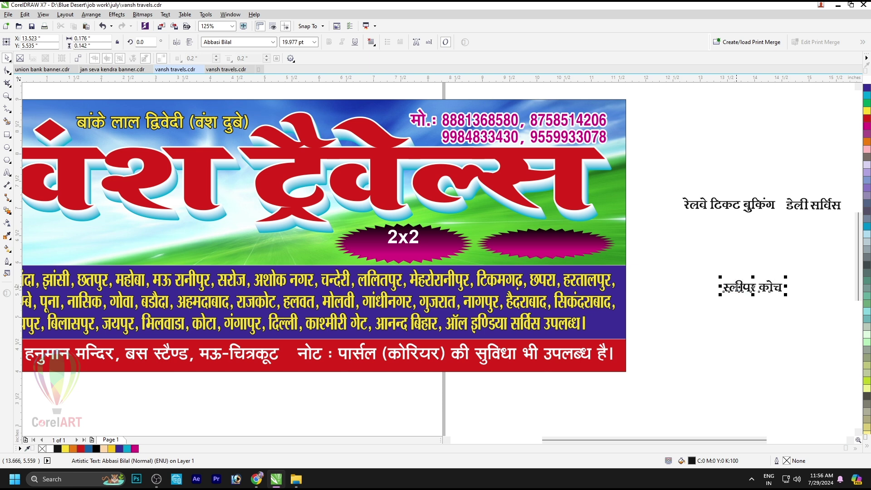
{"action": "key", "text": "ctrl+space"}
- Move स्लीपर कोच under 2x2 on the left starburst and make it white
{"action": "mouse_move", "coordinate": [741, 290]}
{"action": "left_mouse_down"}
{"action": "mouse_move", "coordinate": [389, 250]}
{"action": "mouse_move", "coordinate": [450, 237]}
{"action": "left_mouse_up"}
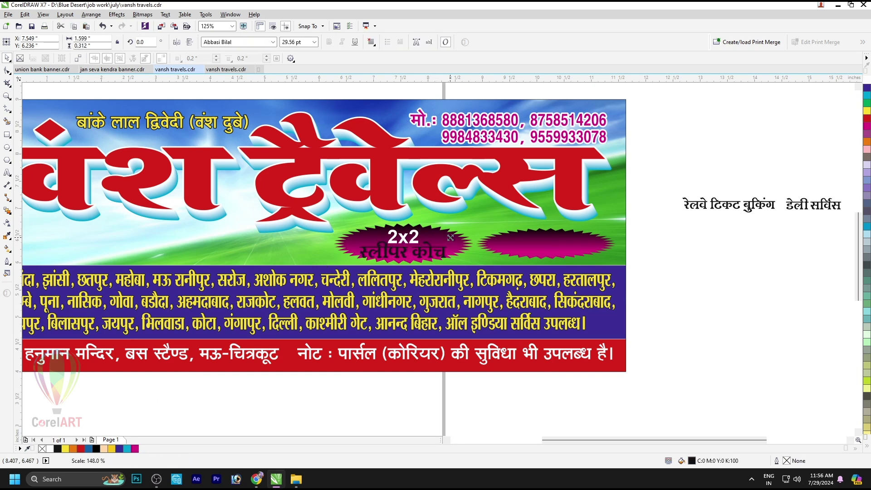
{"action": "left_click", "coordinate": [50, 449]}
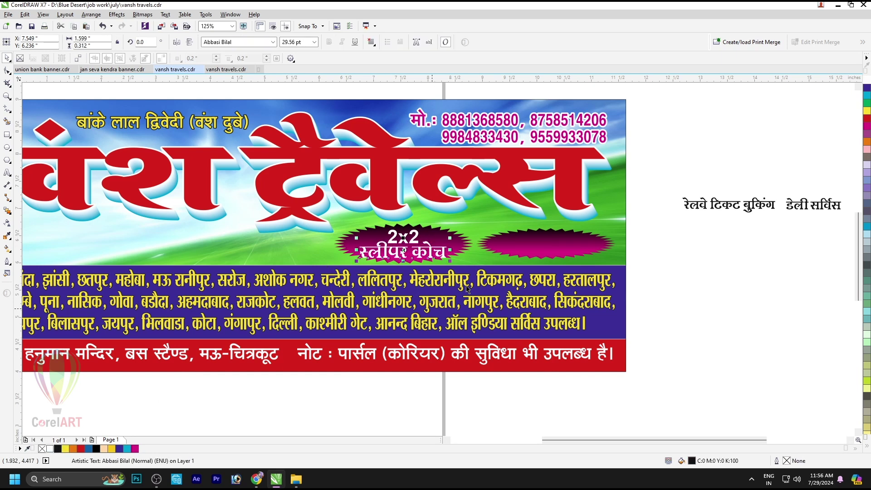
{"action": "scroll", "coordinate": [411, 245], "scroll_direction": "up", "scroll_amount": 2}
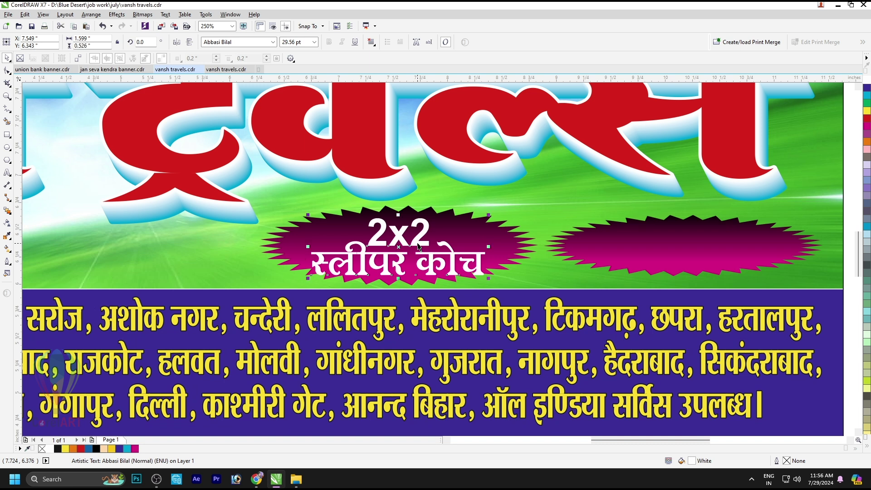
- Shrink the 2x2 स्लीपर कोच label and the left starburst to fit each other
{"action": "left_click", "coordinate": [423, 233], "text": "shift"}
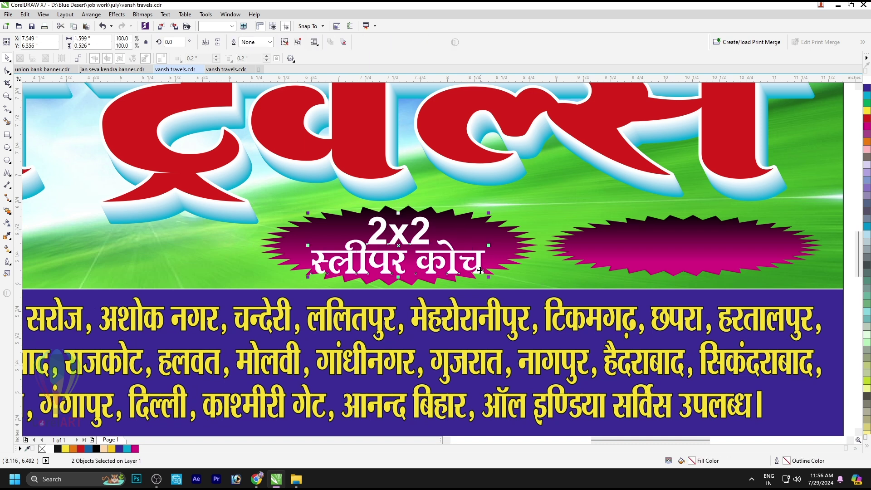
{"action": "left_click_drag", "start_coordinate": [481, 271], "coordinate": [449, 253]}
{"action": "left_click", "coordinate": [506, 243], "text": "shift"}
{"action": "left_click", "coordinate": [507, 245]}
{"action": "left_click_drag", "start_coordinate": [541, 245], "coordinate": [506, 246]}
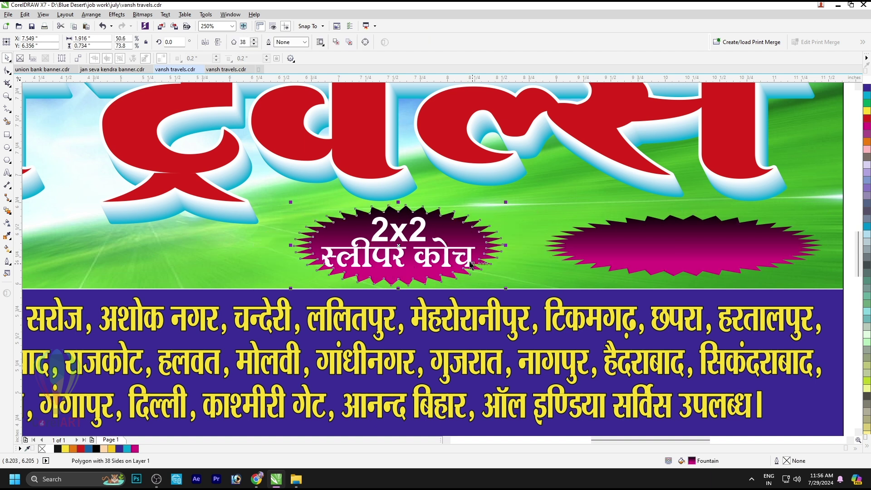
{"action": "left_click", "coordinate": [471, 264]}
{"action": "left_click_drag", "start_coordinate": [478, 272], "coordinate": [474, 269]}
- Give the label a 1 pt magenta outline with rounded corners and line ends
{"action": "key", "text": "F12"}
{"action": "key", "text": "Return"}
{"action": "key", "text": "F12"}
{"action": "left_click", "coordinate": [407, 243]}
{"action": "left_click", "coordinate": [405, 272]}
{"action": "left_click", "coordinate": [435, 325]}
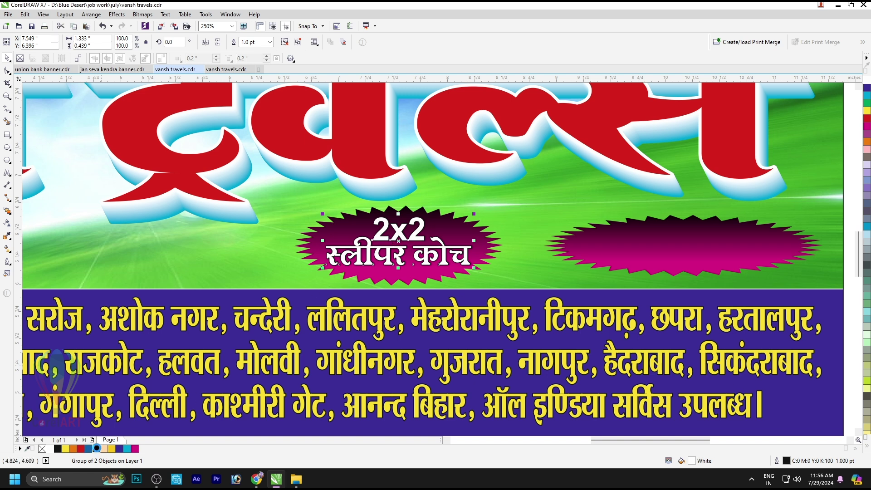
{"action": "right_click", "coordinate": [135, 449]}
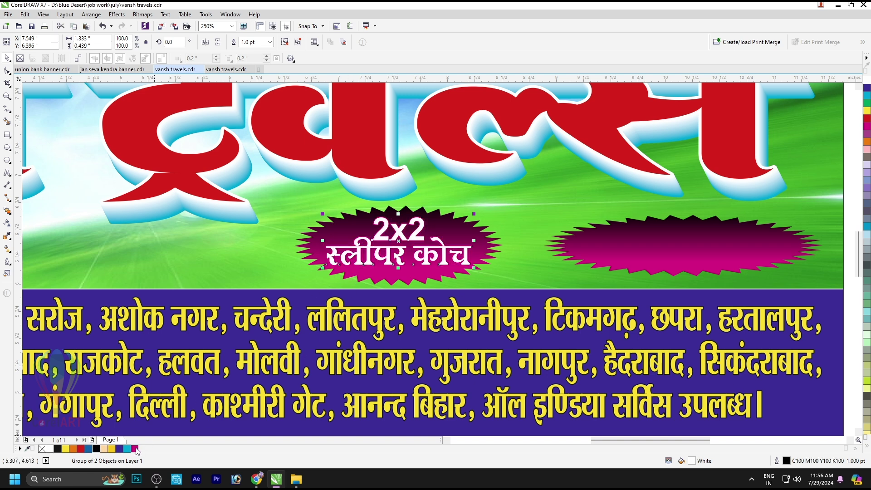
- Try copying the label onto the right starburst, then undo the copy
{"action": "left_click", "coordinate": [455, 230], "text": "shift"}
{"action": "left_click", "coordinate": [418, 235]}
{"action": "left_click_drag", "start_coordinate": [419, 235], "coordinate": [706, 236]}
{"action": "key", "text": "ctrl+z"}
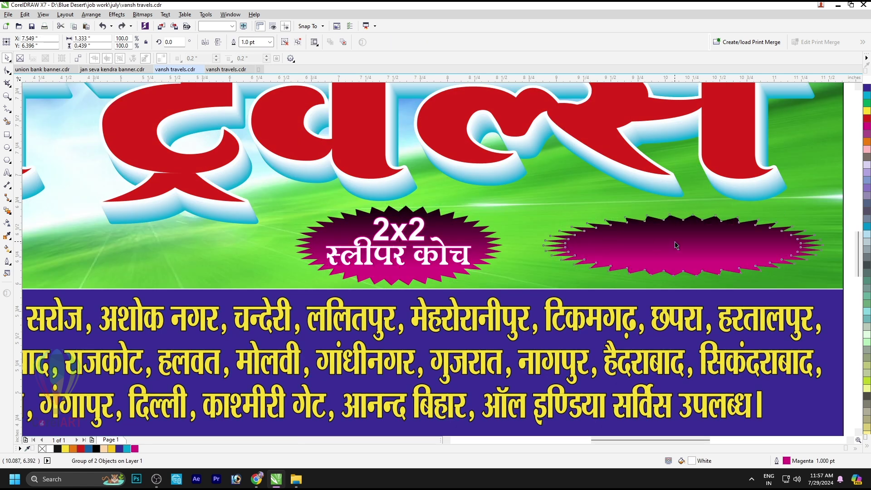
{"action": "key", "text": "ctrl+z"}
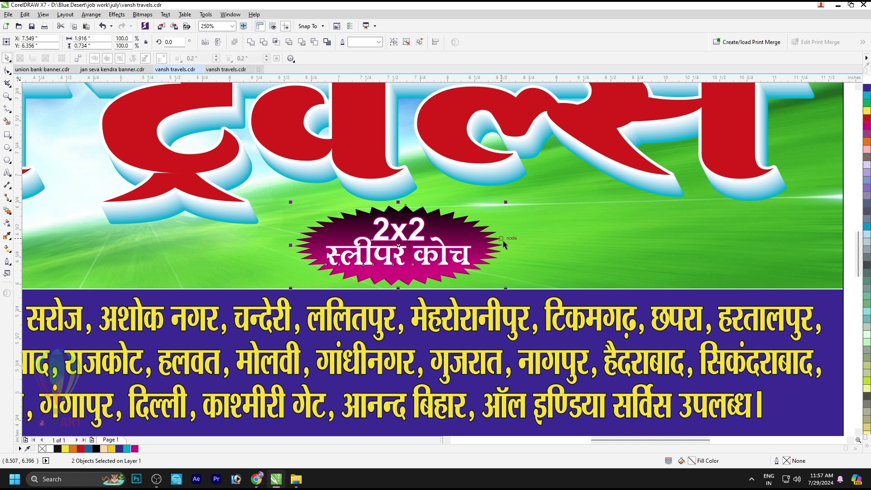
- Copy the widened left badge to the right with a navy gradient and white label outline
{"action": "left_click_drag", "start_coordinate": [506, 245], "coordinate": [540, 245]}
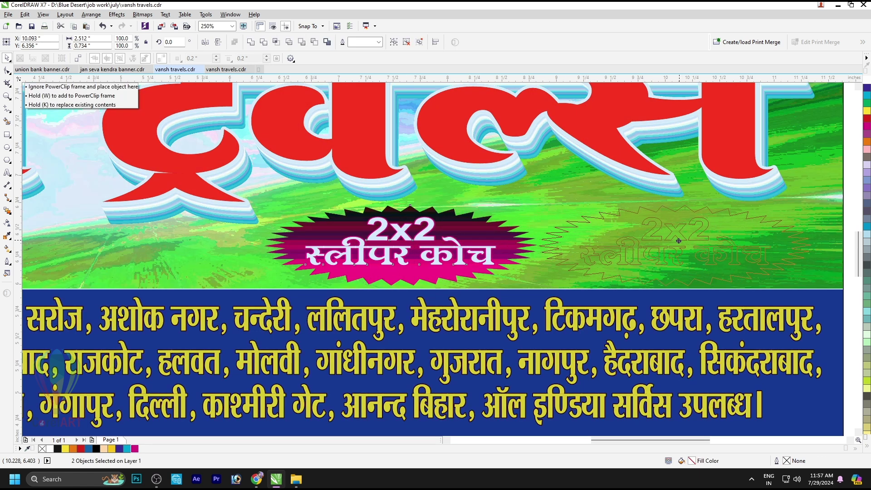
{"action": "left_click_drag", "start_coordinate": [408, 245], "coordinate": [682, 245]}
{"action": "left_click", "coordinate": [574, 241]}
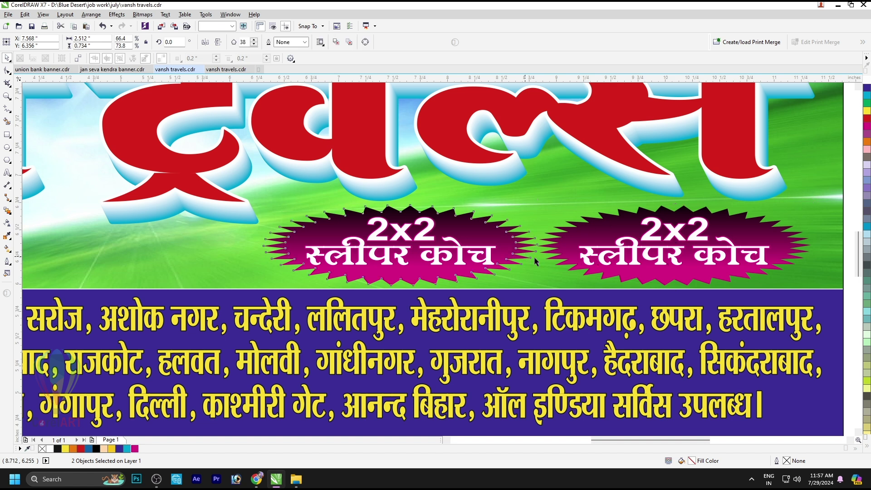
{"action": "key", "text": "g"}
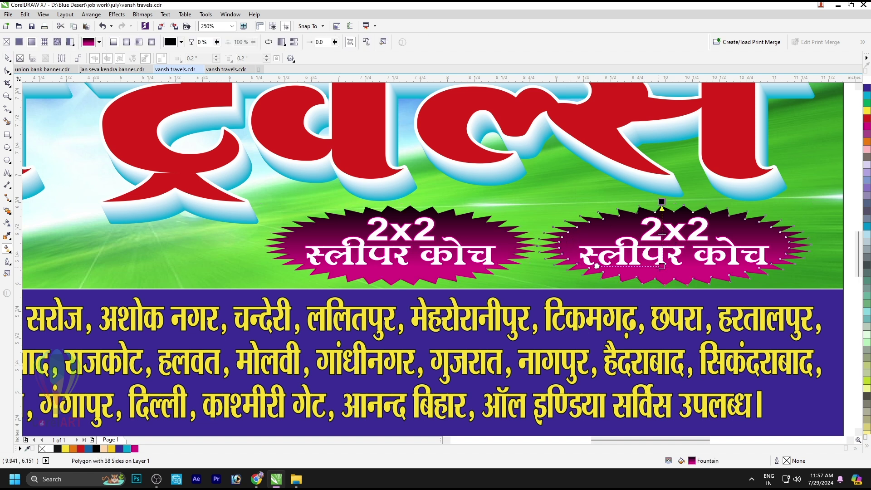
{"action": "left_click", "coordinate": [662, 202]}
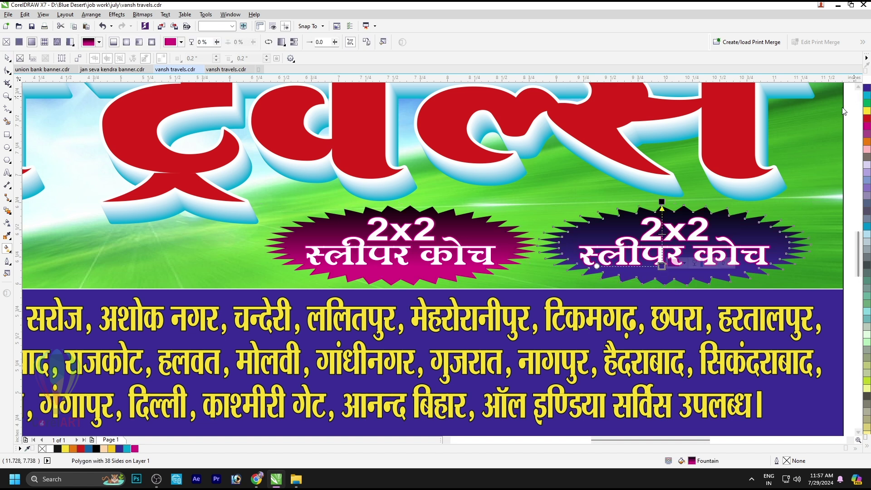
{"action": "key", "text": "space"}
{"action": "left_click", "coordinate": [704, 226]}
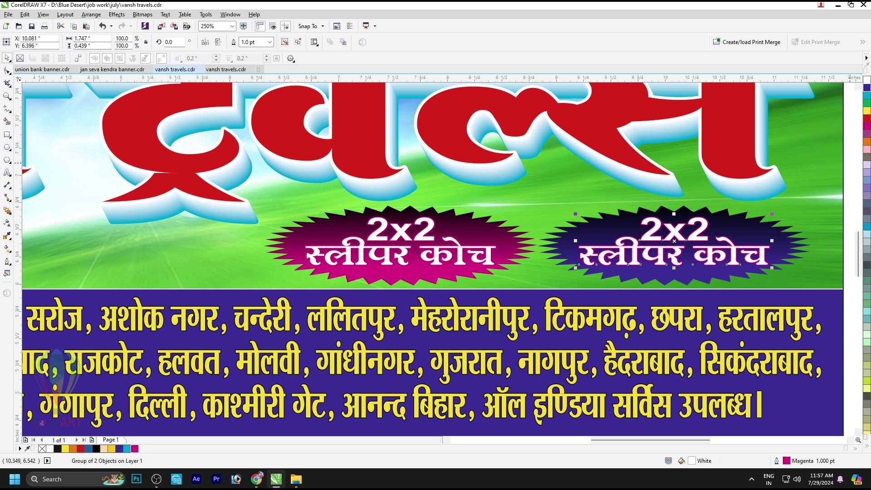
{"action": "right_click", "coordinate": [867, 96]}
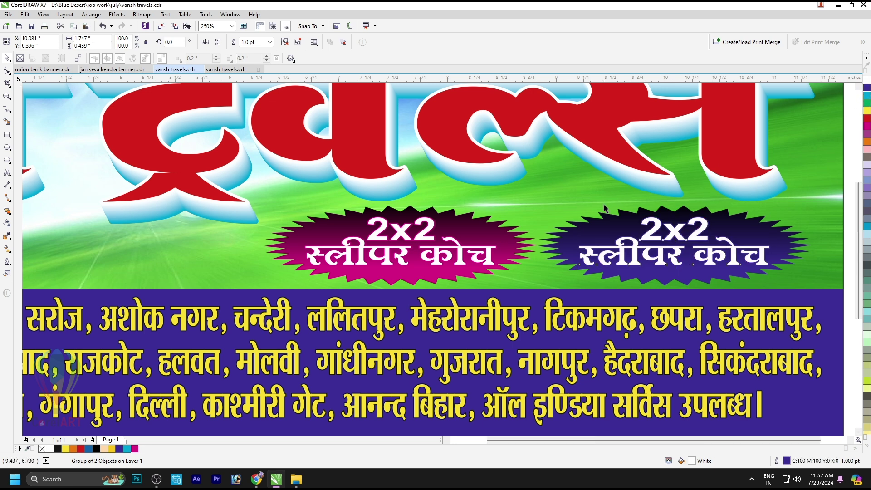
- Enlarge both sleeper-coach badges slightly and save the banner
{"action": "key", "text": "F4"}
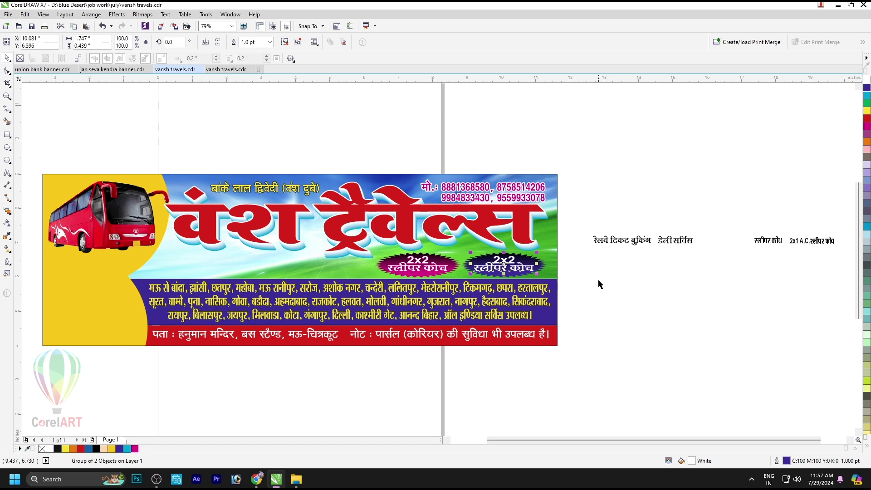
{"action": "left_click", "coordinate": [582, 268]}
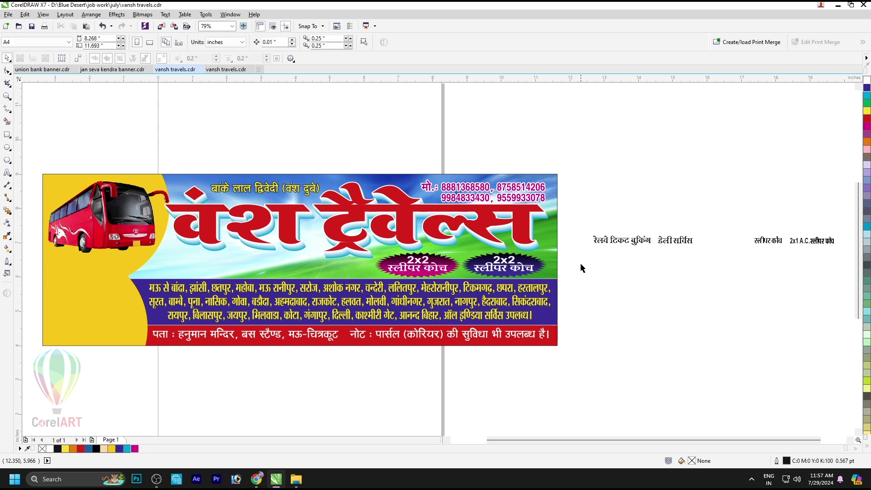
{"action": "left_click_drag", "start_coordinate": [576, 246], "coordinate": [365, 290]}
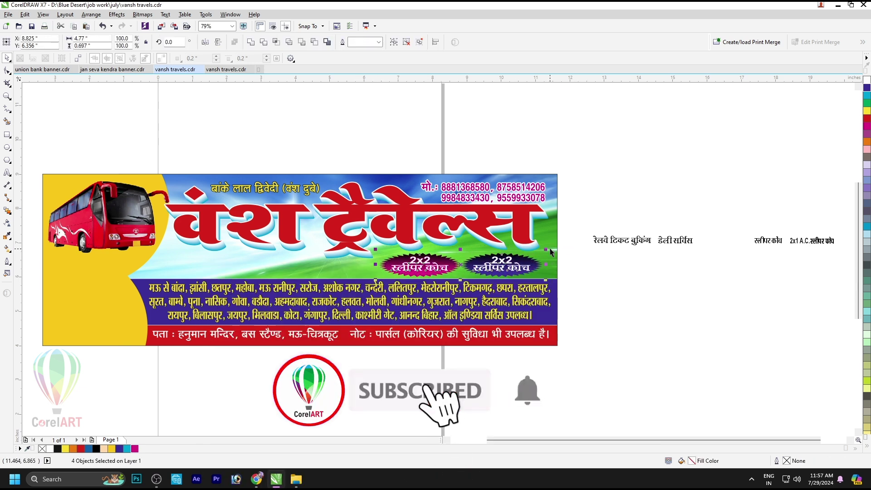
{"action": "left_click_drag", "start_coordinate": [548, 251], "coordinate": [551, 248]}
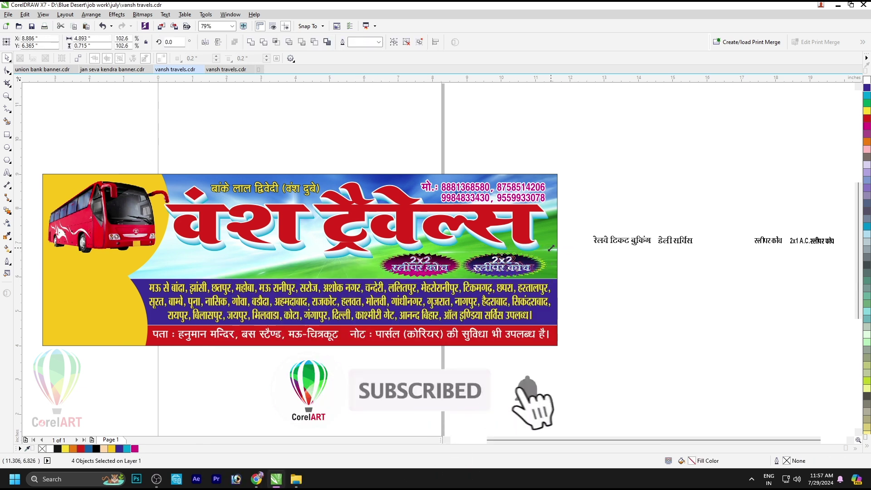
{"action": "left_click", "coordinate": [588, 275]}
{"action": "key", "text": "ctrl+s"}
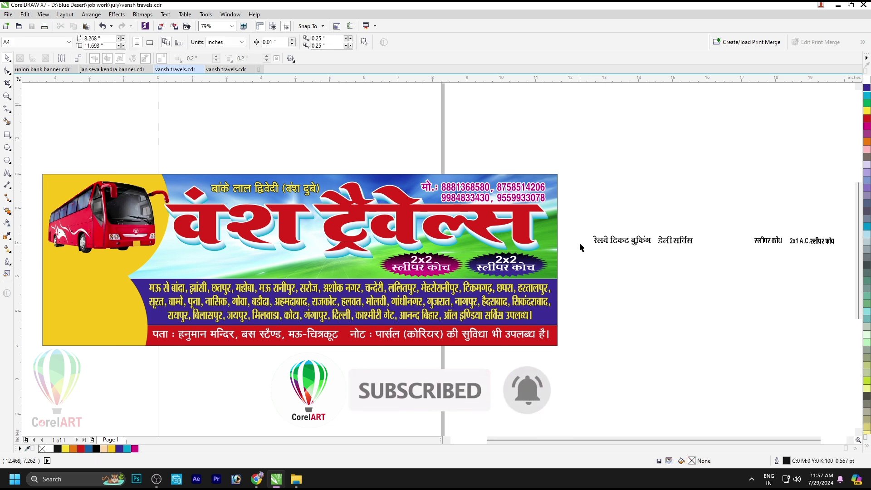
- Delete the loose sleeper-coach text beside the page, then restore it
{"action": "left_click_drag", "start_coordinate": [716, 220], "coordinate": [838, 256]}
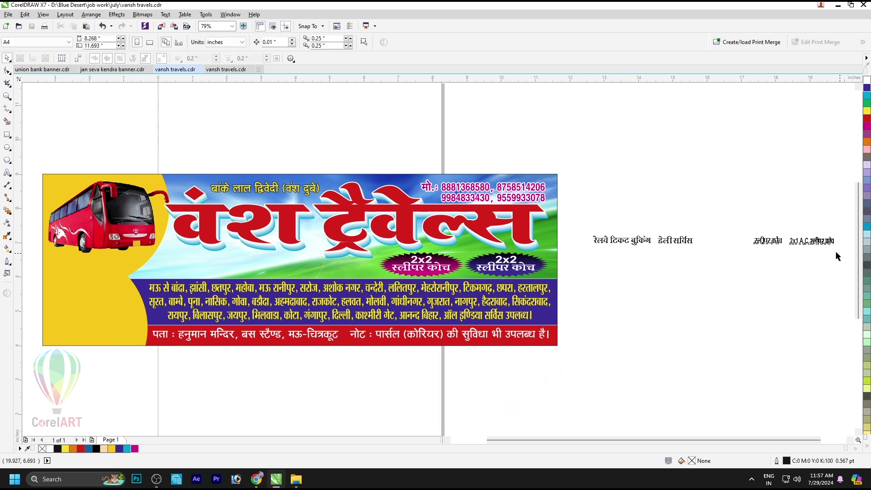
{"action": "key", "text": "Delete"}
{"action": "key", "text": "ctrl+z"}
- Change the second badge's 2x2 text to 2x1 AC and narrow it
{"action": "scroll", "coordinate": [509, 274], "scroll_direction": "up", "scroll_amount": 2}
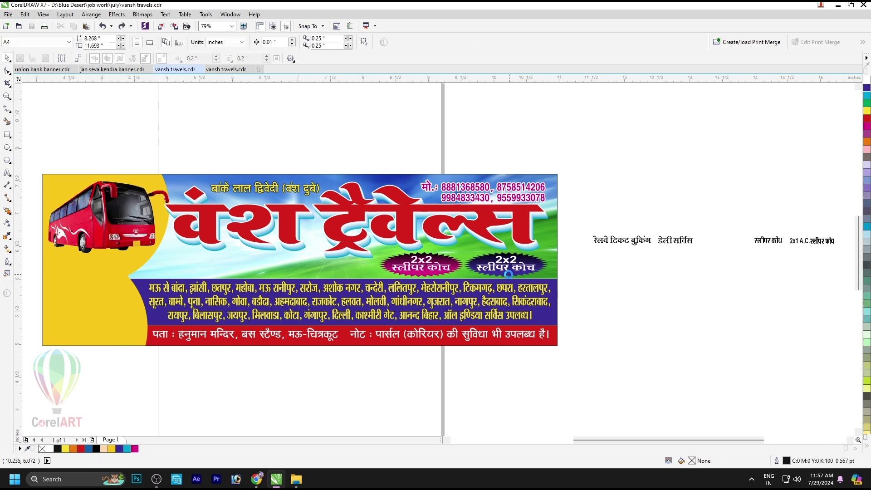
{"action": "scroll", "coordinate": [505, 268], "scroll_direction": "up", "scroll_amount": 2}
{"action": "scroll", "coordinate": [505, 268], "scroll_direction": "up", "scroll_amount": 2}
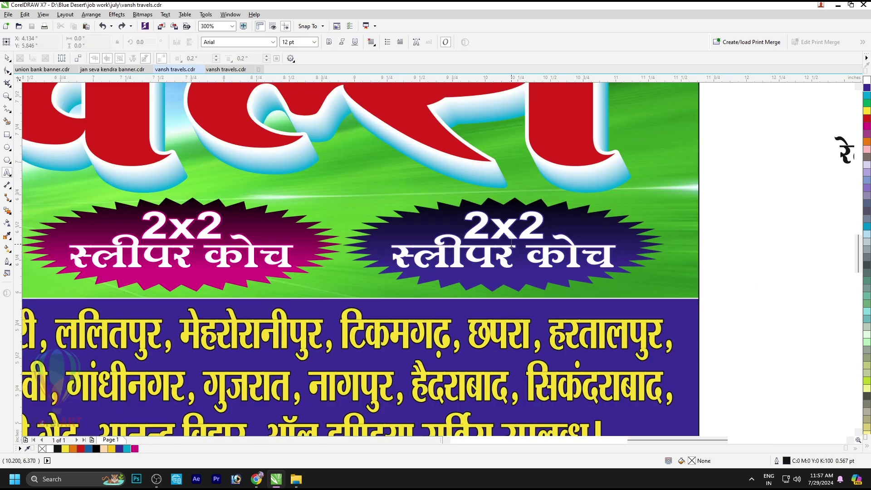
{"action": "double_click", "coordinate": [531, 226]}
{"action": "type", "text": "1 A"}
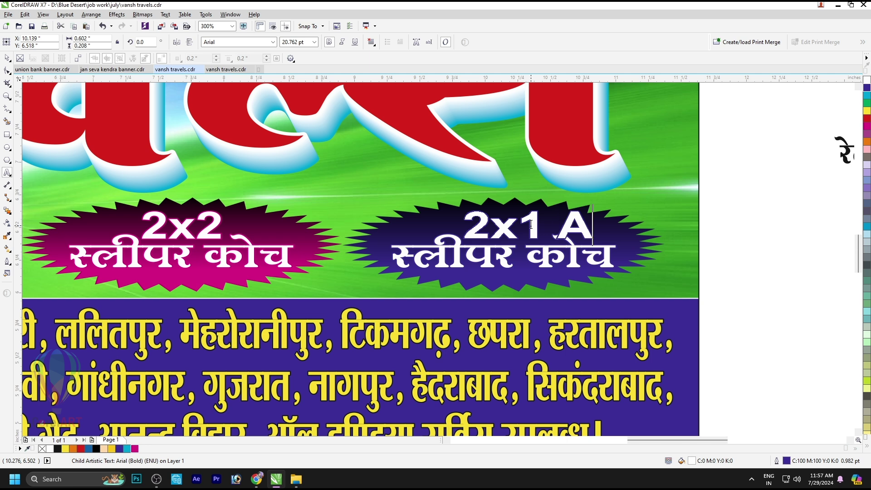
{"action": "type", "text": "C"}
{"action": "key", "text": "ctrl+space"}
{"action": "key", "text": "alt+a"}
{"action": "key", "text": "Return"}
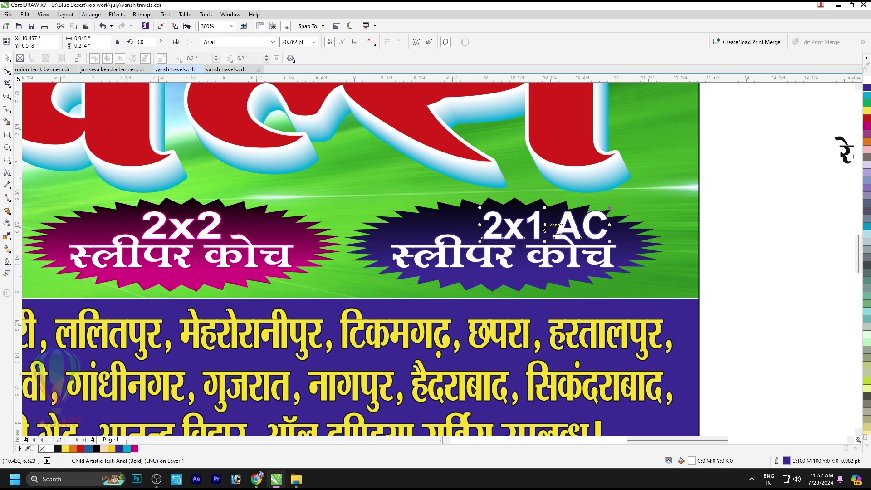
- Shrink and reposition the 2x1 AC and स्लीपर कोच lines within the right badge
{"action": "left_click_drag", "start_coordinate": [535, 222], "coordinate": [499, 217]}
{"action": "left_click", "coordinate": [562, 232]}
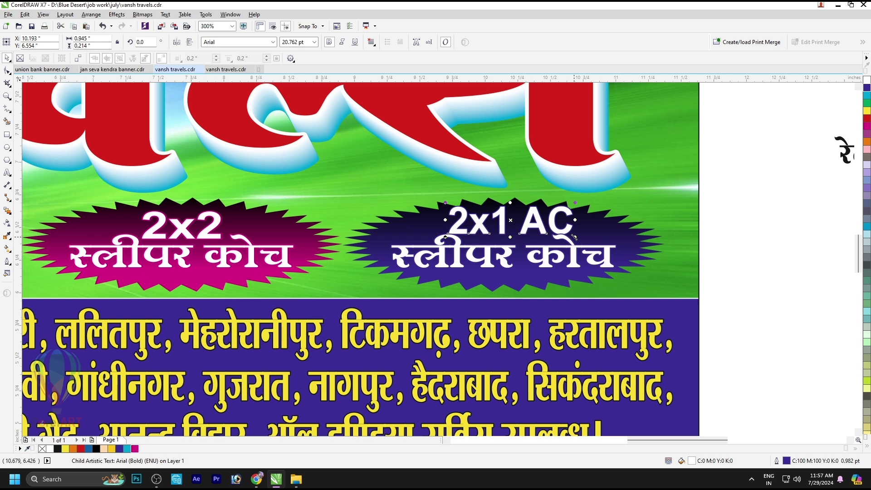
{"action": "left_click_drag", "start_coordinate": [574, 237], "coordinate": [561, 234]}
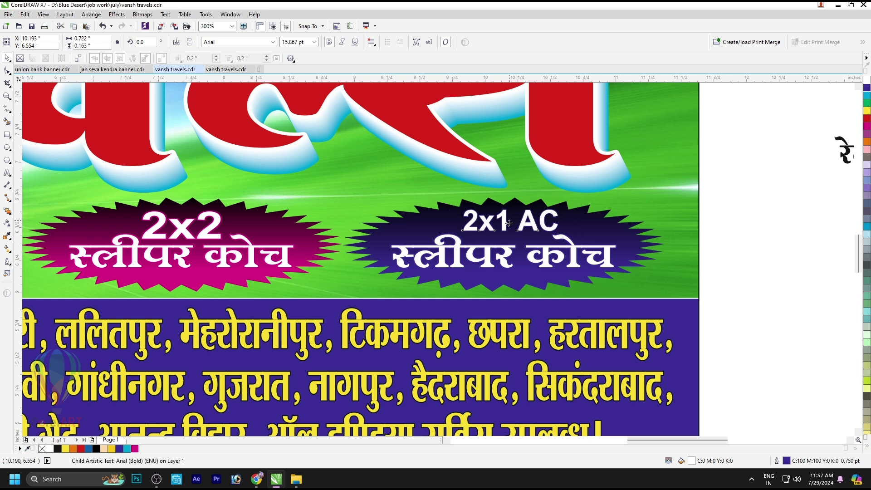
{"action": "left_click_drag", "start_coordinate": [509, 223], "coordinate": [507, 224]}
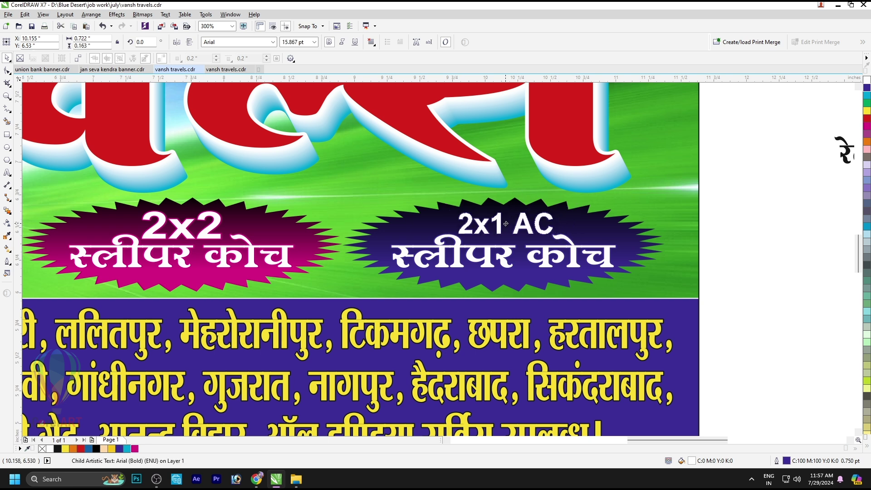
{"action": "left_click", "coordinate": [751, 223]}
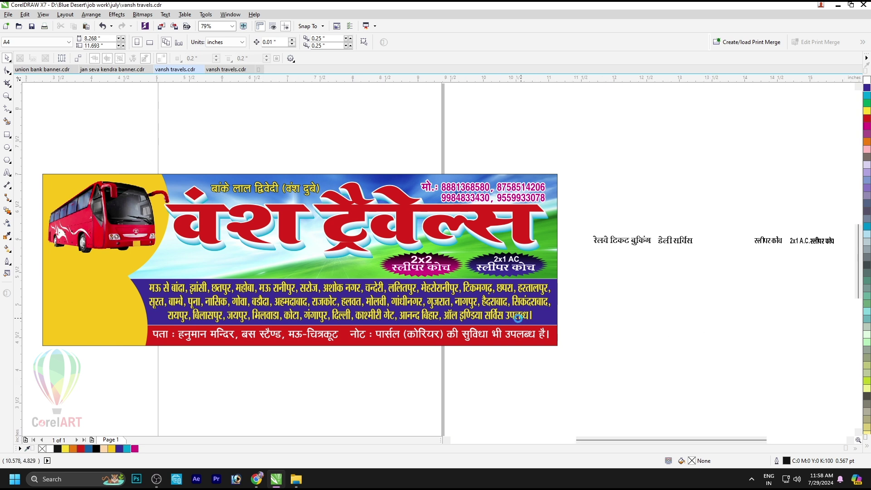
{"action": "scroll", "coordinate": [499, 254], "scroll_direction": "up", "scroll_amount": 2}
{"action": "left_click", "coordinate": [494, 222]}
{"action": "left_click_drag", "start_coordinate": [552, 230], "coordinate": [515, 225]}
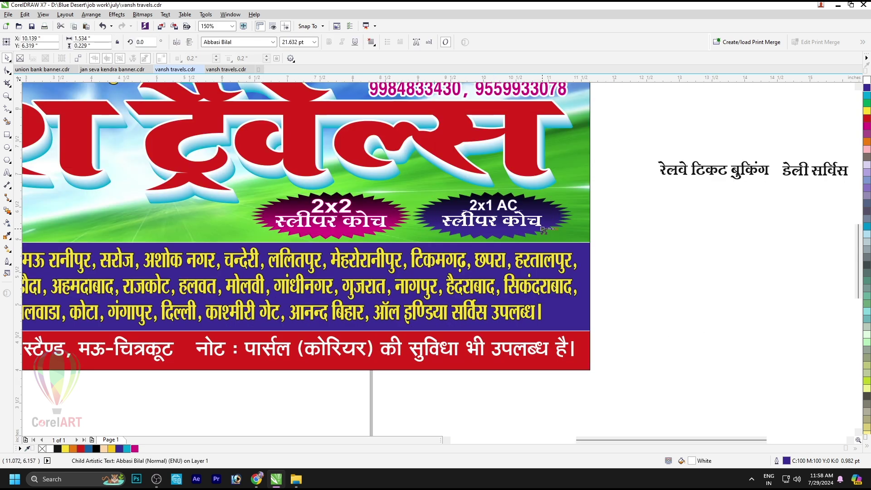
{"action": "left_click", "coordinate": [506, 223]}
{"action": "mouse_move", "coordinate": [506, 223]}
{"action": "left_mouse_down"}
{"action": "mouse_move", "coordinate": [535, 217]}
{"action": "mouse_move", "coordinate": [507, 212]}
{"action": "left_mouse_up"}
- Colour the 2x1 AC text and the first badge's स्लीपर कोच text yellow
{"action": "left_click", "coordinate": [509, 207], "text": "ctrl"}
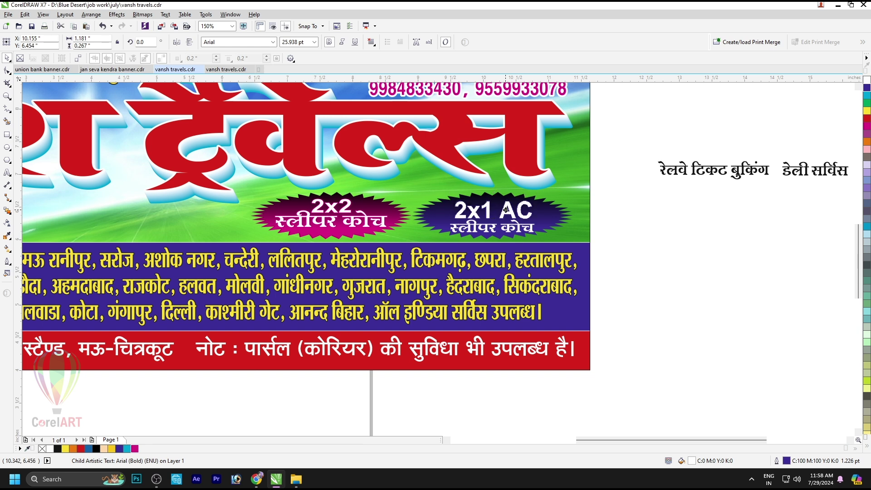
{"action": "left_click", "coordinate": [867, 112]}
{"action": "left_click", "coordinate": [674, 257]}
{"action": "left_click", "coordinate": [318, 222], "text": "ctrl"}
{"action": "left_click", "coordinate": [867, 111]}
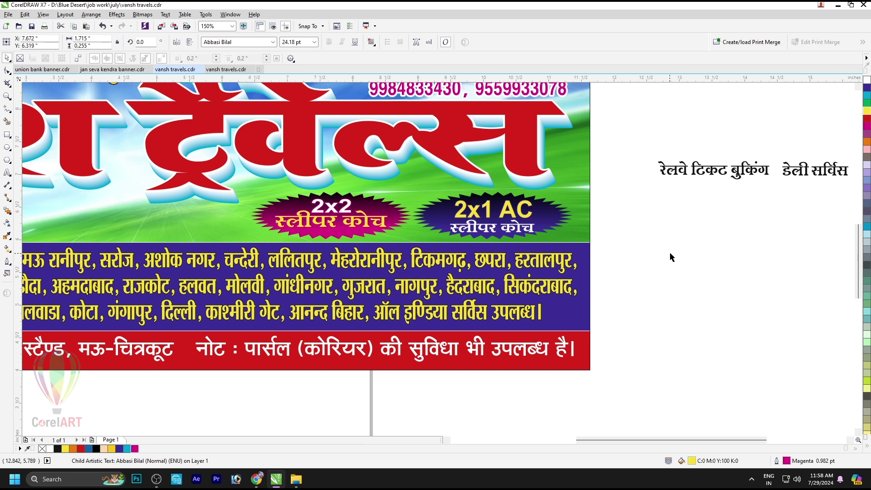
{"action": "left_click", "coordinate": [681, 259]}
{"action": "key", "text": "F4"}
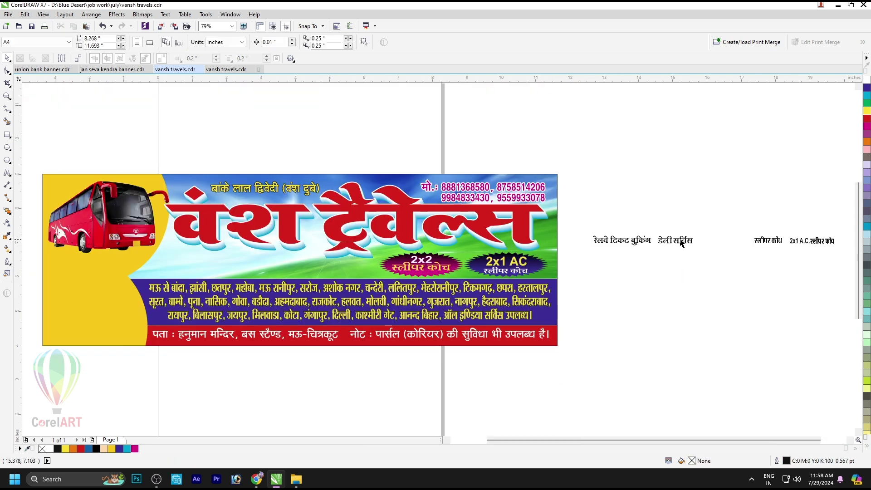
- Move the रेलवे टिकट बुकिंग and डेली सर्विस texts under the title and enlarge them
{"action": "left_click", "coordinate": [683, 243]}
{"action": "left_click", "coordinate": [635, 242], "text": "shift"}
{"action": "mouse_move", "coordinate": [634, 243]}
{"action": "left_mouse_down"}
{"action": "mouse_move", "coordinate": [240, 262]}
{"action": "mouse_move", "coordinate": [259, 264]}
{"action": "left_mouse_up"}
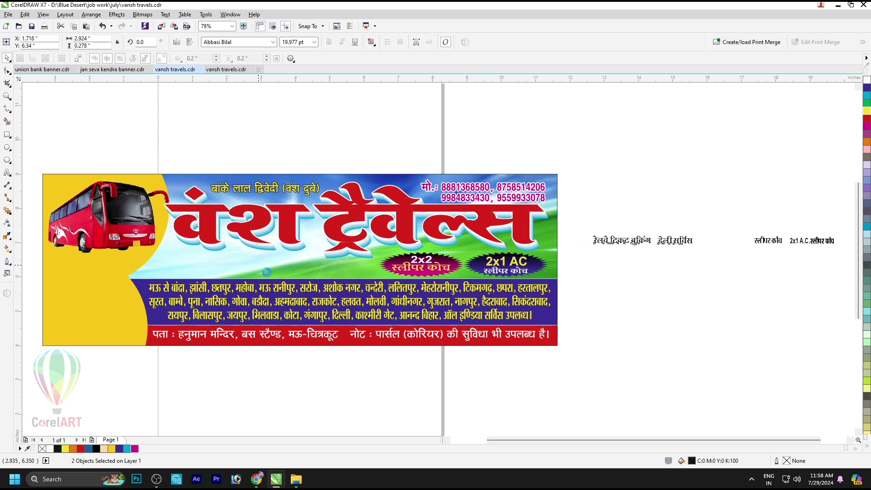
{"action": "left_click_drag", "start_coordinate": [348, 289], "coordinate": [246, 265]}
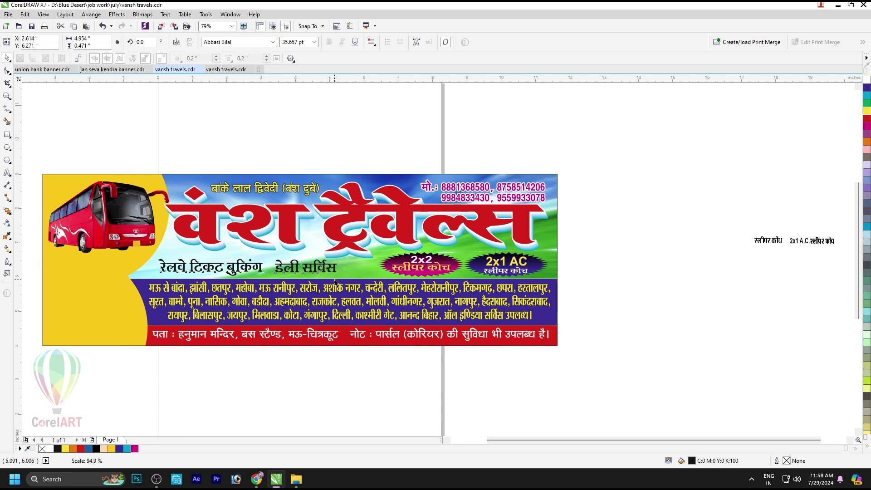
{"action": "left_click_drag", "start_coordinate": [339, 277], "coordinate": [335, 279]}
- Give the service line an outline with round corners and ends, placed behind the fill
{"action": "key", "text": "F12"}
{"action": "key", "text": "Return"}
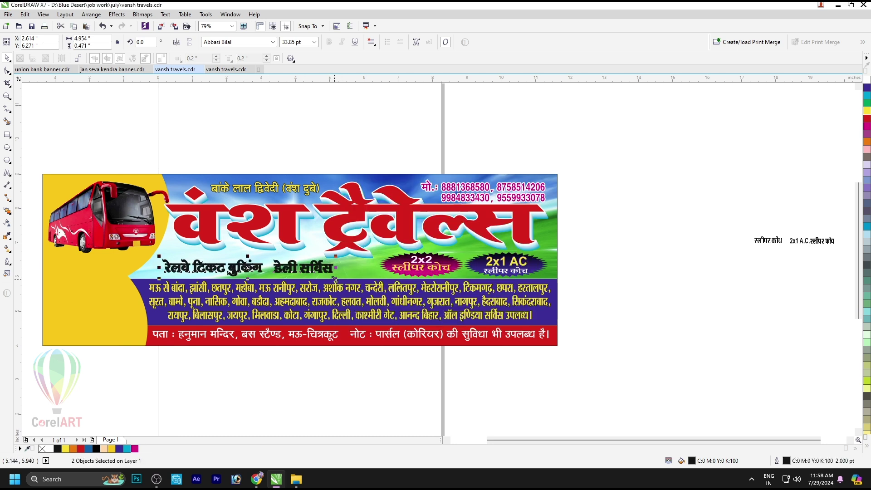
{"action": "key", "text": "F12"}
{"action": "left_click", "coordinate": [405, 240]}
{"action": "left_click", "coordinate": [404, 272]}
{"action": "left_click", "coordinate": [443, 293]}
{"action": "left_click", "coordinate": [434, 325]}
- Fill the service line blue with a 4 pt white outline
{"action": "left_click", "coordinate": [81, 449]}
{"action": "right_click", "coordinate": [50, 448]}
{"action": "left_click", "coordinate": [88, 448]}
{"action": "key", "text": "F12"}
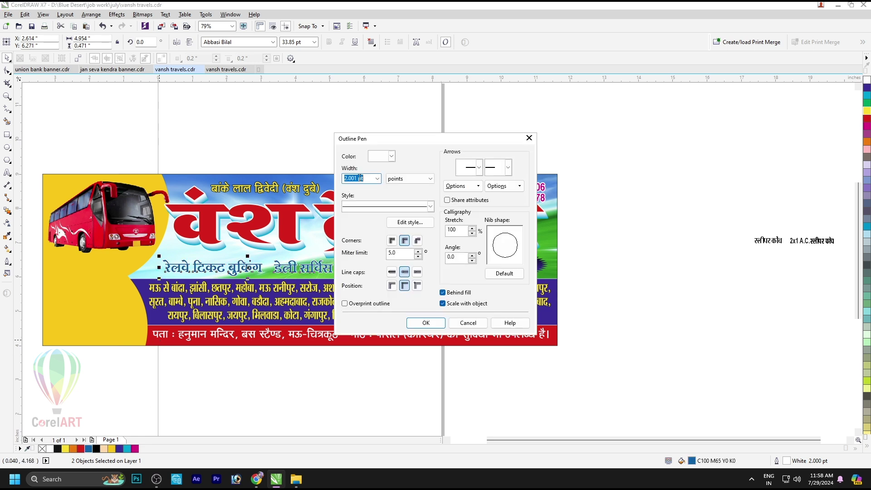
{"action": "key", "text": "Return"}
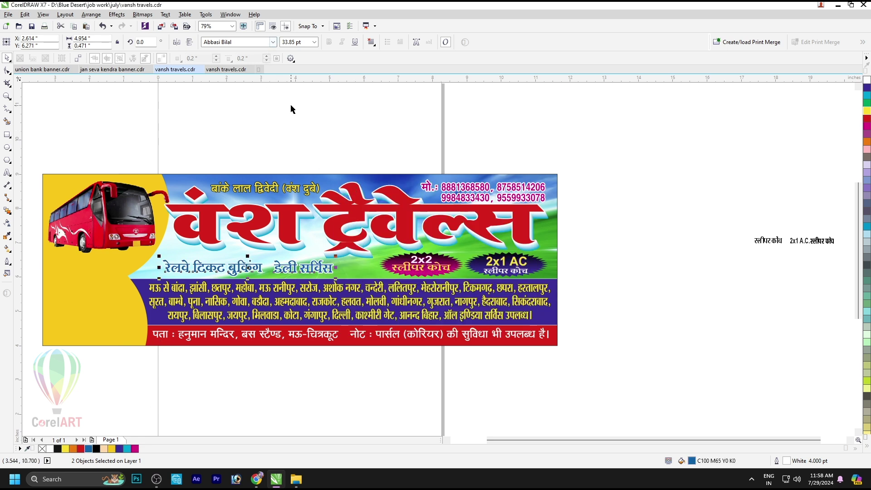
- Recolour the रेलवे टिकट बुकिंग text blue and save the banner
{"action": "left_click", "coordinate": [292, 107]}
{"action": "key", "text": "Tab"}
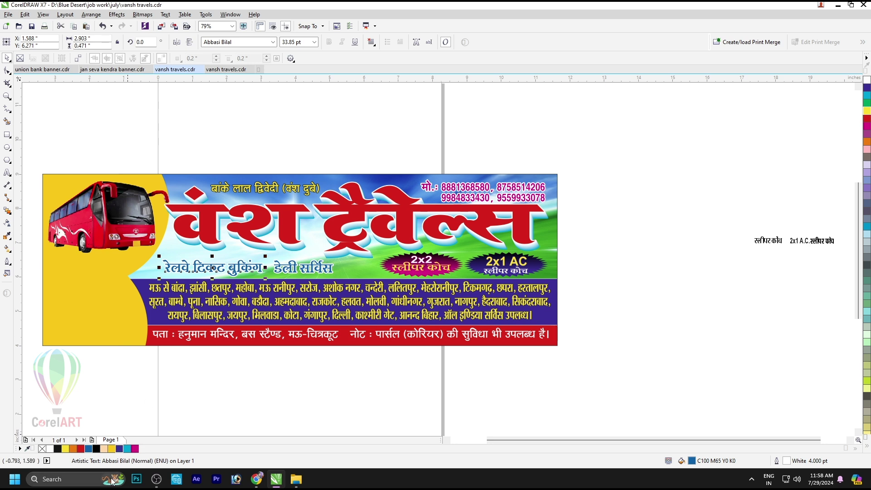
{"action": "left_click", "coordinate": [132, 449]}
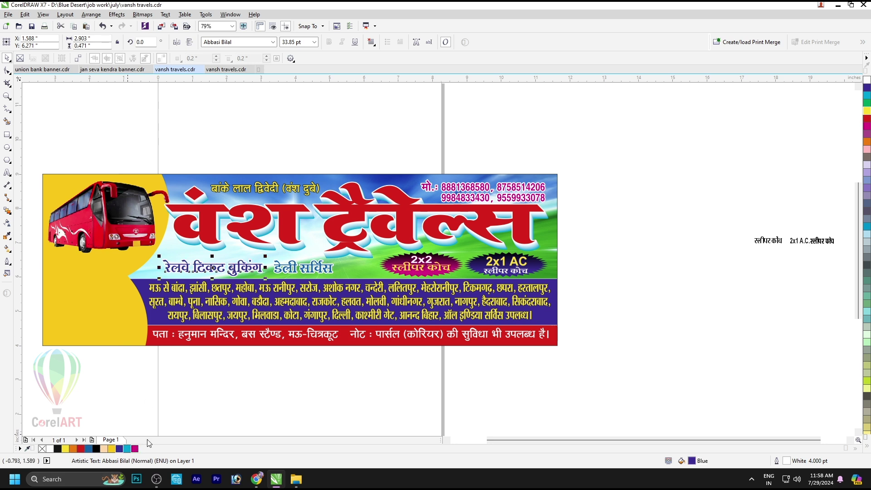
{"action": "left_click", "coordinate": [289, 269], "text": "shift"}
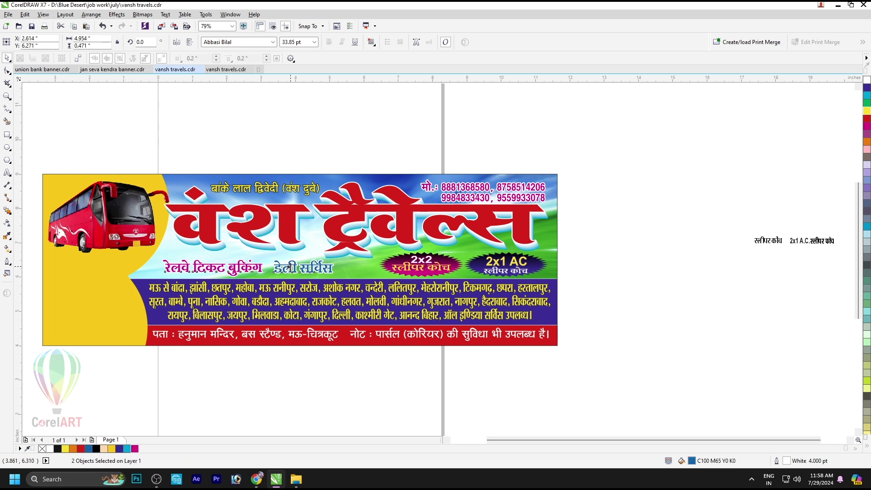
{"action": "left_click", "coordinate": [297, 371]}
{"action": "key", "text": "ctrl+s"}
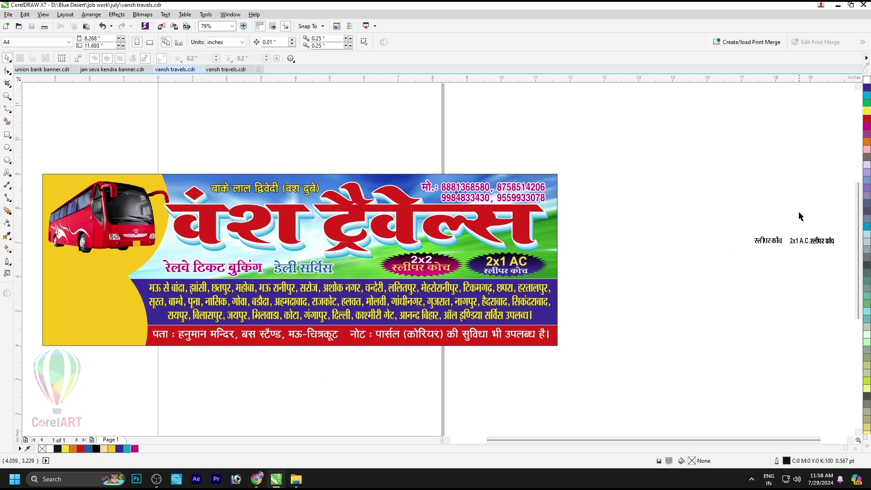
- Delete the leftover sleeper-coach text beside the page
{"action": "left_click_drag", "start_coordinate": [741, 223], "coordinate": [839, 267]}
{"action": "key", "text": "Delete"}
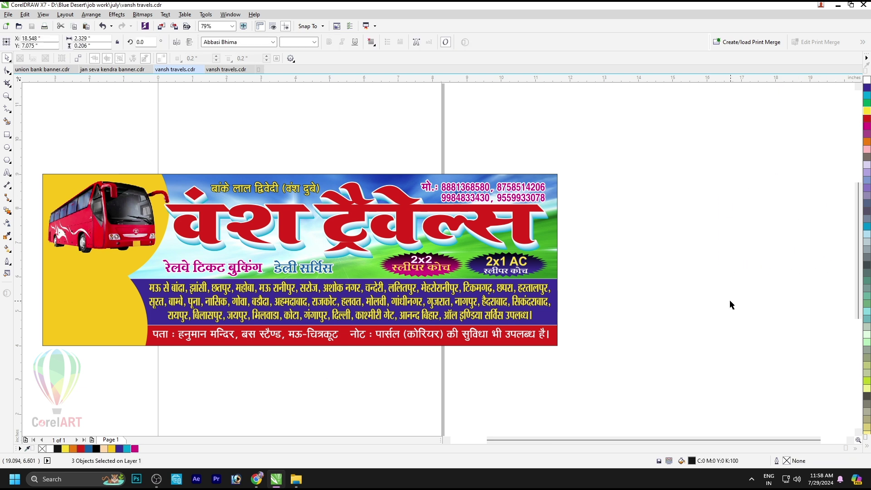
{"action": "key", "text": "F4"}
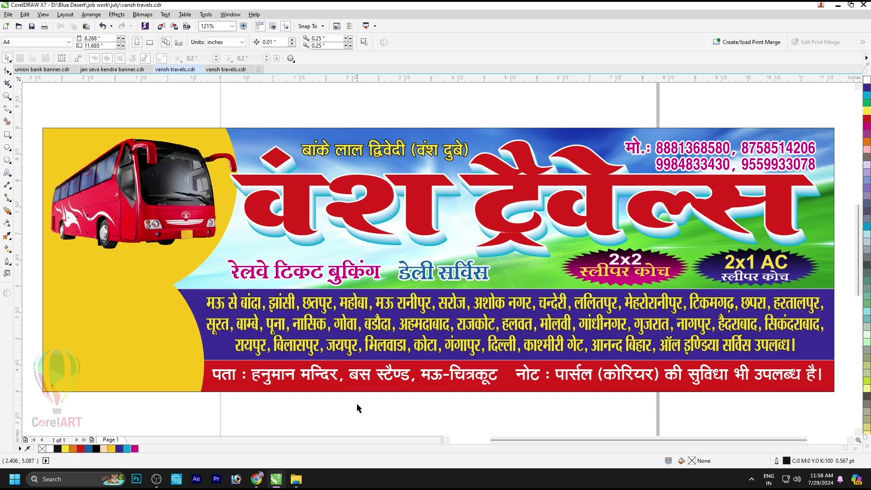
- Draw a magenta star before रेलवे with a 1 pt white outline
{"action": "left_click", "coordinate": [7, 160]}
{"action": "left_click", "coordinate": [27, 170]}
{"action": "left_click_drag", "start_coordinate": [207, 260], "coordinate": [231, 282]}
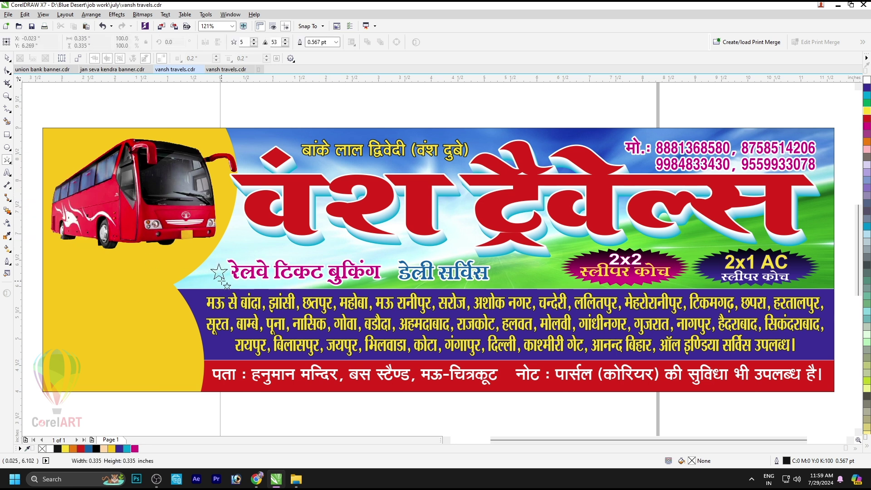
{"action": "key", "text": "space"}
{"action": "left_click", "coordinate": [80, 448]}
{"action": "right_click", "coordinate": [50, 449]}
{"action": "left_click", "coordinate": [316, 42]}
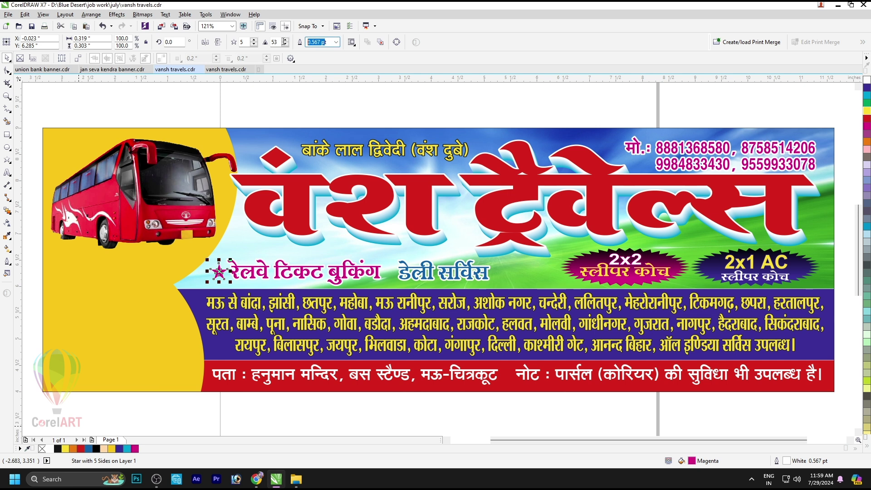
{"action": "type", "text": "1"}
{"action": "key", "text": "Return"}
- Resize the star to bullet size in front of रेलवे टिकट बुकिंग
{"action": "left_click_drag", "start_coordinate": [231, 260], "coordinate": [230, 269]}
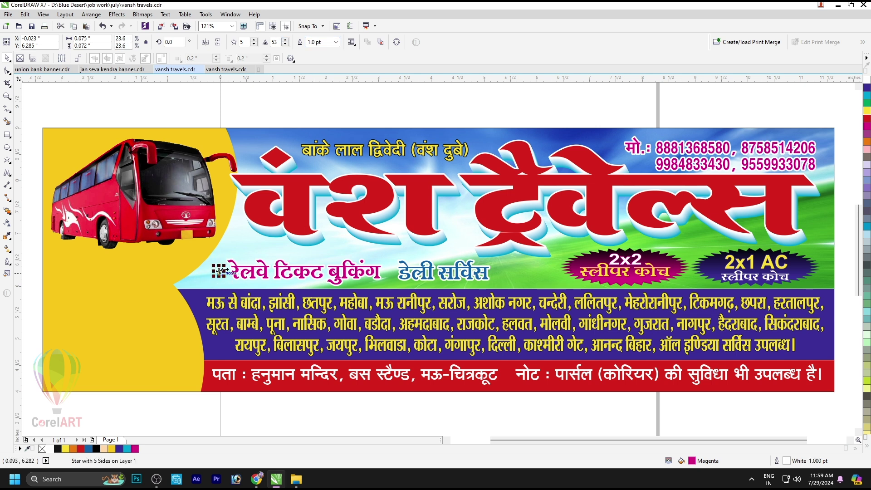
{"action": "key", "text": "shift+F2"}
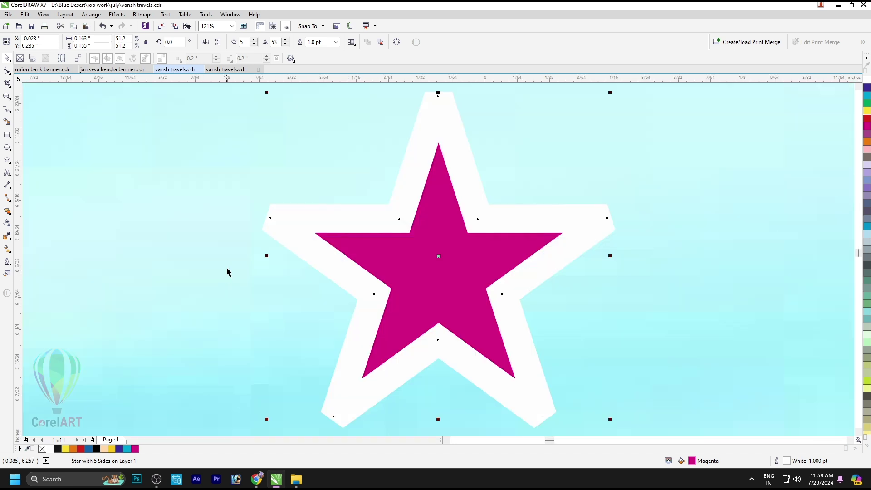
{"action": "scroll", "coordinate": [229, 272], "scroll_direction": "down", "scroll_amount": 1}
{"action": "scroll", "coordinate": [273, 228], "scroll_direction": "down", "scroll_amount": 5}
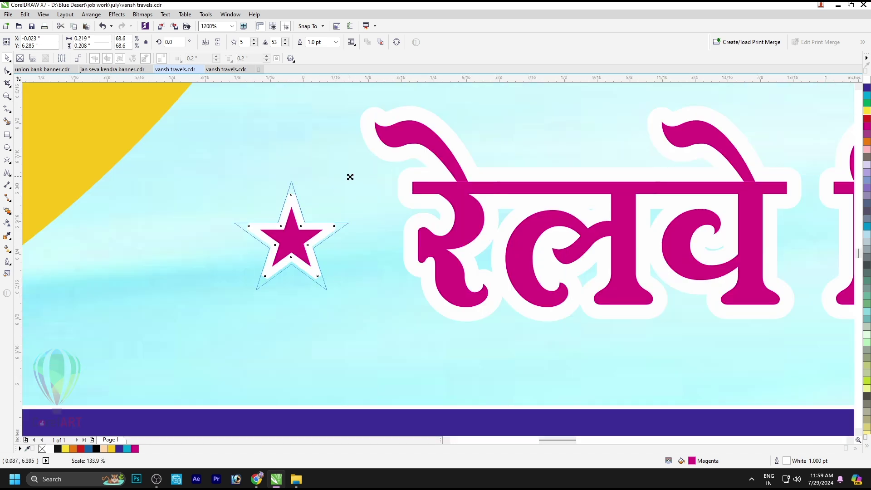
{"action": "left_click_drag", "start_coordinate": [337, 193], "coordinate": [351, 185]}
{"action": "scroll", "coordinate": [288, 223], "scroll_direction": "down", "scroll_amount": 3}
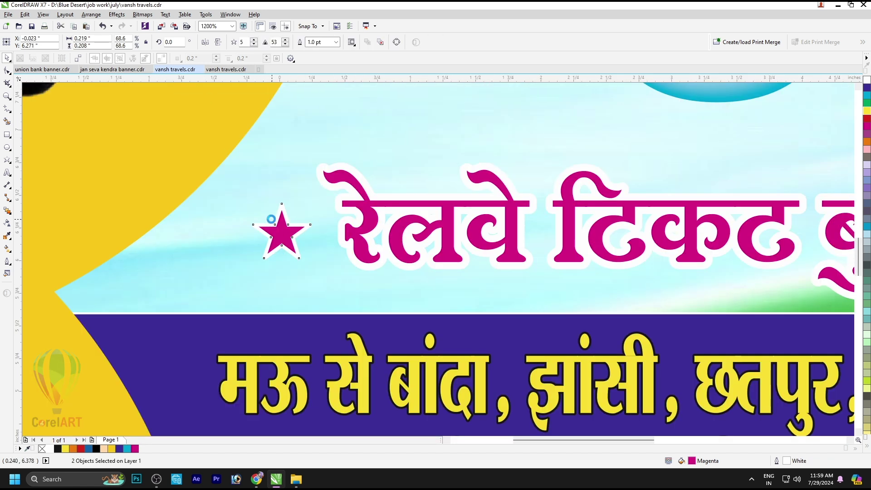
{"action": "scroll", "coordinate": [286, 229], "scroll_direction": "down", "scroll_amount": 2}
- Place a copy of the star before डेली सर्विस and colour it blue
{"action": "left_click", "coordinate": [284, 236]}
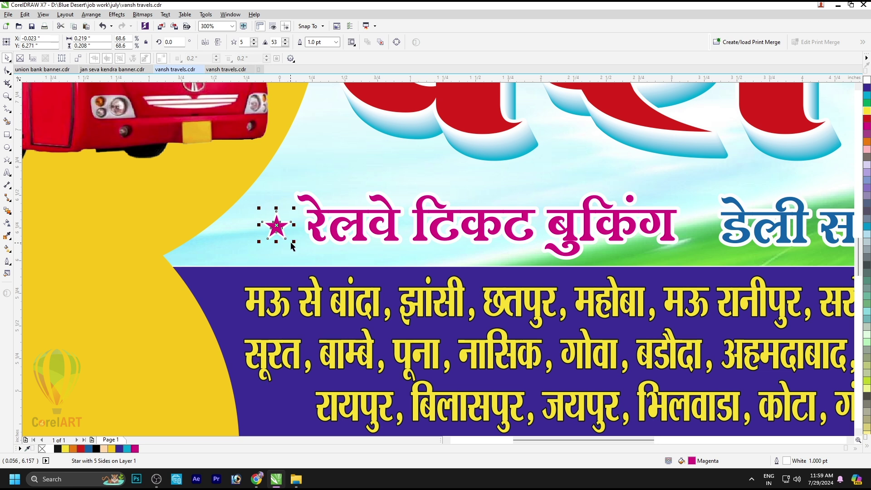
{"action": "mouse_move", "coordinate": [280, 226]}
{"action": "left_mouse_down"}
{"action": "mouse_move", "coordinate": [710, 228]}
{"action": "mouse_move", "coordinate": [748, 212]}
{"action": "left_mouse_up"}
{"action": "left_click", "coordinate": [706, 227]}
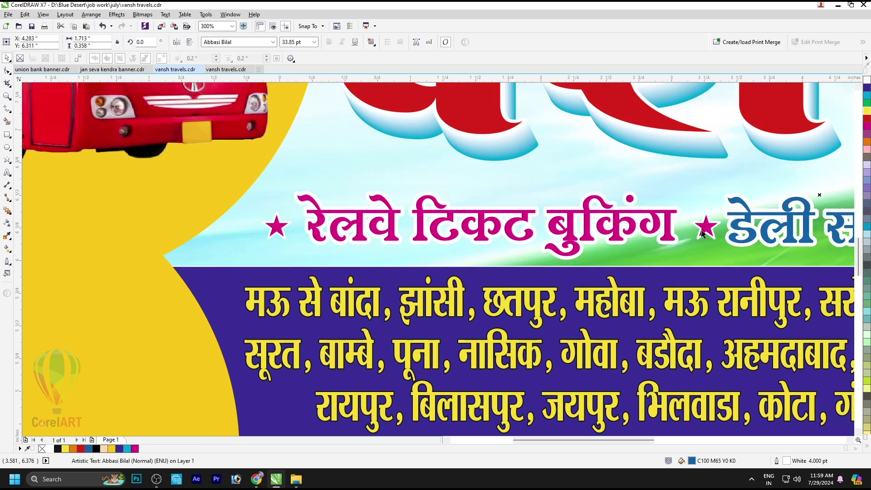
{"action": "left_click", "coordinate": [88, 449]}
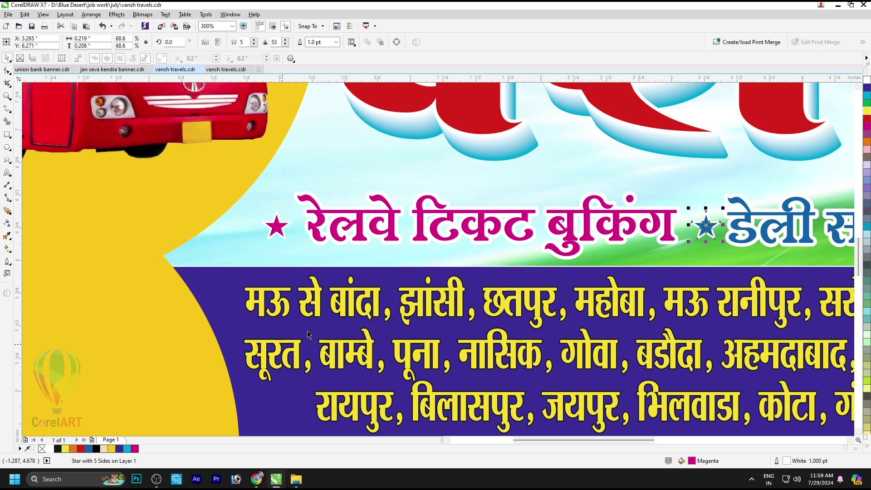
{"action": "left_click", "coordinate": [163, 290]}
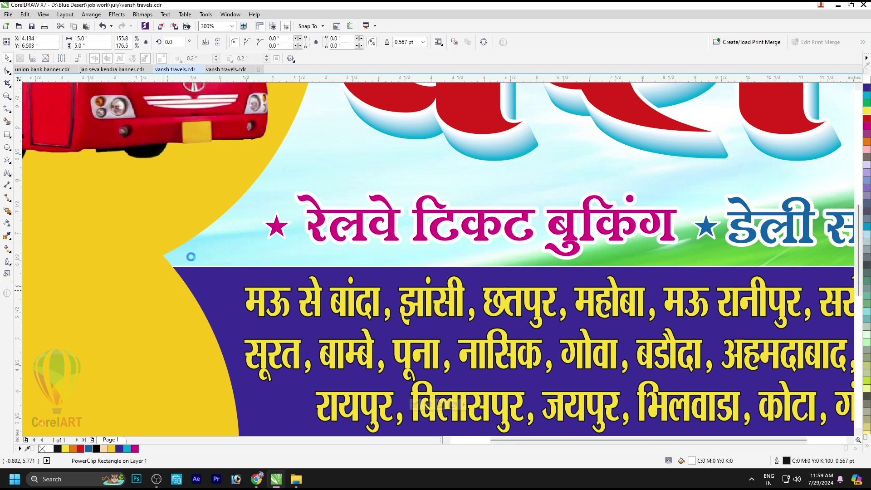
{"action": "key", "text": "shift+F2"}
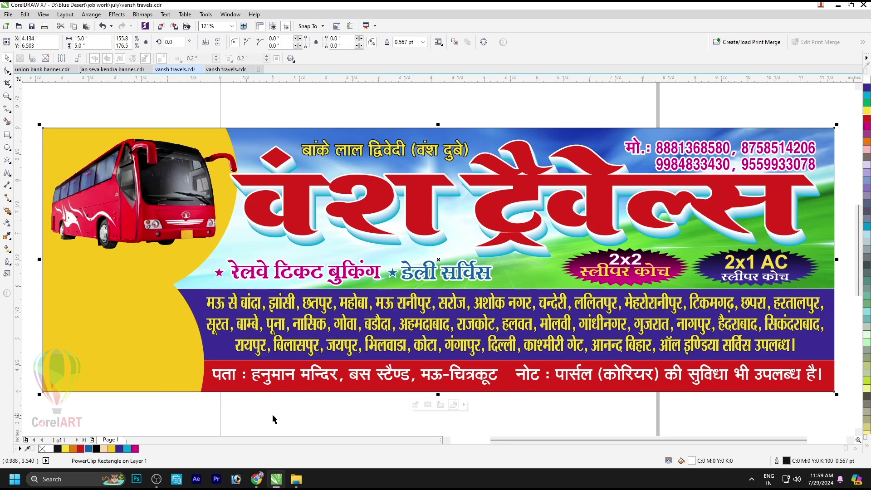
- Extract the yellow panel shape from the banner's PowerClip
{"action": "left_click", "coordinate": [273, 415]}
{"action": "left_click", "coordinate": [138, 352], "text": "ctrl"}
{"action": "left_click", "coordinate": [171, 354], "text": "ctrl"}
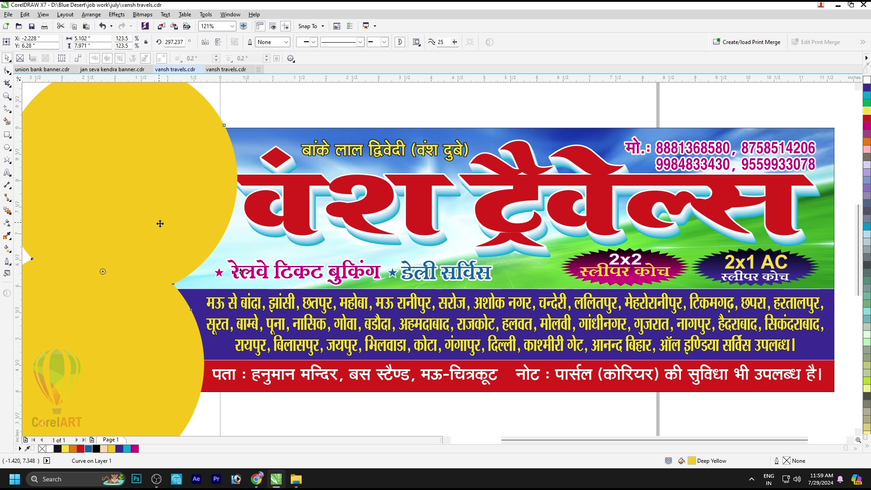
{"action": "key", "text": "g"}
{"action": "left_click", "coordinate": [7, 58]}
{"action": "key", "text": "Escape"}
- Draw a 2 pt yellow horizontal line across the yellow shape
{"action": "left_click", "coordinate": [7, 109]}
{"action": "left_click", "coordinate": [229, 119]}
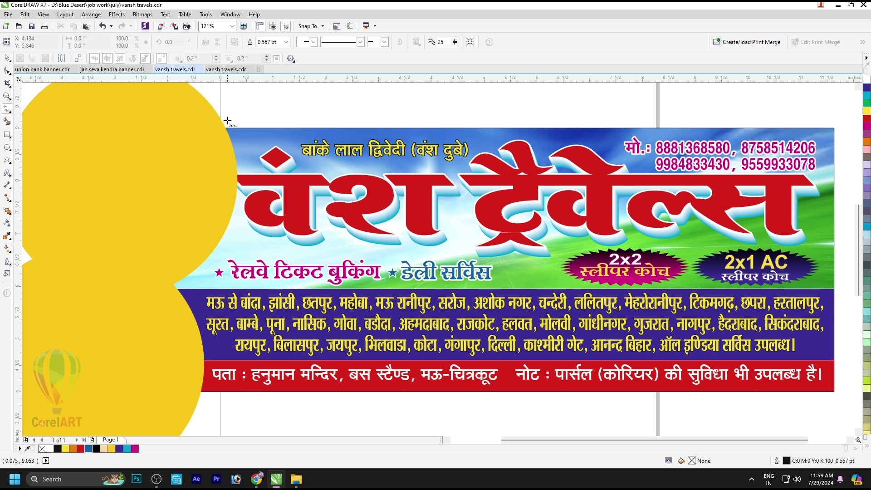
{"action": "left_click", "coordinate": [55, 120]}
{"action": "key", "text": "space"}
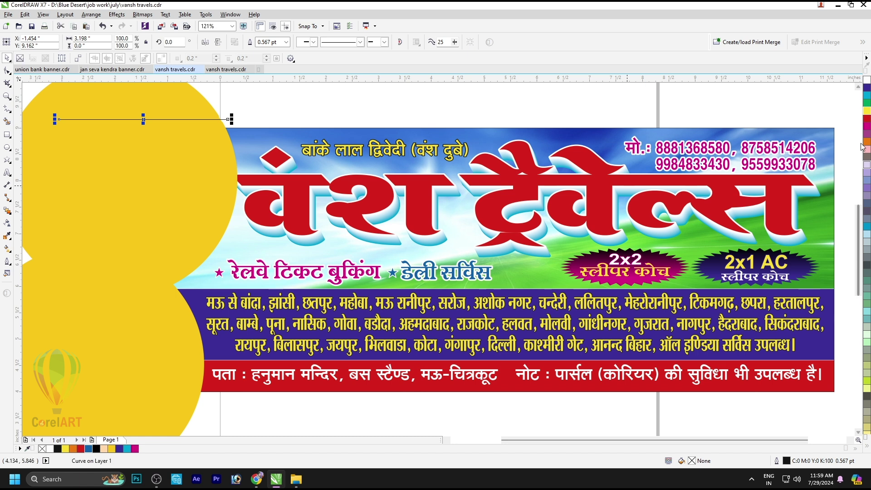
{"action": "left_click", "coordinate": [268, 42]}
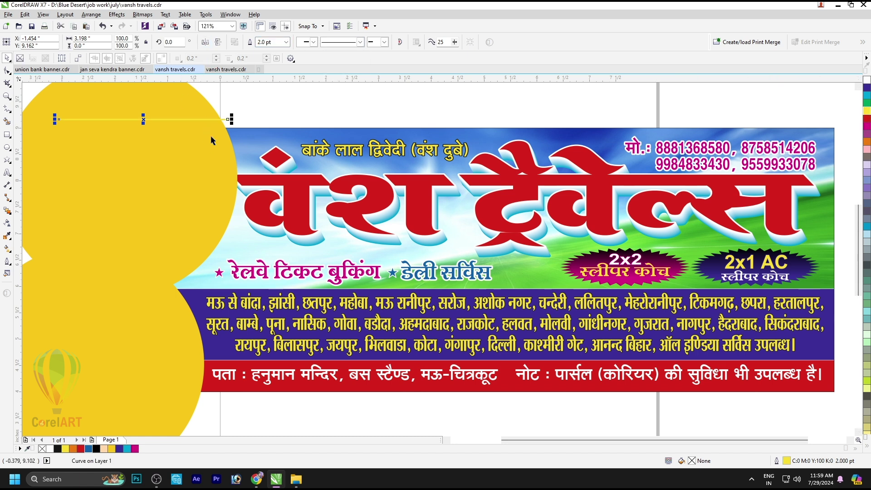
{"action": "key", "text": "Return"}
{"action": "left_click", "coordinate": [188, 121], "text": "shift"}
{"action": "scroll", "coordinate": [511, 105], "scroll_direction": "down", "scroll_amount": 2}
{"action": "left_click_drag", "start_coordinate": [330, 136], "coordinate": [181, 117]}
- Repeat-duplicate the line into 61 stripes, group them and move them over the panel
{"action": "left_click", "coordinate": [325, 112]}
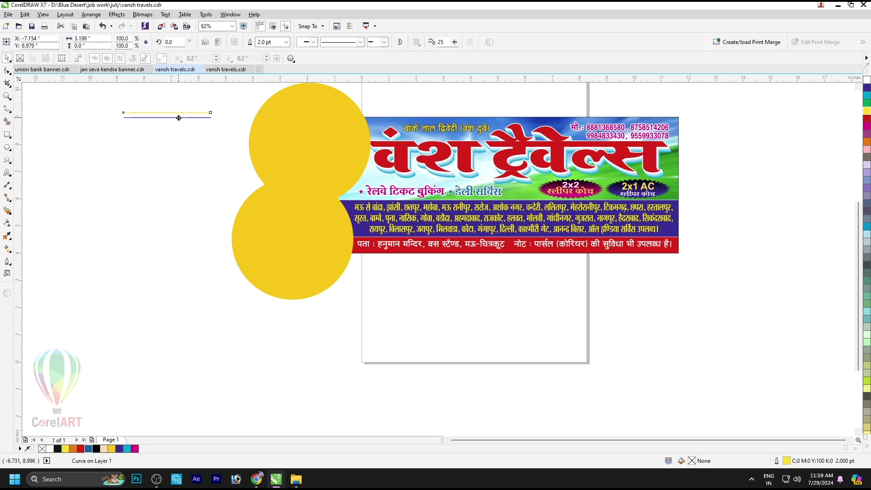
{"action": "key", "text": "ctrl+r"}
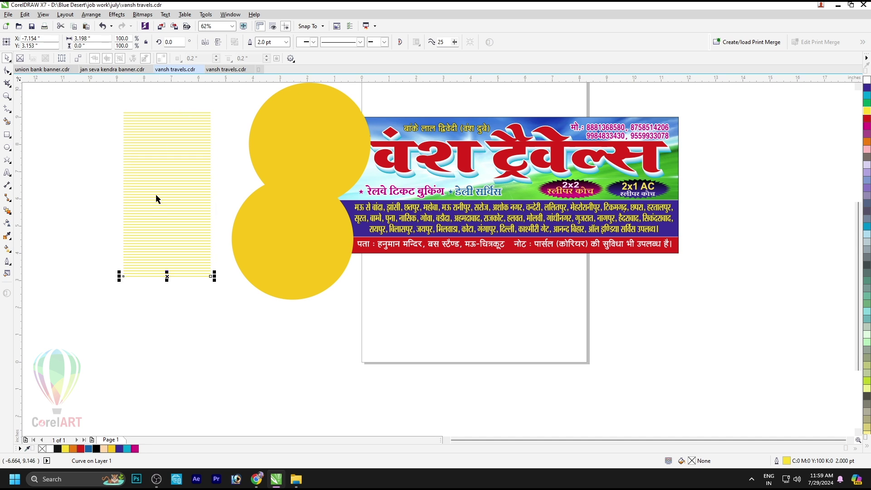
{"action": "left_click_drag", "start_coordinate": [101, 103], "coordinate": [219, 264]}
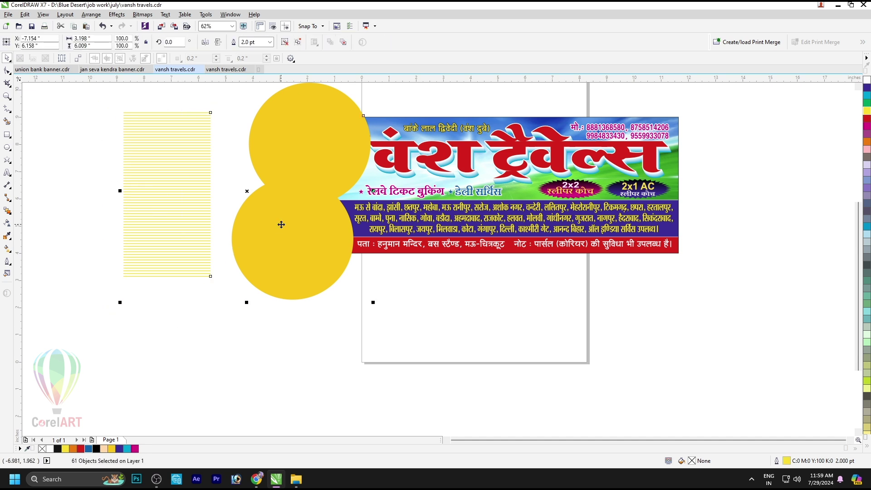
{"action": "key", "text": "ctrl+g"}
{"action": "left_click", "coordinate": [196, 189], "text": "ctrl"}
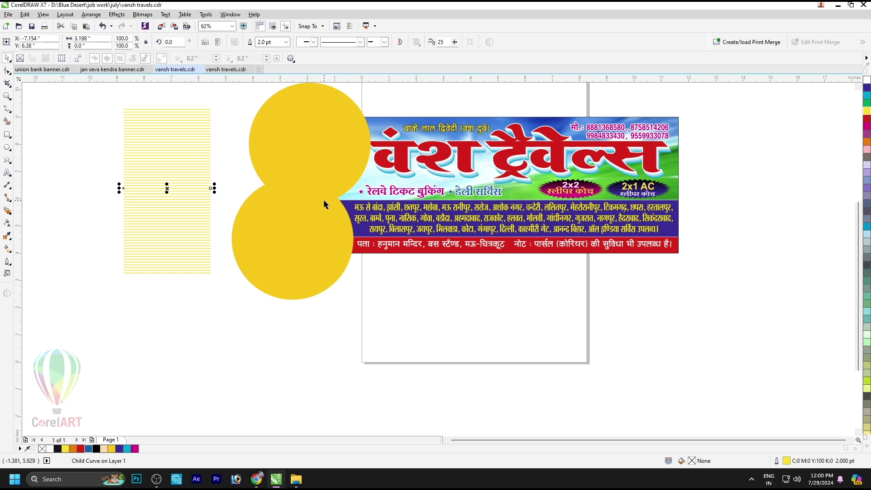
{"action": "left_click_drag", "start_coordinate": [188, 175], "coordinate": [340, 186]}
- Fade the stripe group with a transparency gradient and stretch it further left
{"action": "left_click", "coordinate": [7, 223]}
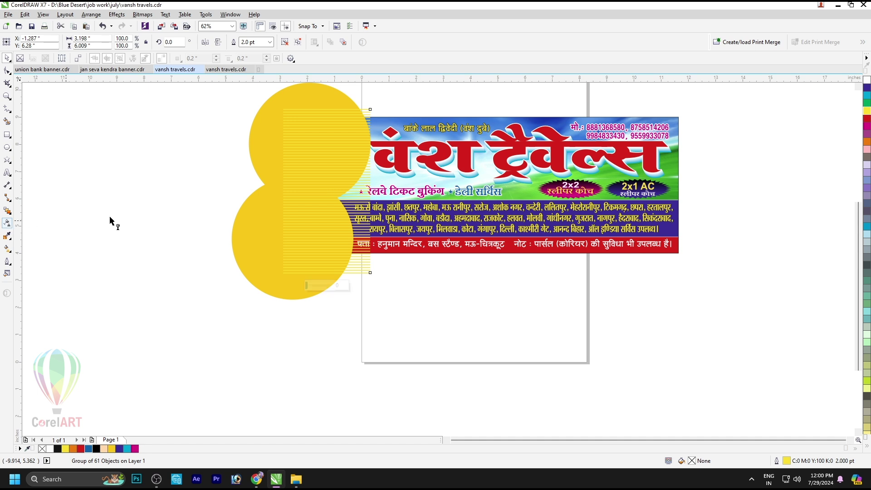
{"action": "left_click_drag", "start_coordinate": [353, 167], "coordinate": [360, 167]}
{"action": "key", "text": "space"}
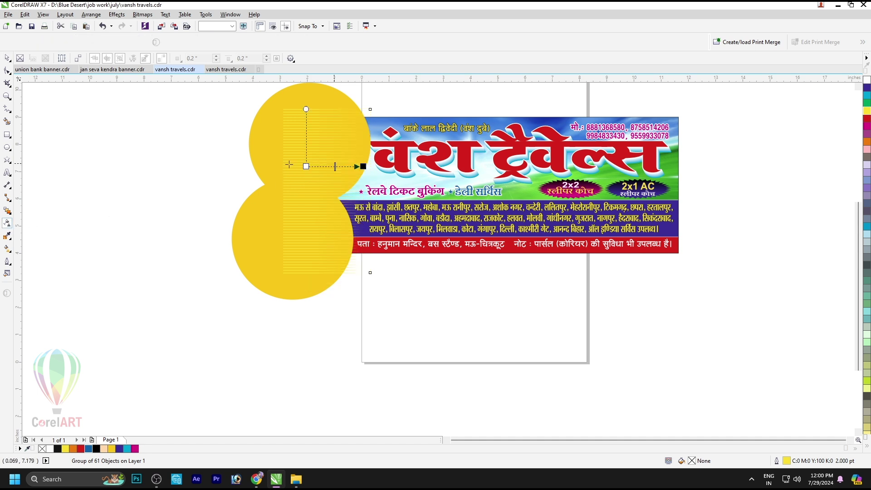
{"action": "left_click_drag", "start_coordinate": [282, 191], "coordinate": [266, 191]}
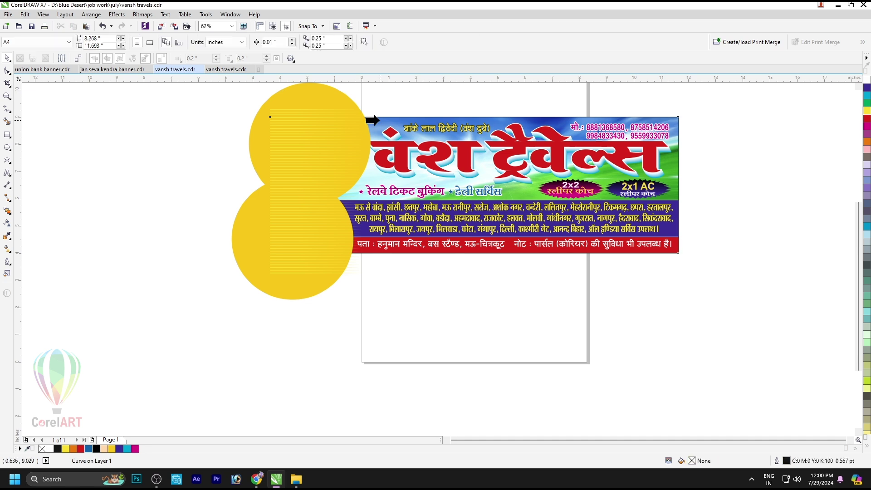
- Place the stripe group inside the banner's PowerClip frame
{"action": "left_click", "coordinate": [380, 103]}
{"action": "left_click", "coordinate": [287, 115]}
{"action": "left_click", "coordinate": [326, 111]}
{"action": "left_click", "coordinate": [235, 115]}
{"action": "left_click", "coordinate": [316, 216]}
{"action": "left_click", "coordinate": [339, 312]}
{"action": "left_click", "coordinate": [320, 232]}
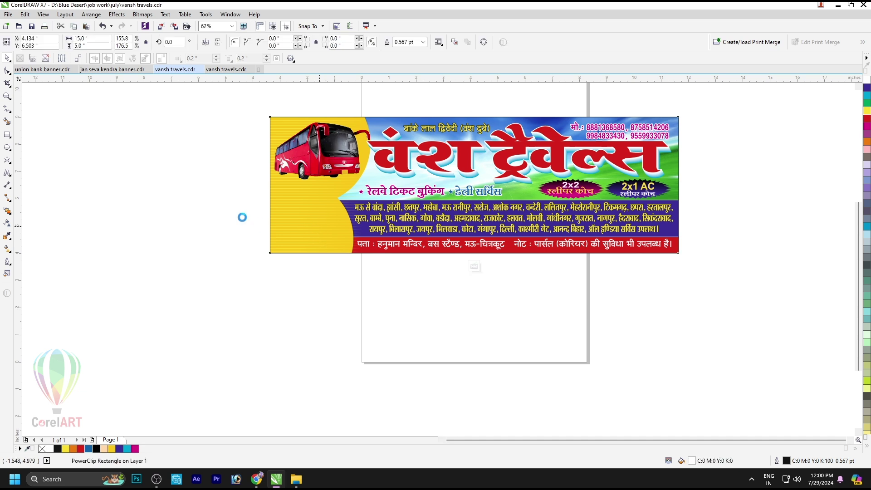
- Edit the banner's PowerClip contents and zoom in on the yellow panel
{"action": "left_click", "coordinate": [323, 110]}
{"action": "left_click", "coordinate": [291, 112]}
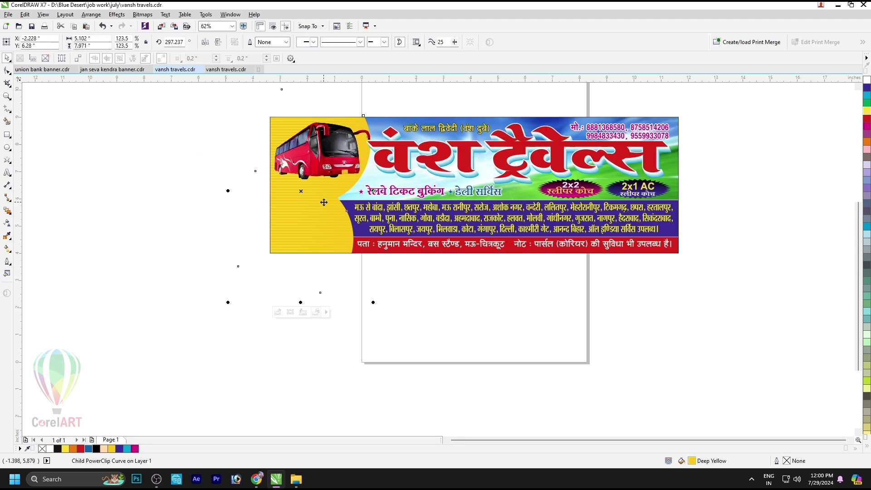
{"action": "key", "text": "shift+F2"}
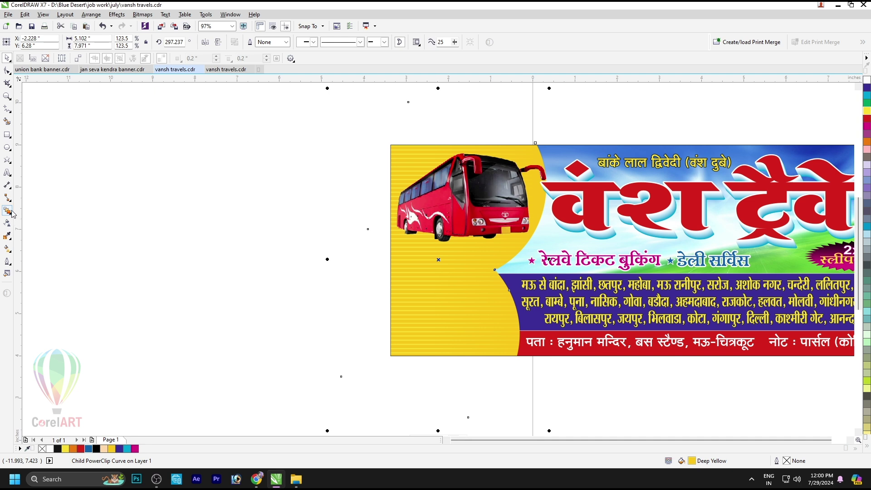
{"action": "left_click", "coordinate": [12, 212]}
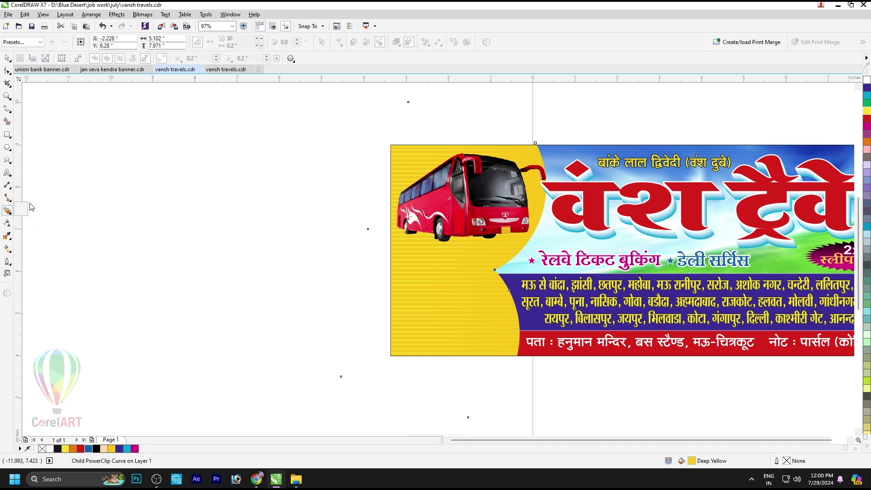
- Apply a Flat Bottom Right drop shadow to the yellow panel and adjust its offset
{"action": "left_click", "coordinate": [9, 200]}
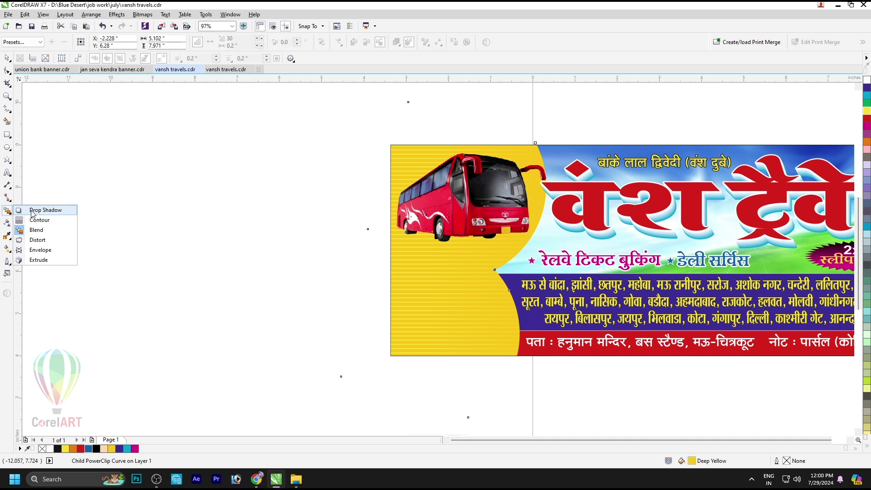
{"action": "left_click", "coordinate": [33, 211]}
{"action": "left_click", "coordinate": [40, 41]}
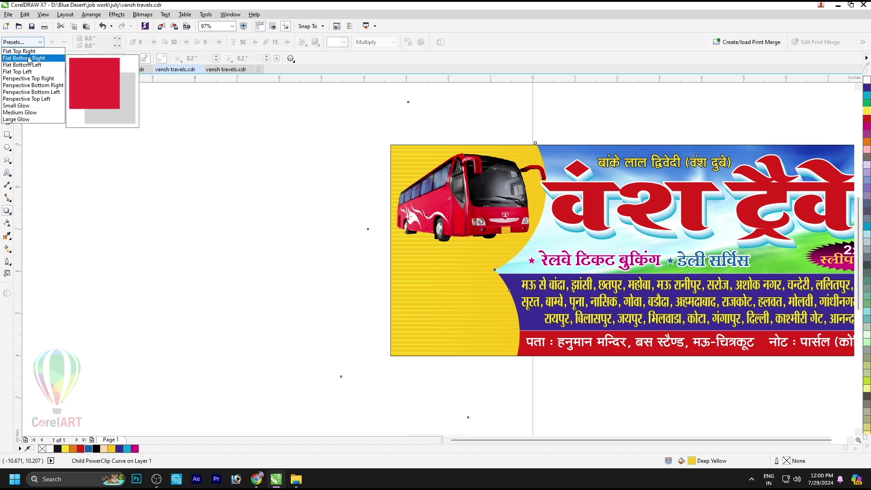
{"action": "left_click", "coordinate": [25, 55]}
{"action": "mouse_move", "coordinate": [577, 386]}
{"action": "left_mouse_down"}
{"action": "mouse_move", "coordinate": [540, 309]}
{"action": "mouse_move", "coordinate": [549, 316]}
{"action": "left_mouse_up"}
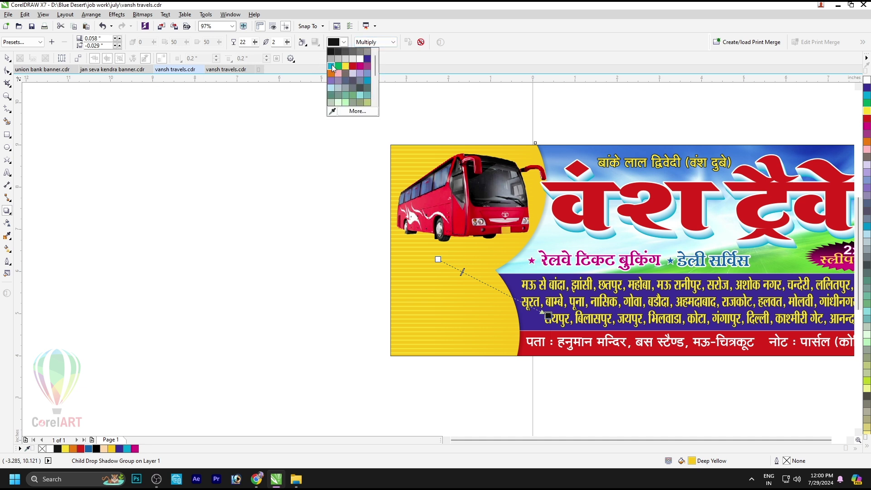
- Make the shadow cyan with Subtract blending at 75 opacity
{"action": "left_click", "coordinate": [333, 67]}
{"action": "left_click", "coordinate": [370, 42]}
{"action": "left_click", "coordinate": [373, 67]}
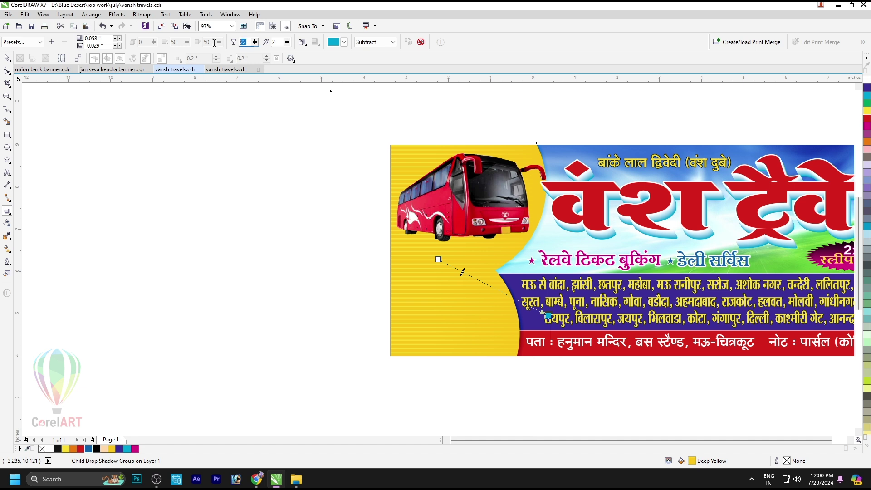
{"action": "type", "text": "75"}
{"action": "key", "text": "Return"}
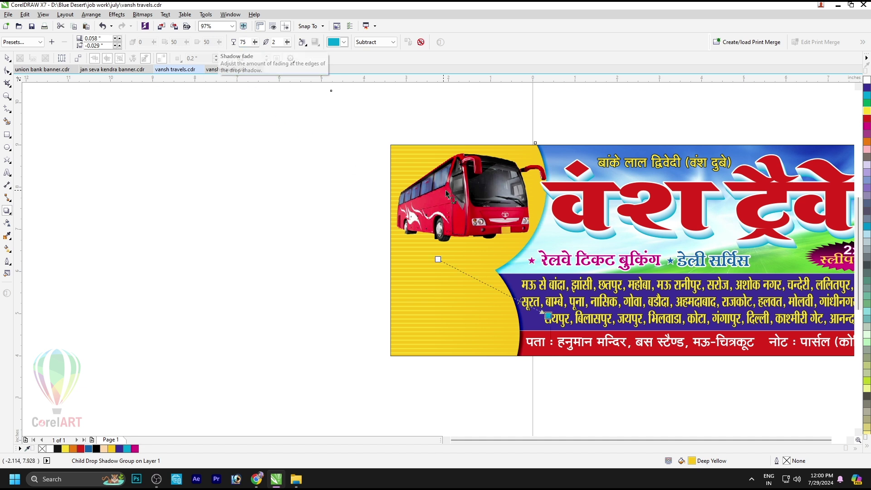
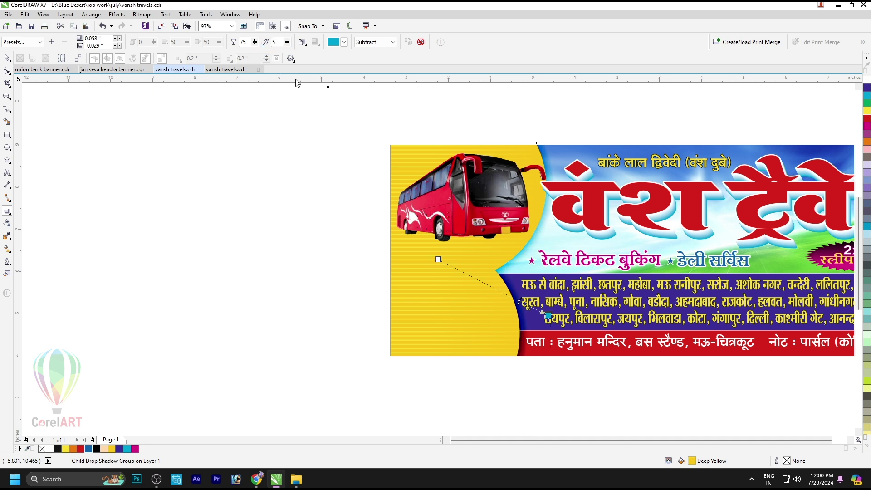
- Fill the left panel with a vertical dark-blue-to-white fountain fill
{"action": "key", "text": "space"}
{"action": "left_click", "coordinate": [325, 257]}
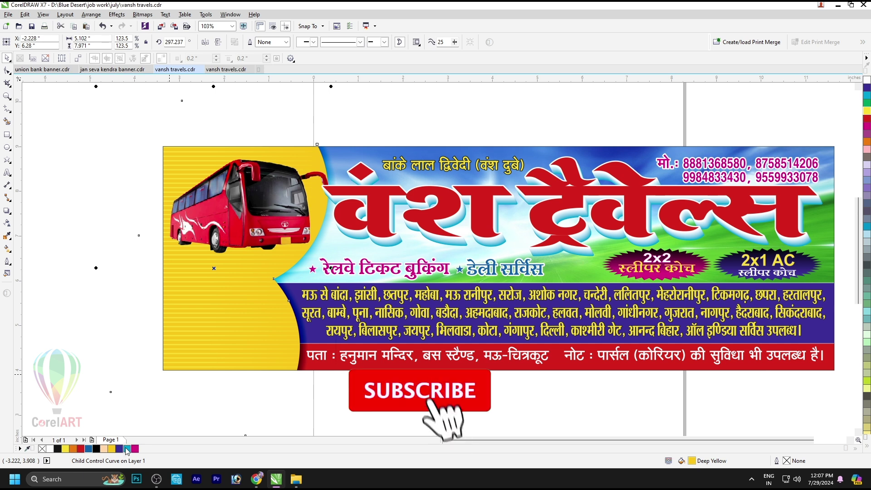
{"action": "left_click", "coordinate": [127, 449]}
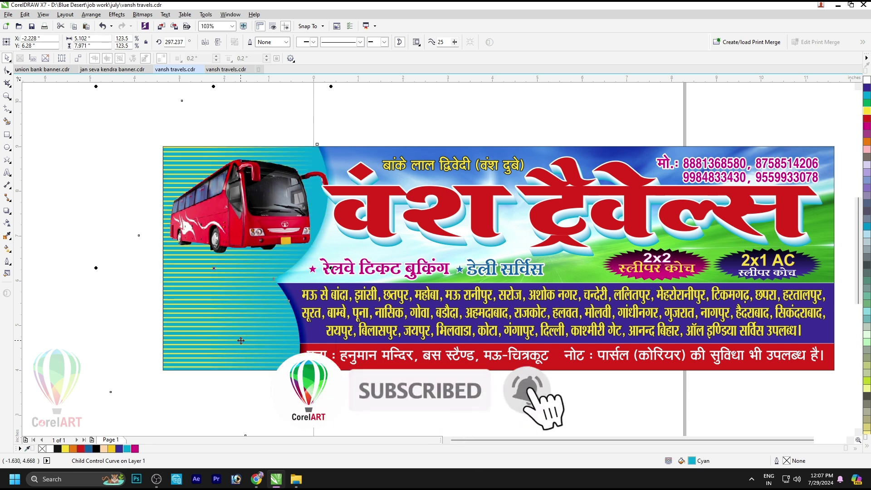
{"action": "key", "text": "g"}
{"action": "left_click_drag", "start_coordinate": [243, 346], "coordinate": [250, 171]}
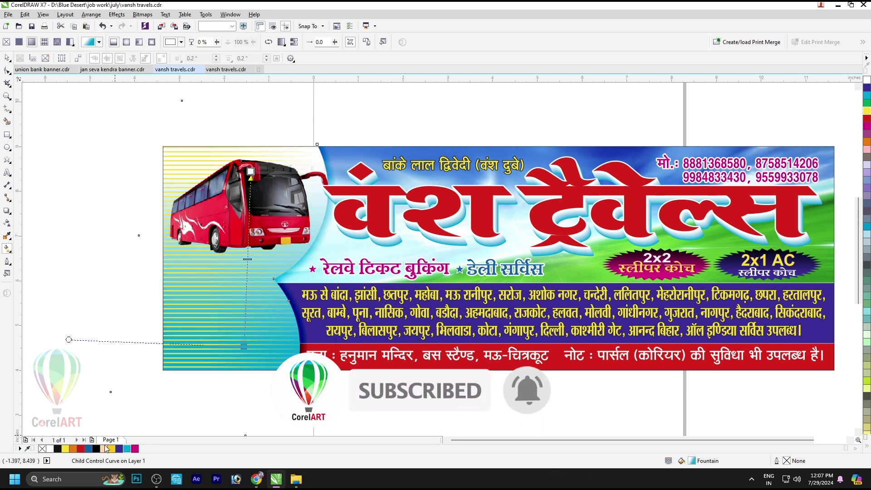
{"action": "left_click", "coordinate": [119, 448]}
{"action": "key", "text": "space"}
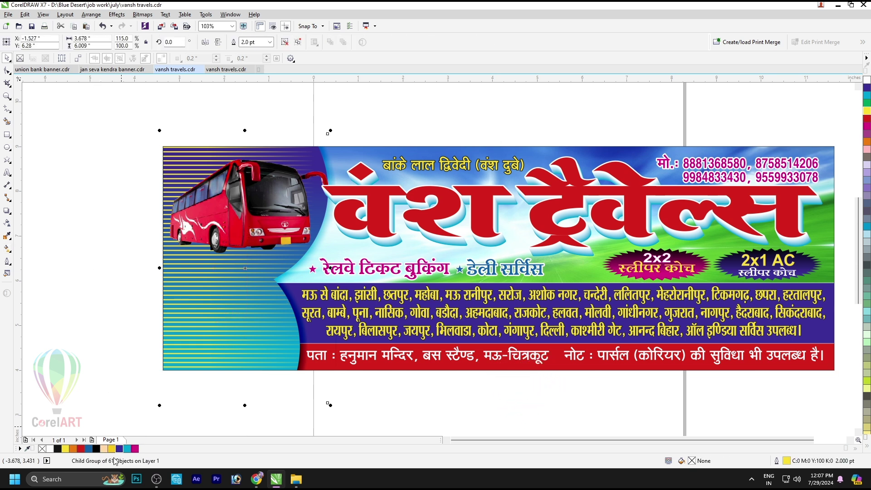
- Turn the yellow stripes cyan and shorten the stripe group at top and bottom
{"action": "right_click", "coordinate": [128, 449]}
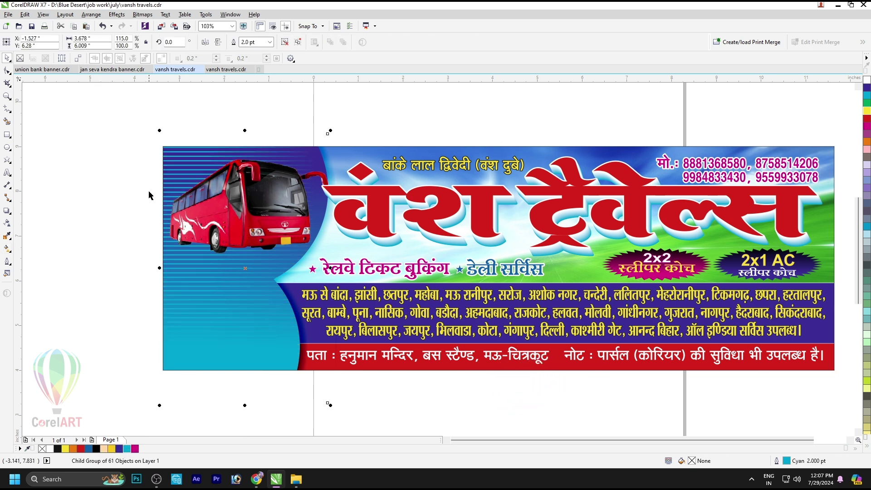
{"action": "left_click_drag", "start_coordinate": [245, 130], "coordinate": [257, 144]}
{"action": "left_click_drag", "start_coordinate": [245, 393], "coordinate": [248, 325]}
- Give the background behind the bus a radial navy fountain fill spread across the panel
{"action": "left_click", "coordinate": [249, 325]}
{"action": "left_click", "coordinate": [249, 325], "text": "ctrl"}
{"action": "key", "text": "g"}
{"action": "left_click", "coordinate": [127, 42]}
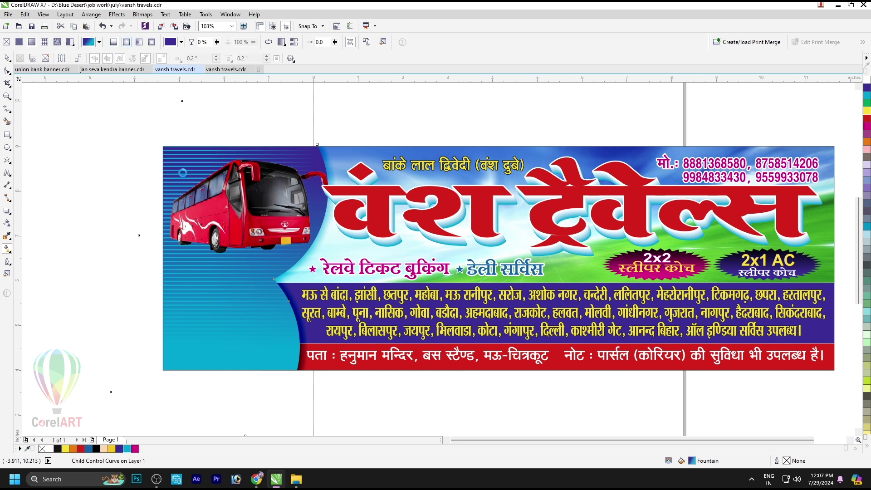
{"action": "left_click", "coordinate": [243, 249], "text": "shift"}
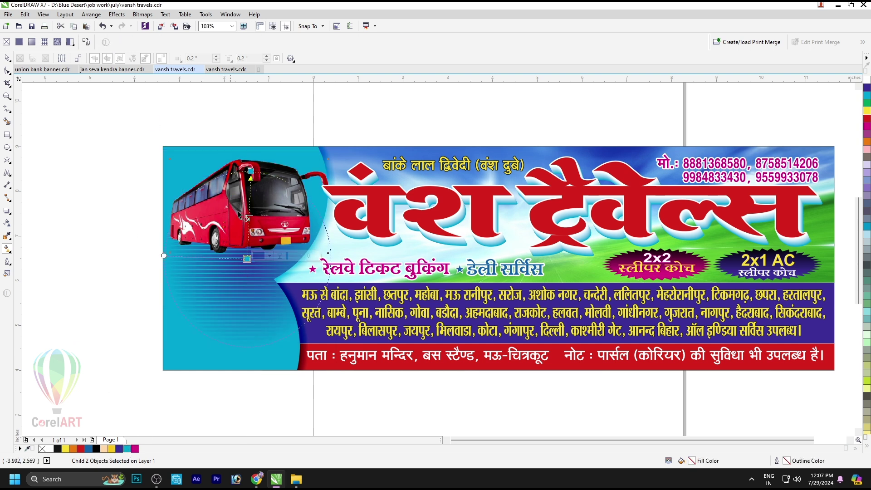
{"action": "left_click", "coordinate": [250, 171]}
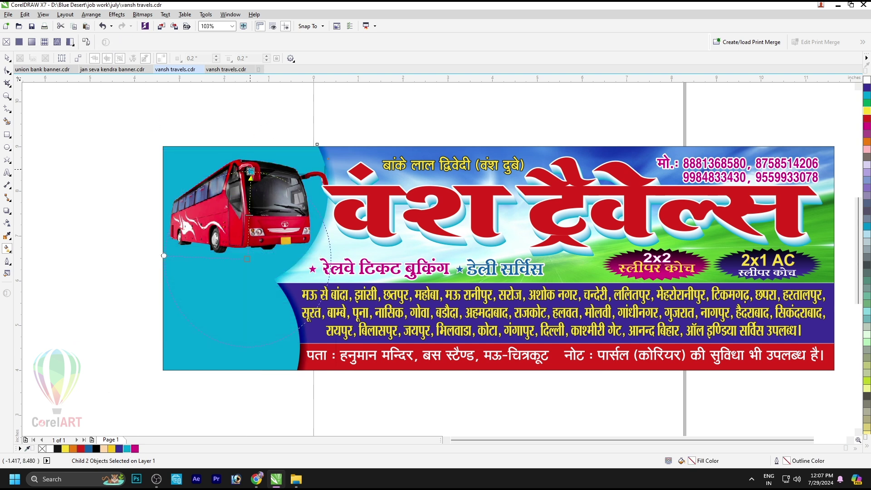
{"action": "left_click", "coordinate": [118, 450]}
{"action": "left_click_drag", "start_coordinate": [250, 171], "coordinate": [271, 81]}
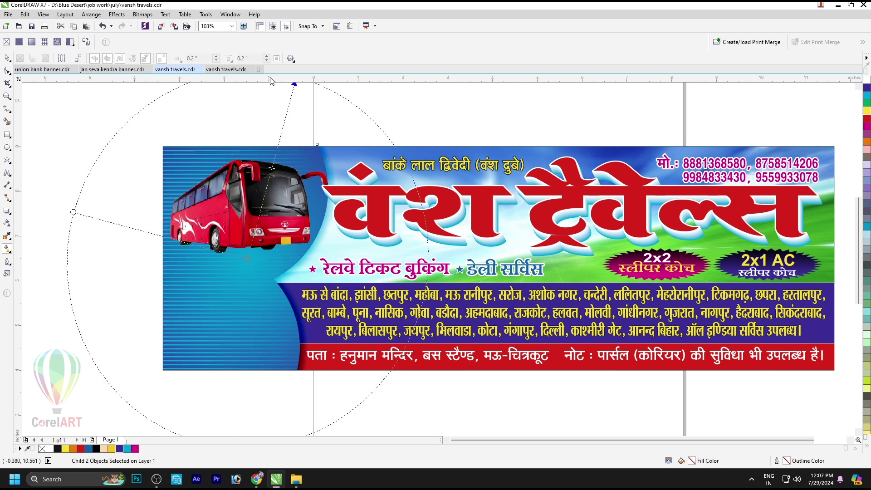
{"action": "key", "text": "space"}
{"action": "key", "text": "Escape"}
- Make the curved panel edge's outline white and widen it from 2 pt to 3 pt
{"action": "left_click", "coordinate": [270, 248], "text": "ctrl"}
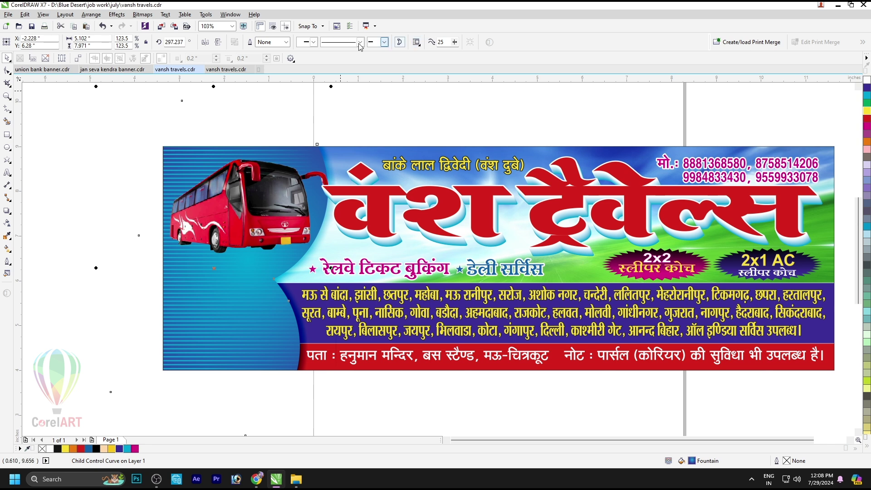
{"action": "double_click", "coordinate": [274, 45]}
{"action": "type", "text": "2"}
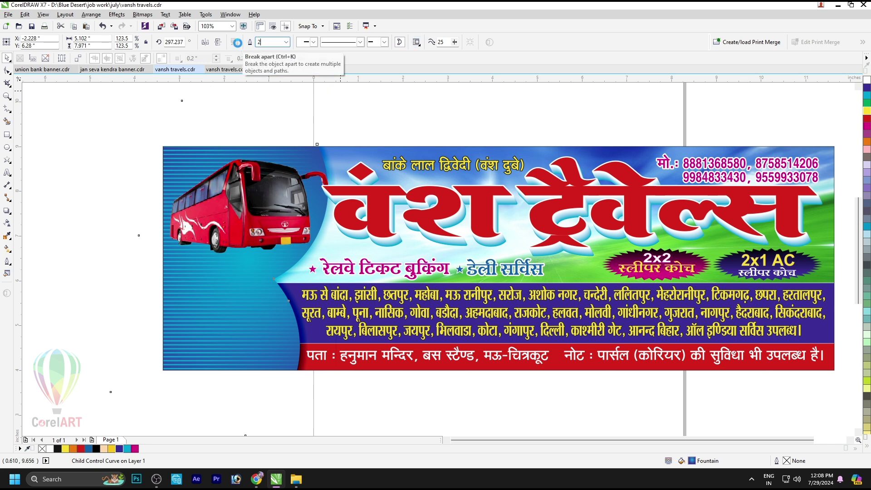
{"action": "key", "text": "Return"}
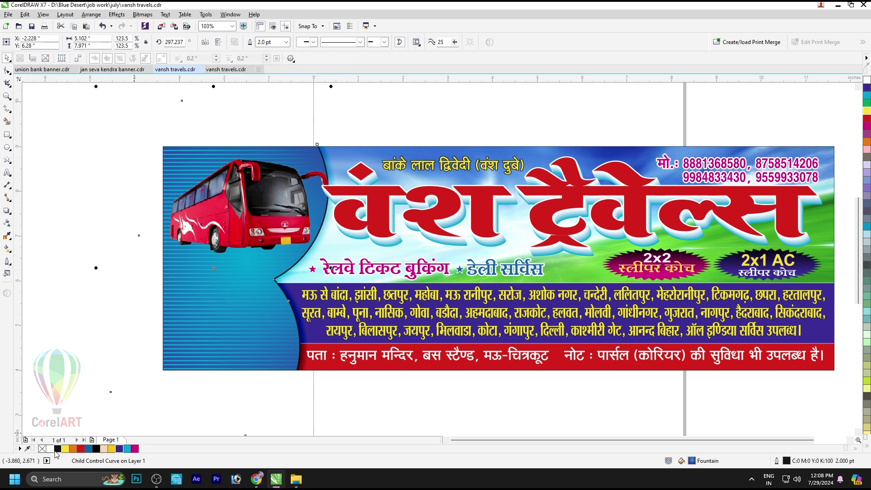
{"action": "right_click", "coordinate": [64, 450]}
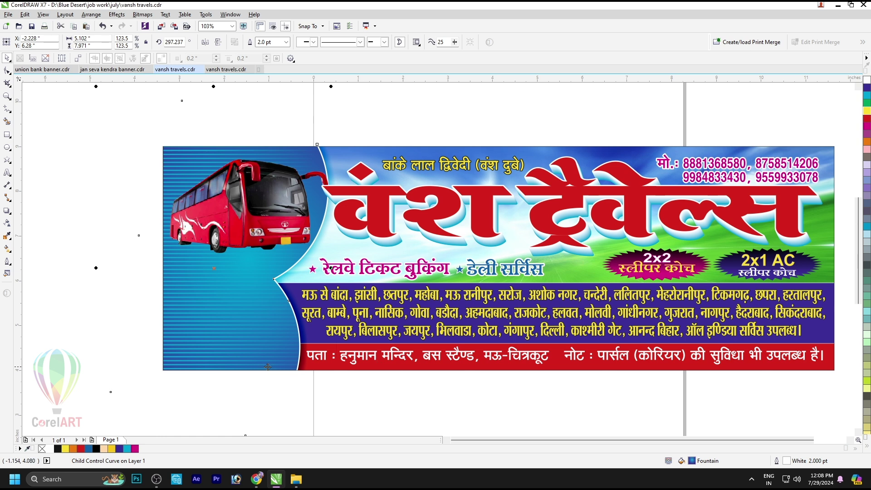
{"action": "double_click", "coordinate": [268, 42]}
{"action": "type", "text": "3"}
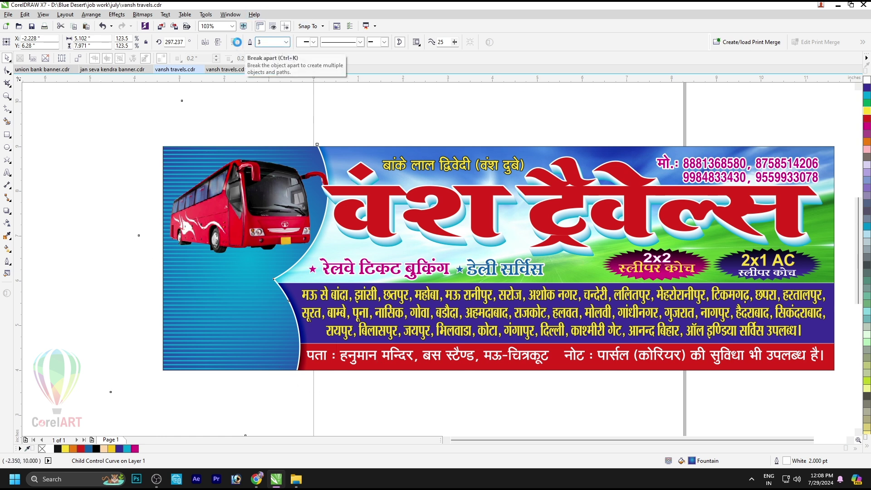
{"action": "key", "text": "Return"}
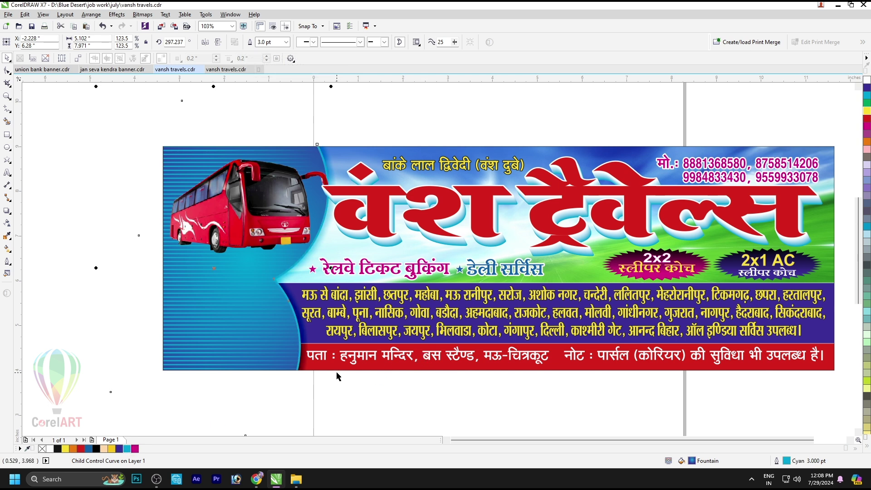
{"action": "left_click", "coordinate": [268, 191]}
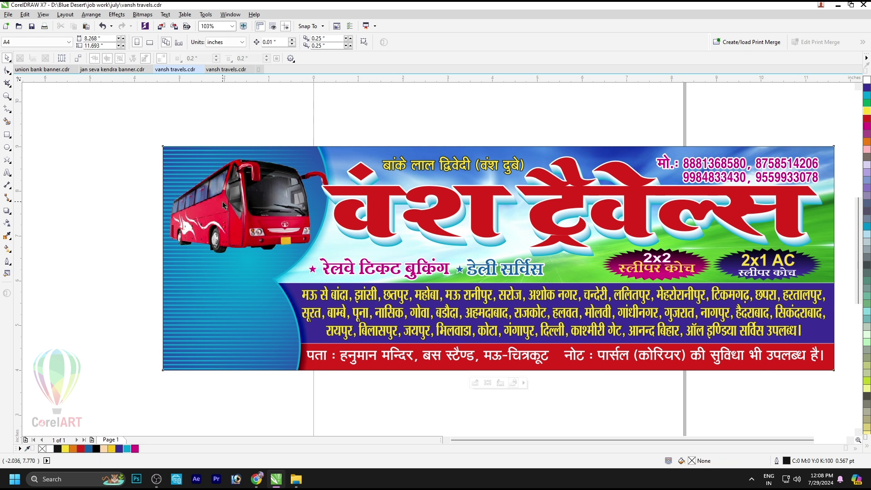
- Import the train picture, position it lower-left, and PowerClip it into the banner frame
{"action": "left_click", "coordinate": [244, 205], "text": "ctrl"}
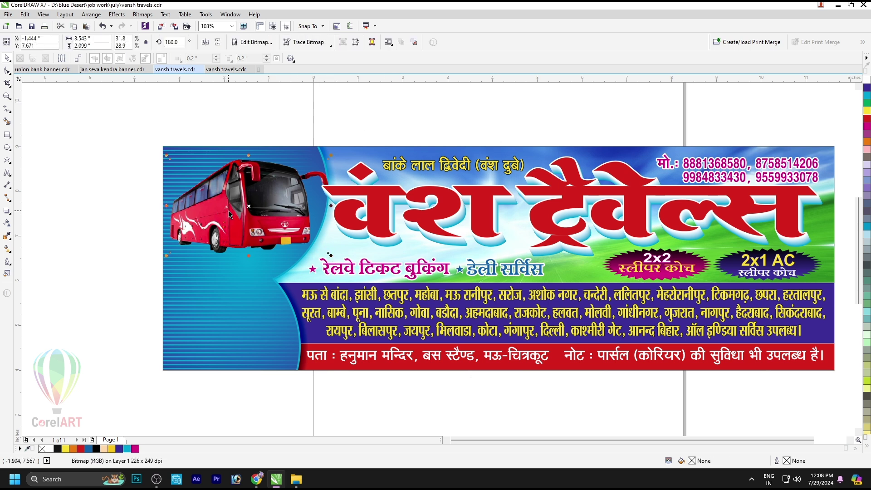
{"action": "left_click", "coordinate": [113, 255]}
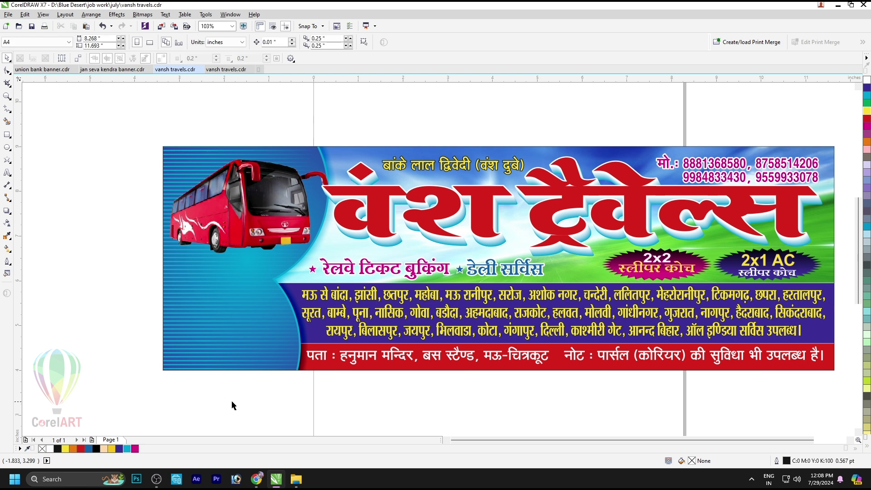
{"action": "key", "text": "ctrl+i"}
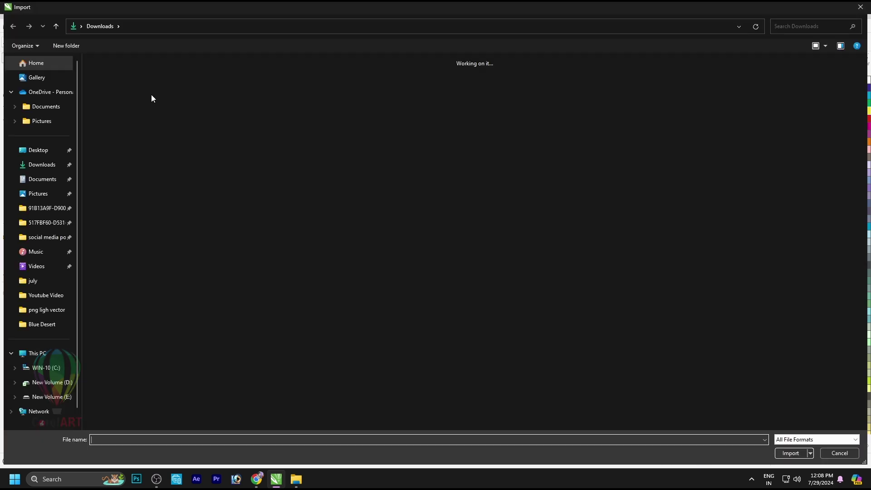
{"action": "double_click", "coordinate": [128, 119]}
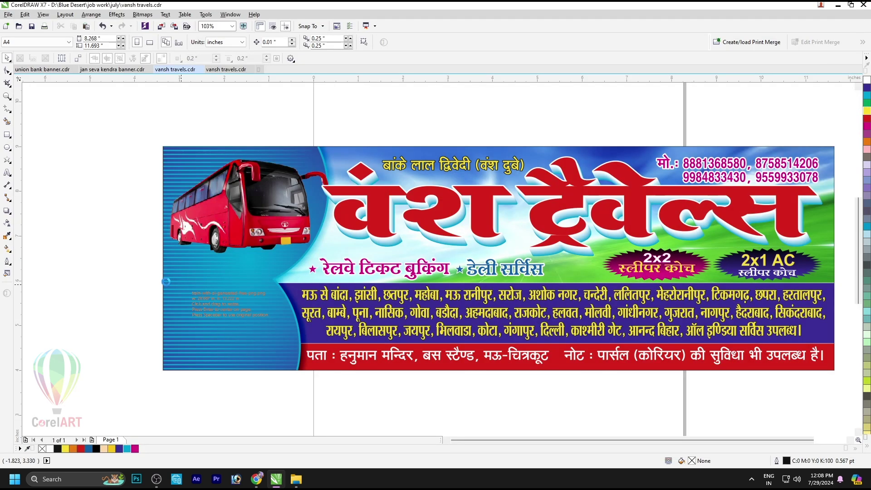
{"action": "left_click", "coordinate": [258, 320]}
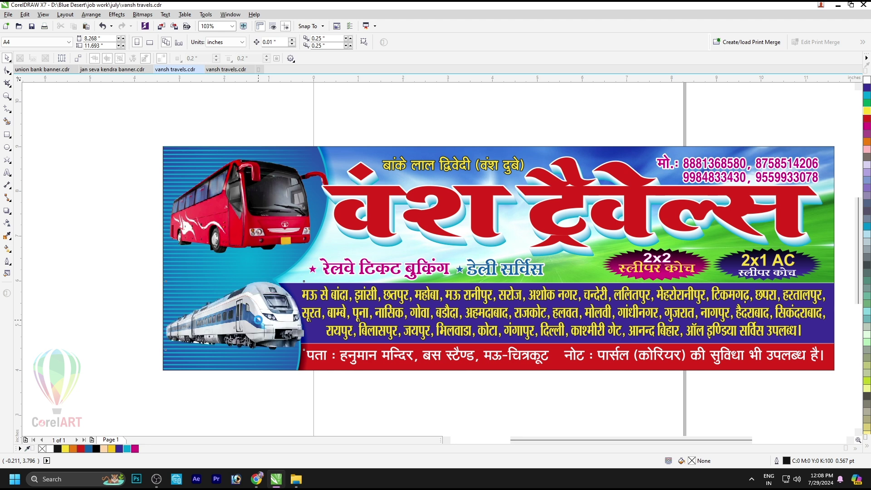
{"action": "mouse_move", "coordinate": [313, 283]}
{"action": "left_mouse_down"}
{"action": "mouse_move", "coordinate": [272, 298]}
{"action": "mouse_move", "coordinate": [298, 279]}
{"action": "left_mouse_up"}
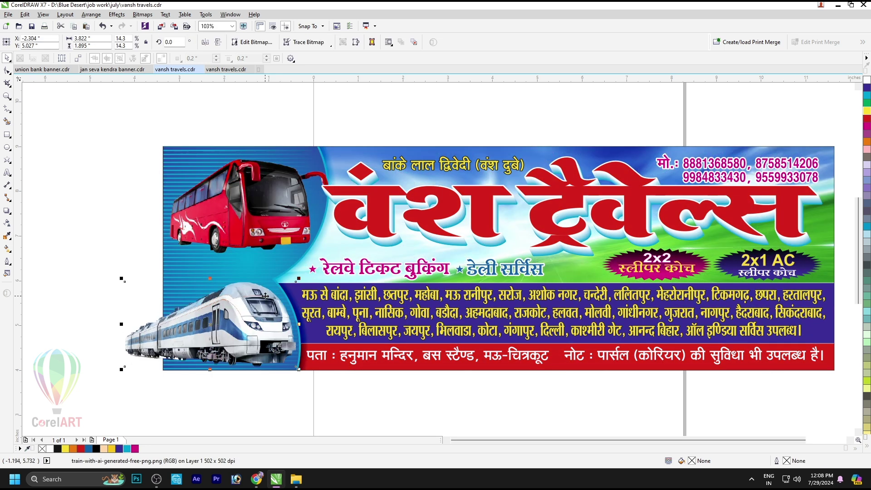
{"action": "left_click", "coordinate": [279, 271], "text": "ctrl"}
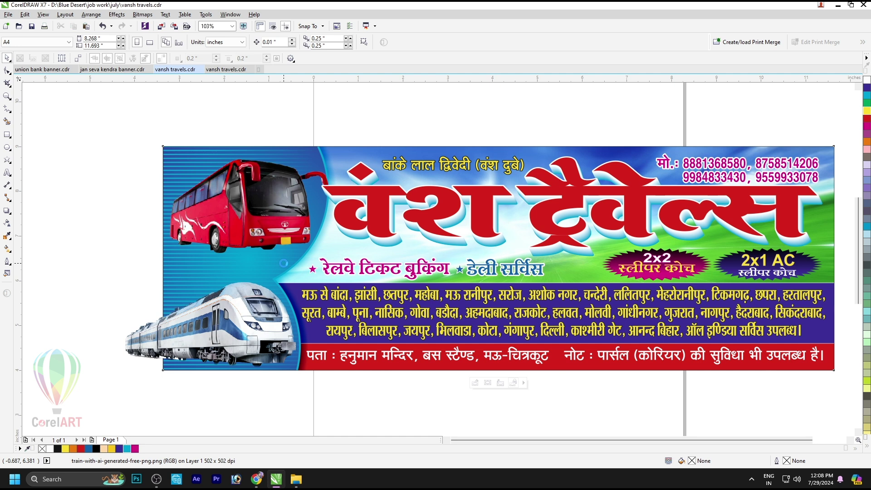
{"action": "left_click", "coordinate": [113, 263]}
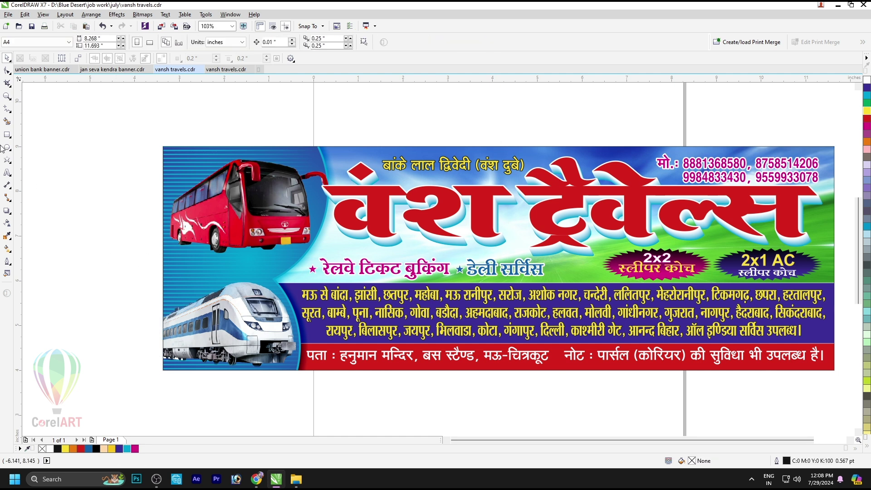
- Draw a curve across the blue area from the train side toward the bus
{"action": "left_click", "coordinate": [7, 109]}
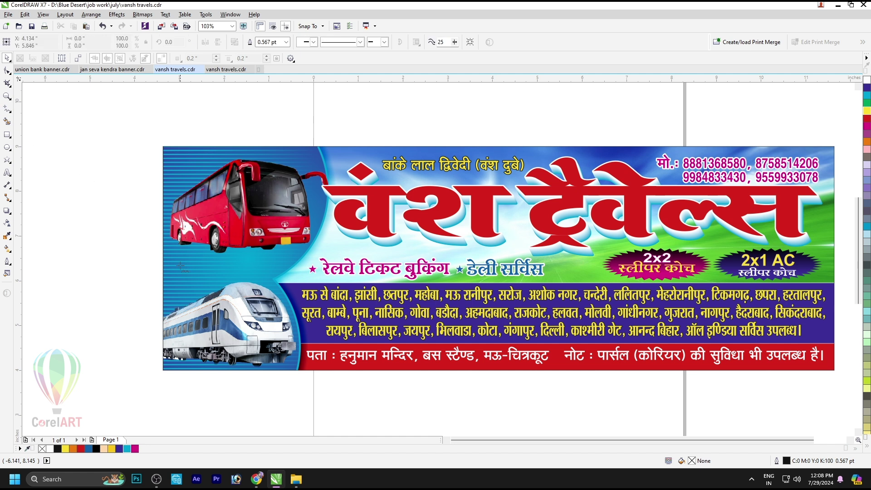
{"action": "left_click_drag", "start_coordinate": [191, 266], "coordinate": [241, 286]}
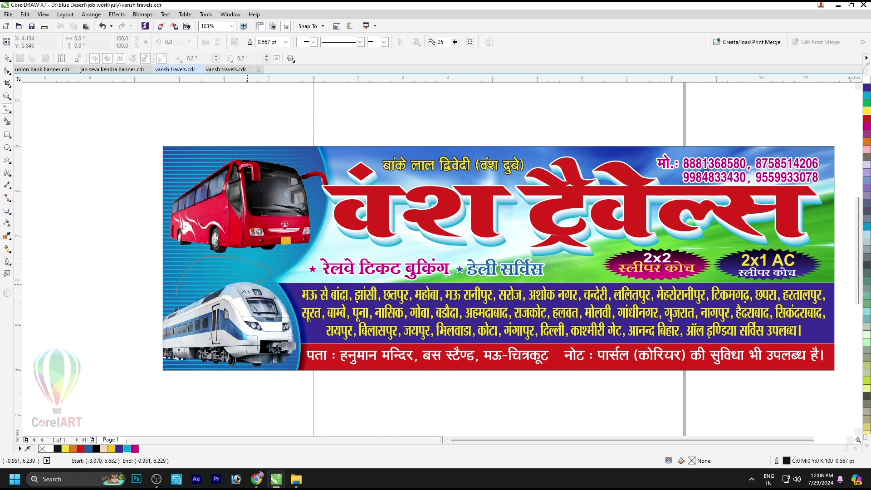
{"action": "key", "text": "ctrl+z"}
{"action": "left_click", "coordinate": [199, 278]}
{"action": "left_click", "coordinate": [333, 236]}
{"action": "key", "text": "space"}
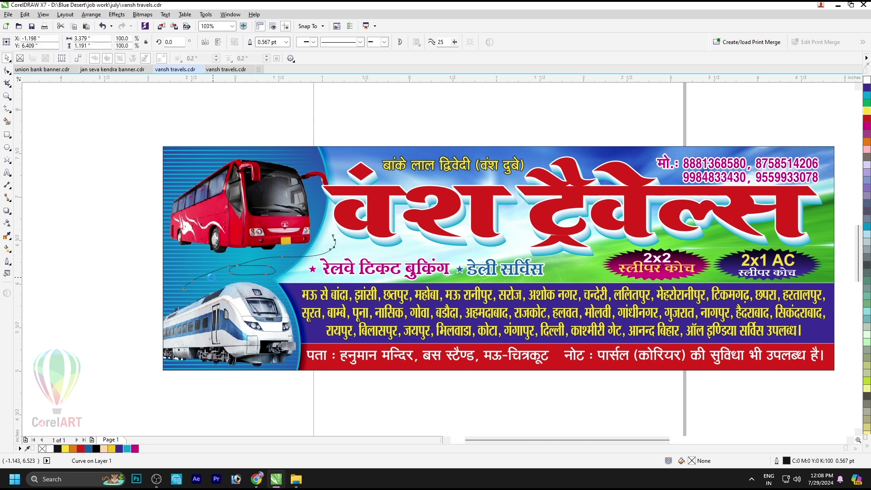
{"action": "scroll", "coordinate": [211, 277], "scroll_direction": "up", "scroll_amount": 2}
- Simplify the swirl by deleting extra nodes and making the loop node symmetrical
{"action": "key", "text": "F10"}
{"action": "left_click_drag", "start_coordinate": [186, 225], "coordinate": [254, 260]}
{"action": "key", "text": "Delete"}
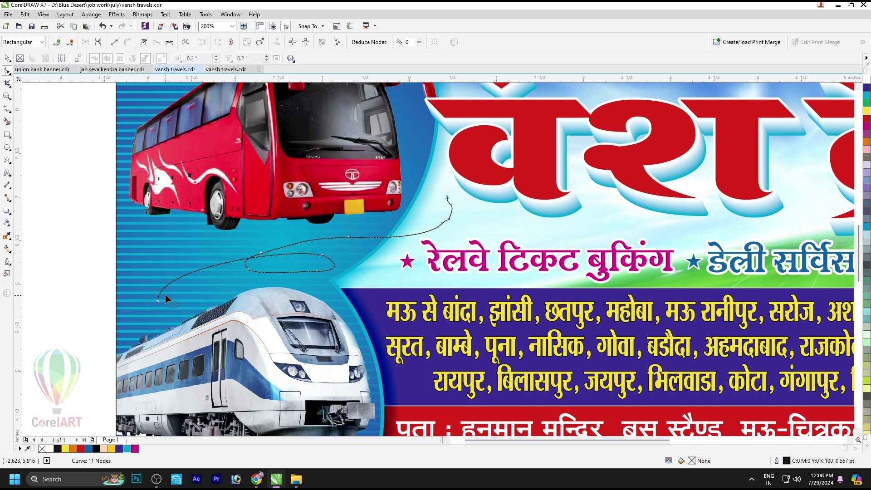
{"action": "key", "text": "Delete"}
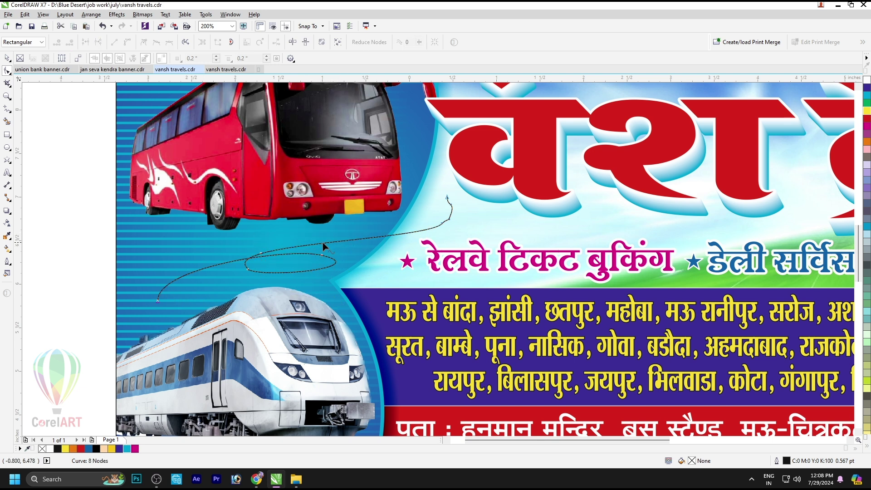
{"action": "mouse_move", "coordinate": [322, 243]}
{"action": "left_mouse_down"}
{"action": "mouse_move", "coordinate": [320, 229]}
{"action": "mouse_move", "coordinate": [244, 274]}
{"action": "left_mouse_up"}
{"action": "key", "text": "ctrl+z"}
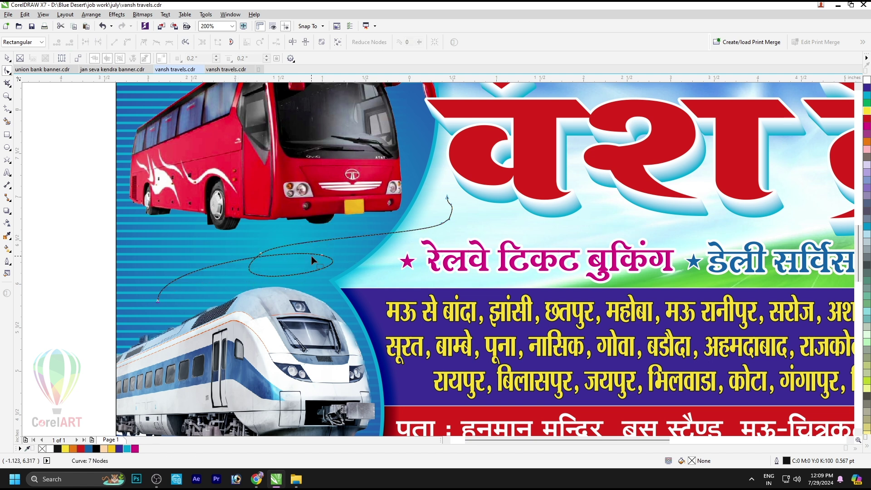
{"action": "left_click", "coordinate": [261, 254]}
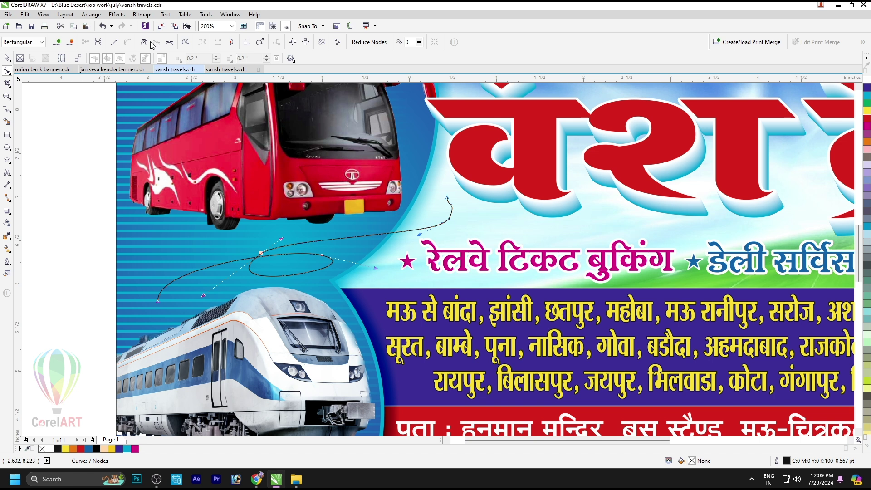
{"action": "left_click", "coordinate": [171, 42]}
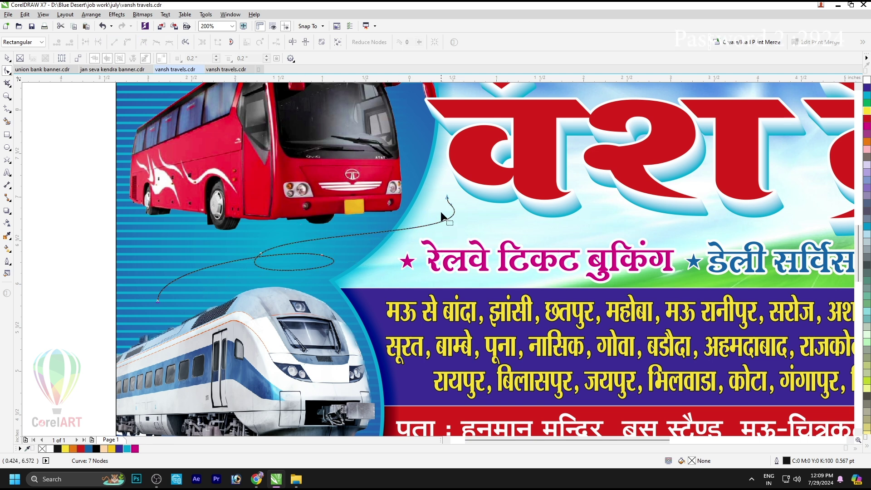
{"action": "left_click_drag", "start_coordinate": [441, 209], "coordinate": [458, 203]}
{"action": "key", "text": "Delete"}
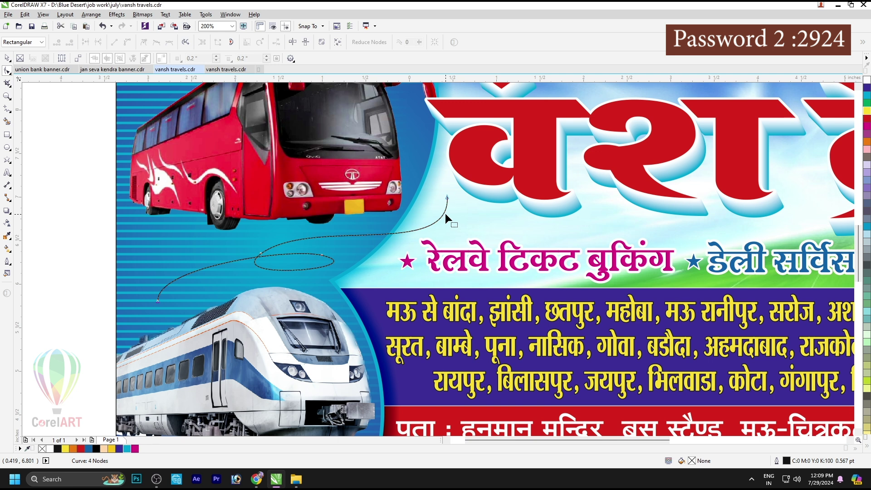
- Stretch the swirl path taller, make it slightly narrower, and nudge it down
{"action": "key", "text": "space"}
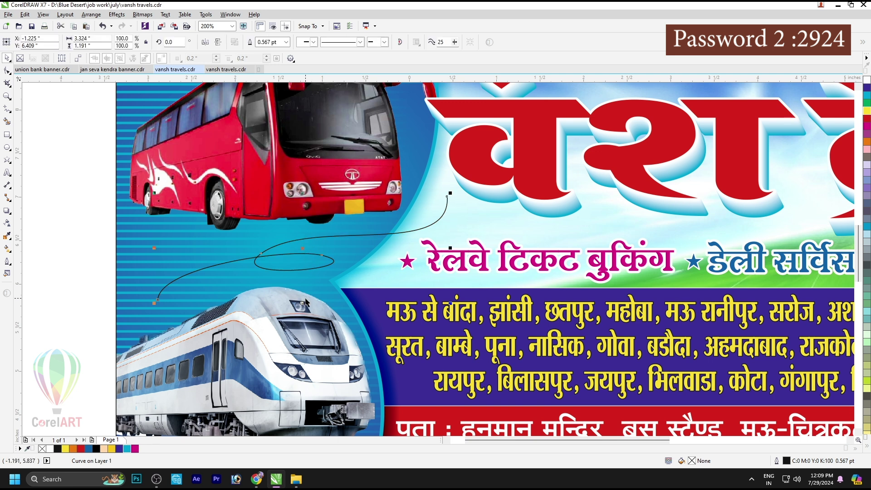
{"action": "left_click_drag", "start_coordinate": [303, 303], "coordinate": [303, 317]}
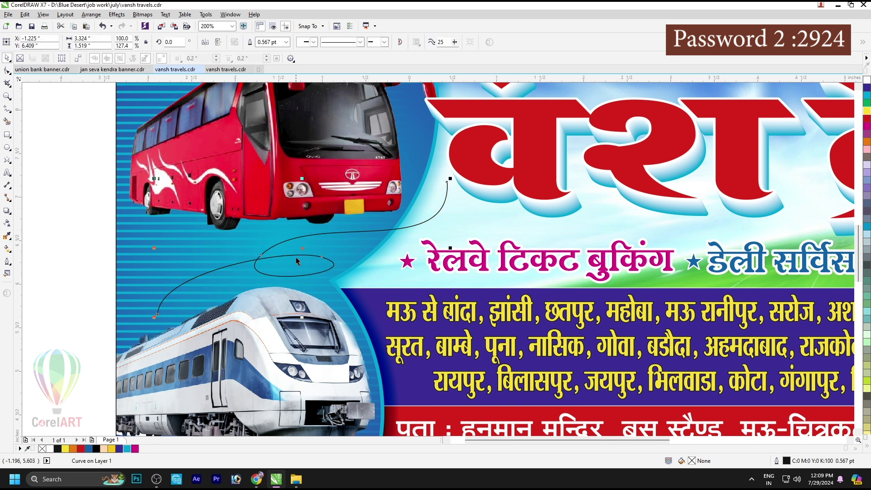
{"action": "left_click_drag", "start_coordinate": [453, 255], "coordinate": [436, 255]}
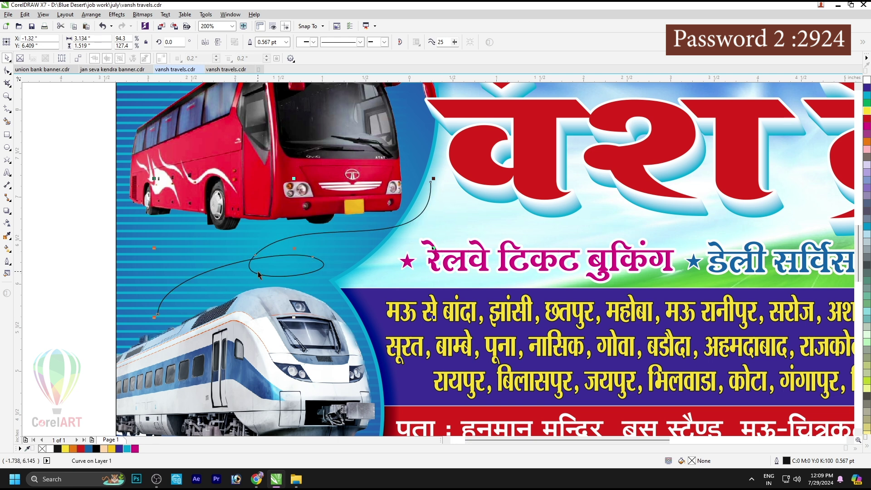
{"action": "left_click_drag", "start_coordinate": [259, 275], "coordinate": [259, 278]}
- Give the swirl path a white 2 pt outline
{"action": "triple_click", "coordinate": [279, 42]}
{"action": "type", "text": "2"}
{"action": "key", "text": "Return"}
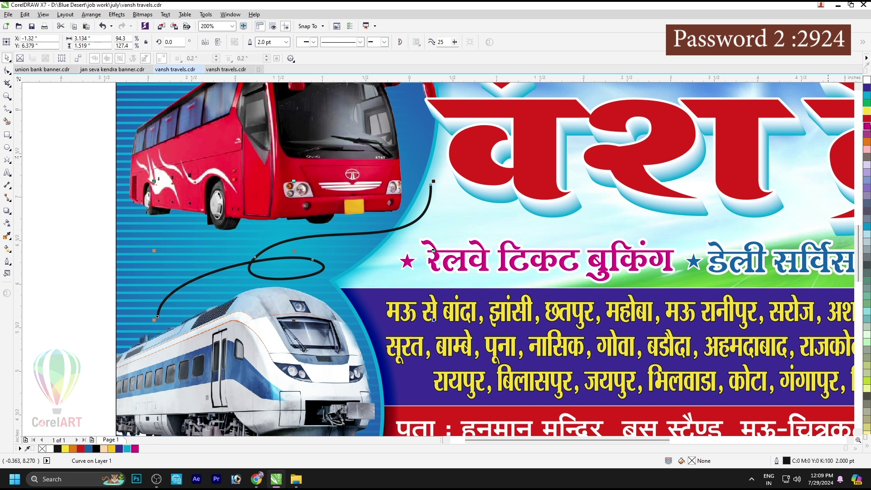
{"action": "right_click", "coordinate": [868, 82]}
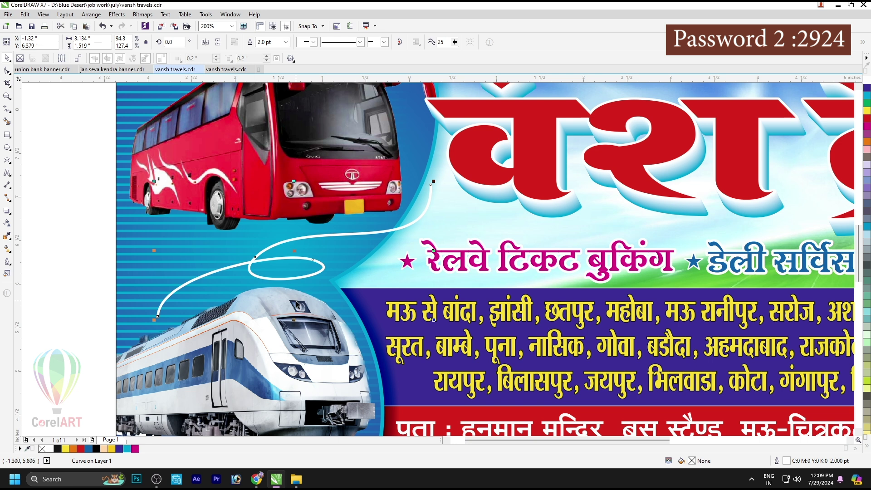
- Extend the path's lower end toward the train and add a start arrowhead
{"action": "left_click_drag", "start_coordinate": [296, 320], "coordinate": [344, 247]}
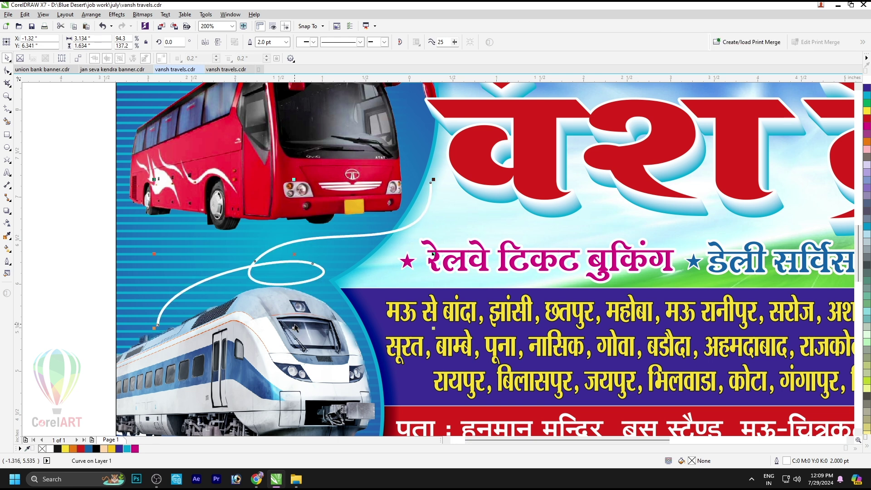
{"action": "left_click", "coordinate": [313, 42]}
{"action": "left_click", "coordinate": [313, 89]}
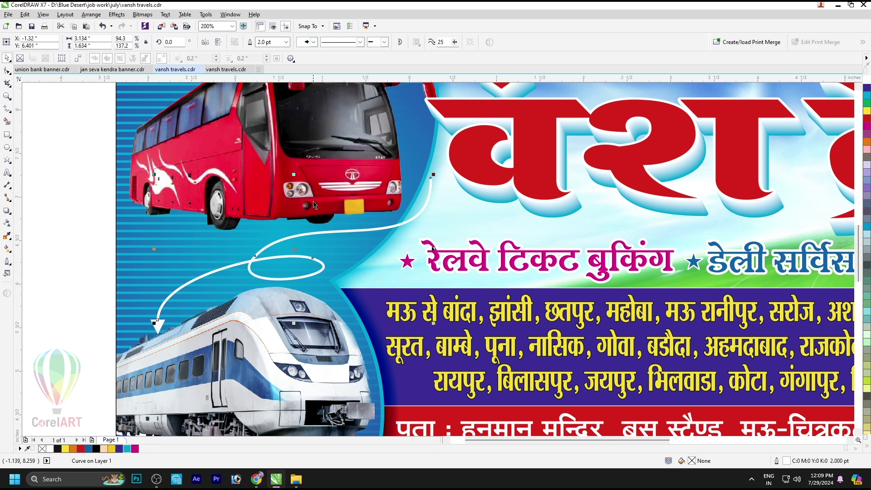
- Add a Flat Bottom Right drop shadow close under the swirl with Subtract blending
{"action": "left_click", "coordinate": [7, 212]}
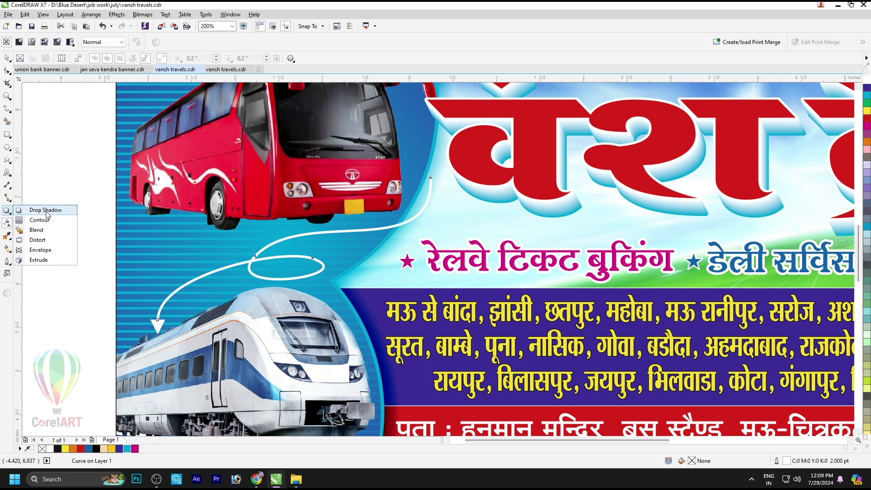
{"action": "left_click", "coordinate": [45, 210]}
{"action": "left_click", "coordinate": [22, 42]}
{"action": "left_click", "coordinate": [23, 58]}
{"action": "left_click_drag", "start_coordinate": [440, 392], "coordinate": [337, 337]}
{"action": "left_click", "coordinate": [375, 41]}
{"action": "left_click", "coordinate": [371, 64]}
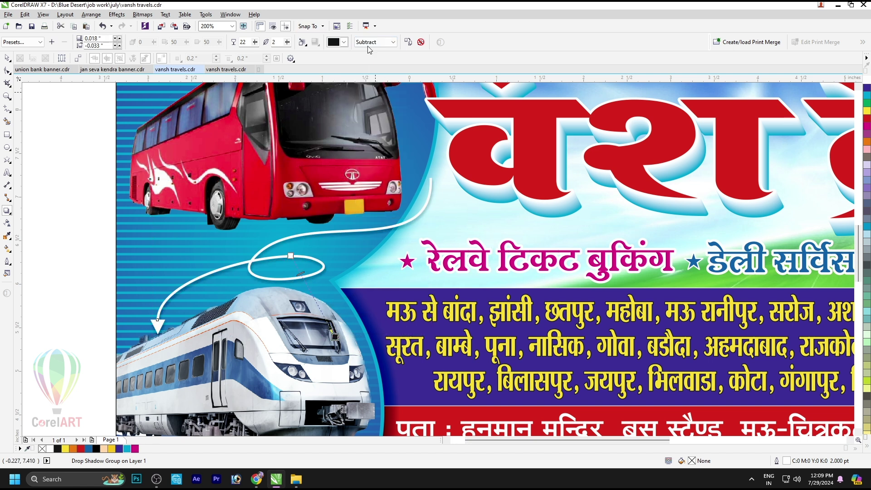
{"action": "left_click", "coordinate": [7, 58]}
{"action": "key", "text": "Escape"}
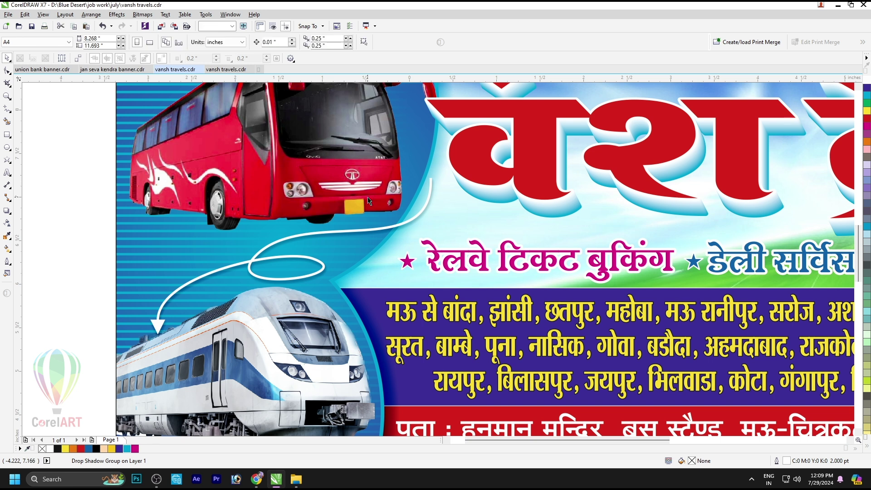
- Draw a small circle at the swirl's upper end with white fill and cyan outline
{"action": "left_click", "coordinate": [411, 159]}
{"action": "key", "text": "F7"}
{"action": "left_click_drag", "start_coordinate": [410, 164], "coordinate": [443, 199]}
{"action": "key", "text": "space"}
{"action": "left_click", "coordinate": [867, 94]}
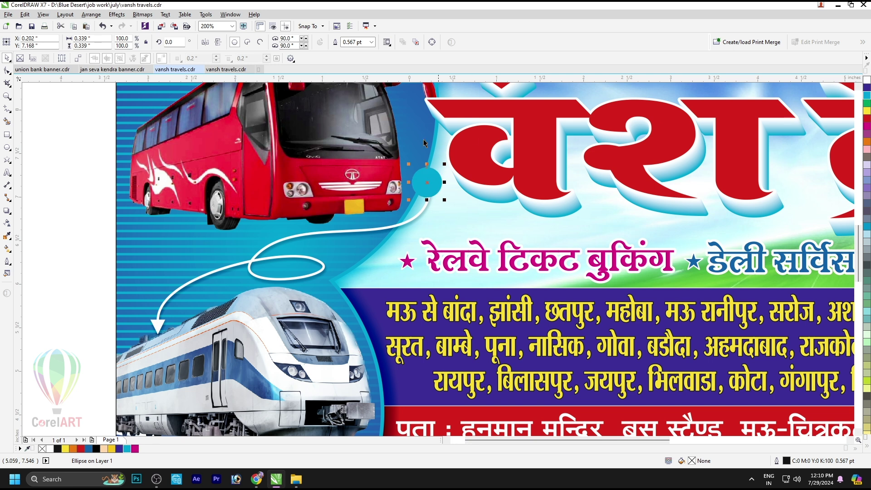
{"action": "right_click", "coordinate": [867, 94]}
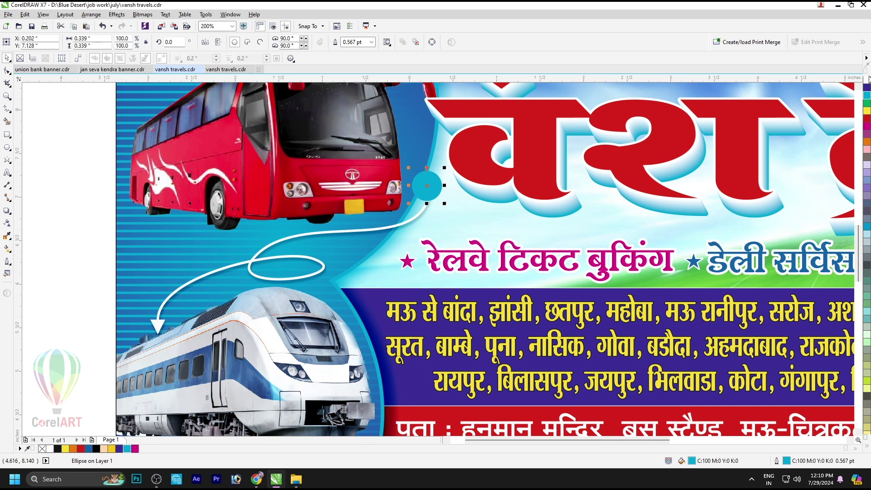
{"action": "left_click", "coordinate": [867, 85]}
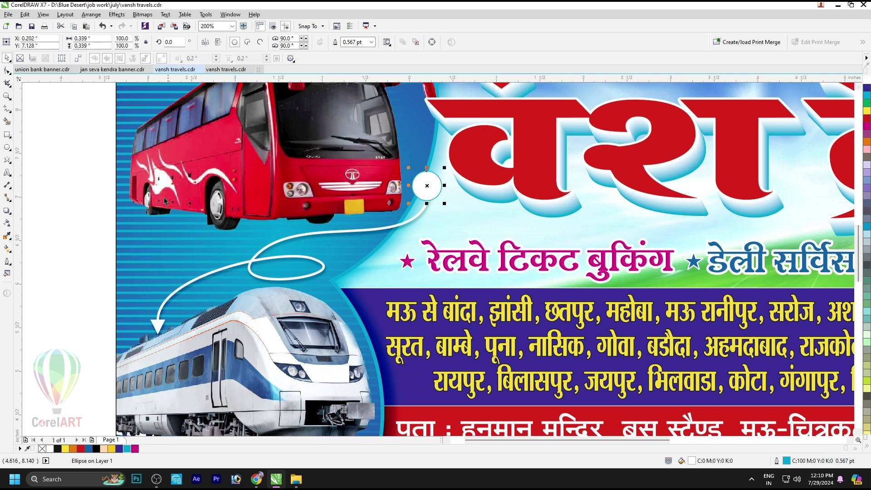
{"action": "left_click", "coordinate": [69, 253]}
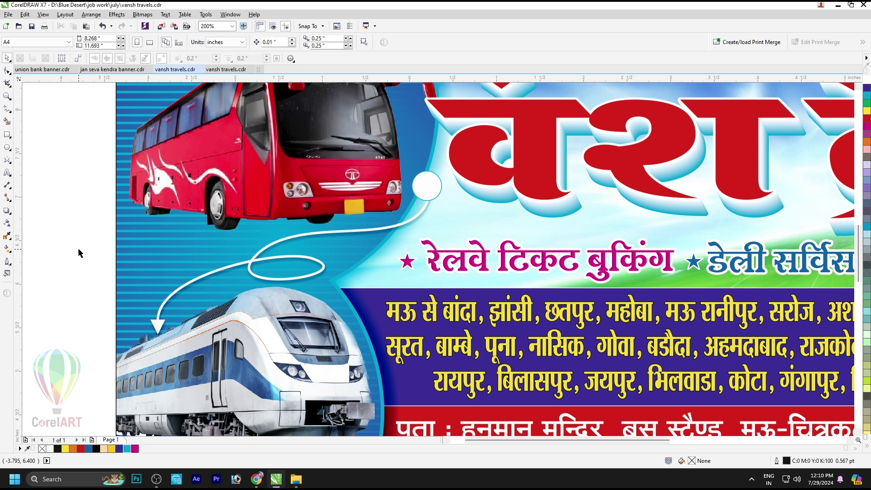
{"action": "key", "text": "ctrl+i"}
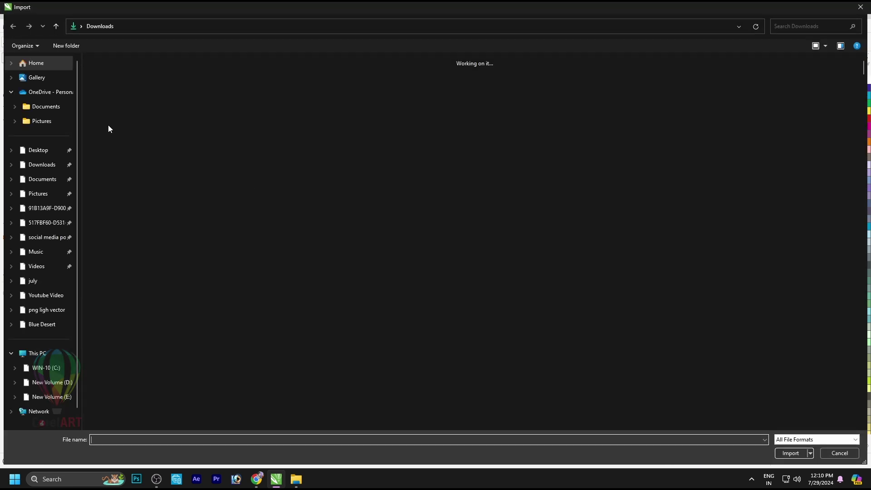
- Import Airplane_PNG_Clipart onto the small circle and scale it to about 170%
{"action": "double_click", "coordinate": [281, 119]}
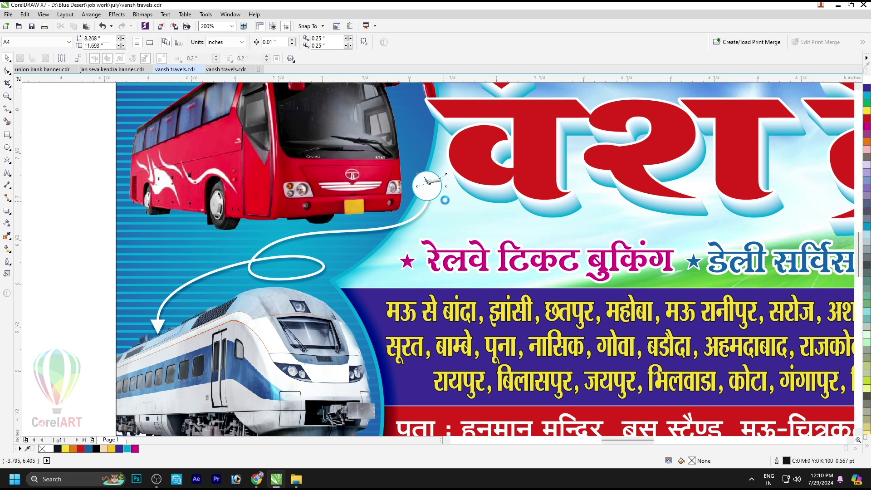
{"action": "left_click", "coordinate": [442, 207]}
{"action": "left_click_drag", "start_coordinate": [431, 184], "coordinate": [456, 171]}
{"action": "type", "text": "1.5"}
{"action": "key", "text": "Return"}
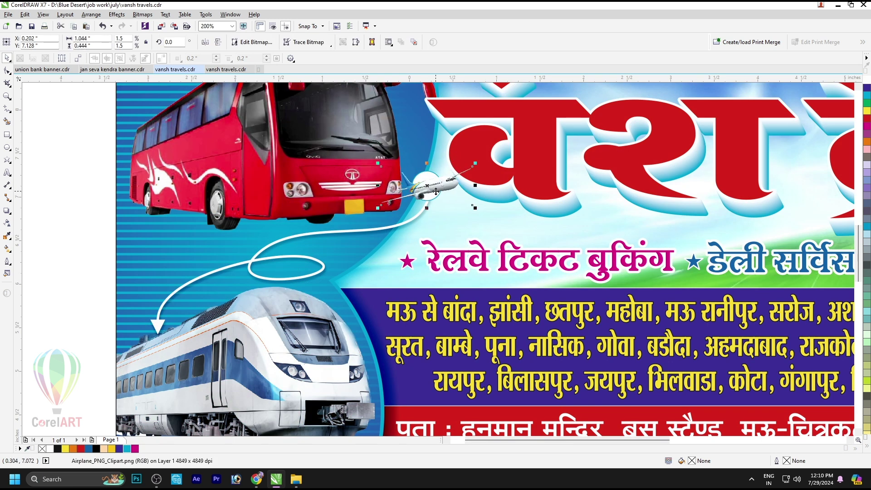
{"action": "left_click_drag", "start_coordinate": [476, 163], "coordinate": [480, 161]}
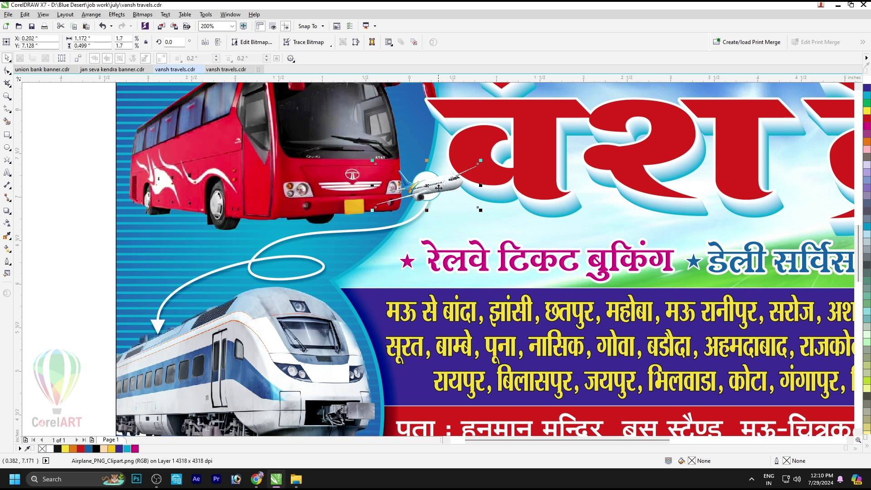
{"action": "left_click", "coordinate": [85, 252]}
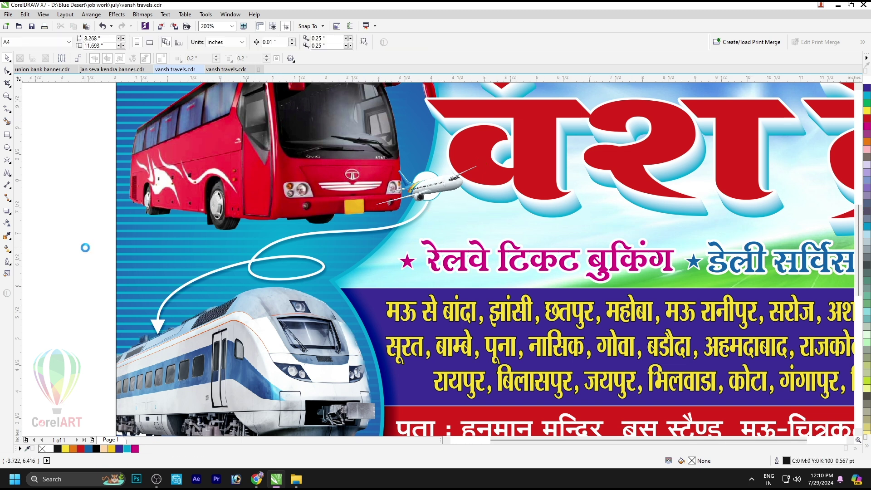
{"action": "key", "text": "F4"}
- Reshape the swirl curve by dragging its end down and deleting a loop node
{"action": "left_click", "coordinate": [215, 248]}
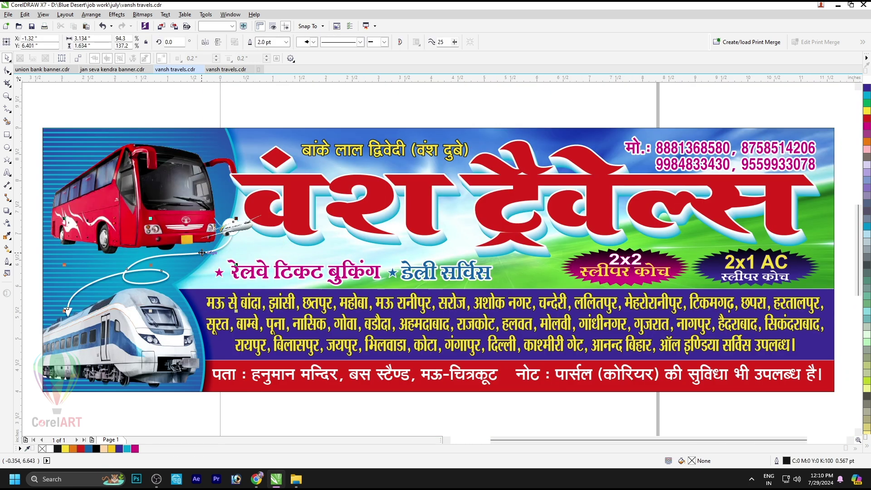
{"action": "key", "text": "F10"}
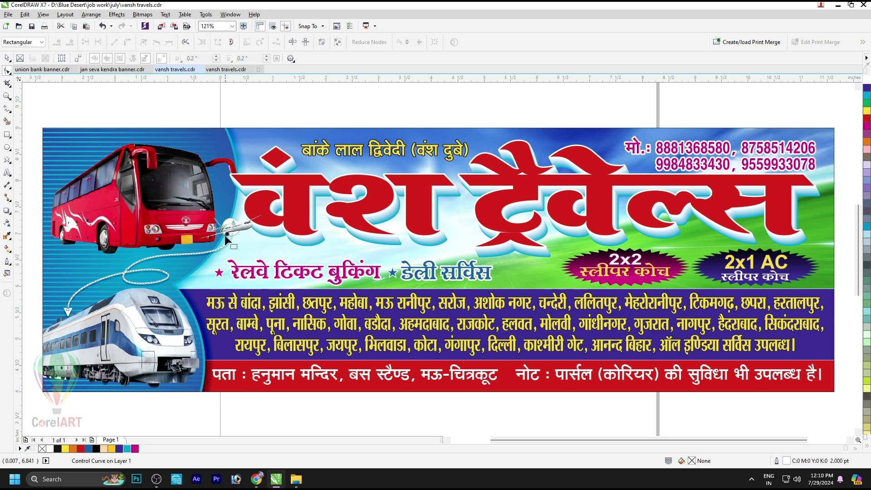
{"action": "left_click_drag", "start_coordinate": [234, 229], "coordinate": [213, 272]}
{"action": "left_click_drag", "start_coordinate": [214, 311], "coordinate": [185, 287]}
{"action": "key", "text": "Delete"}
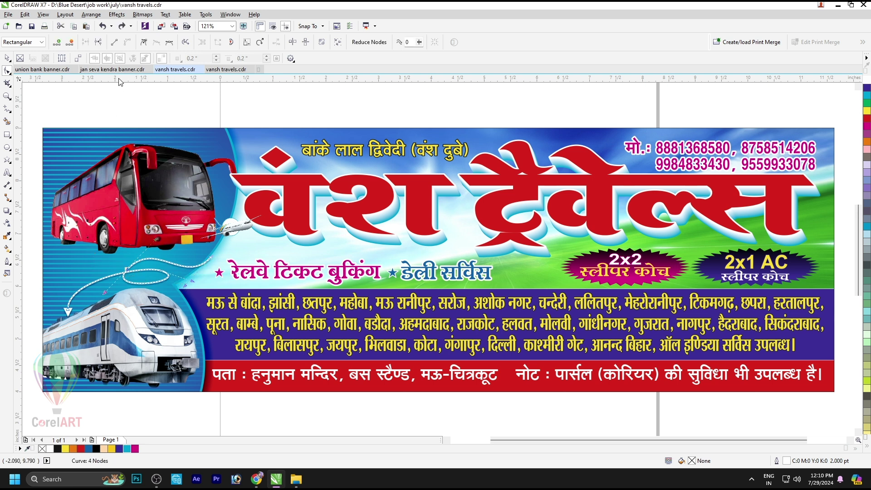
{"action": "left_click", "coordinate": [172, 42]}
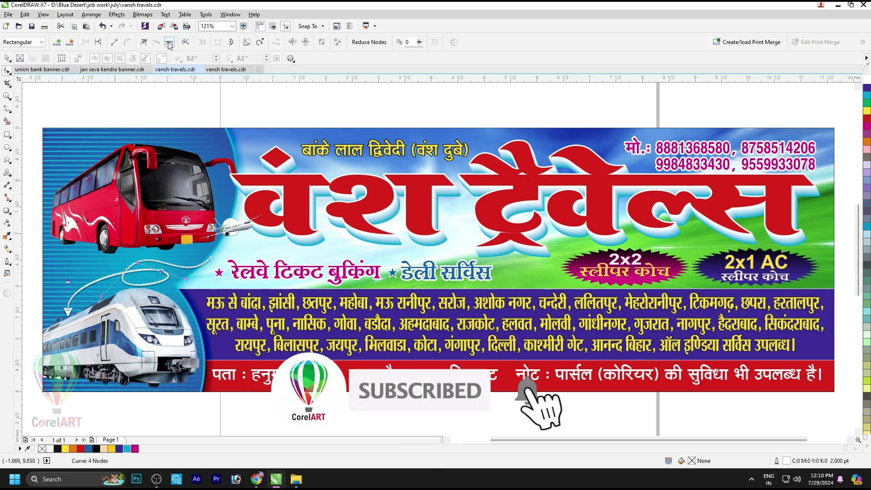
{"action": "key", "text": "space"}
- Move the airplane and its white circle down onto the curve's upper tip
{"action": "left_click", "coordinate": [240, 227]}
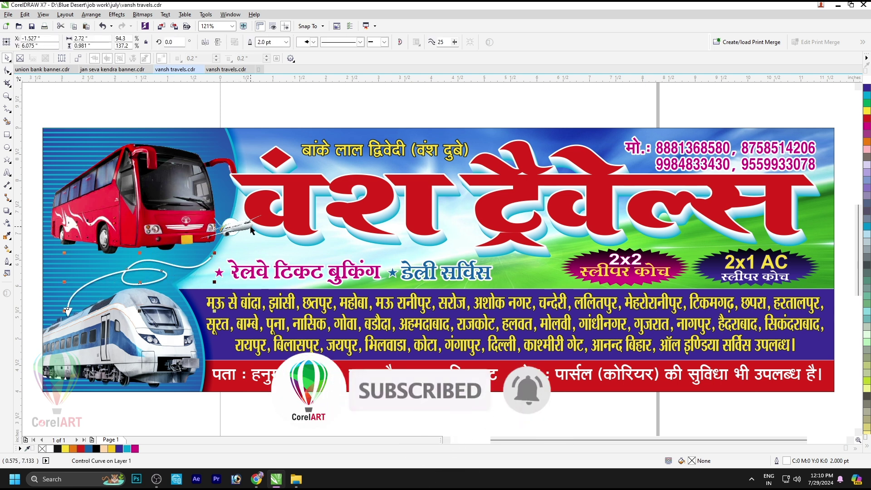
{"action": "left_click_drag", "start_coordinate": [239, 227], "coordinate": [207, 256]}
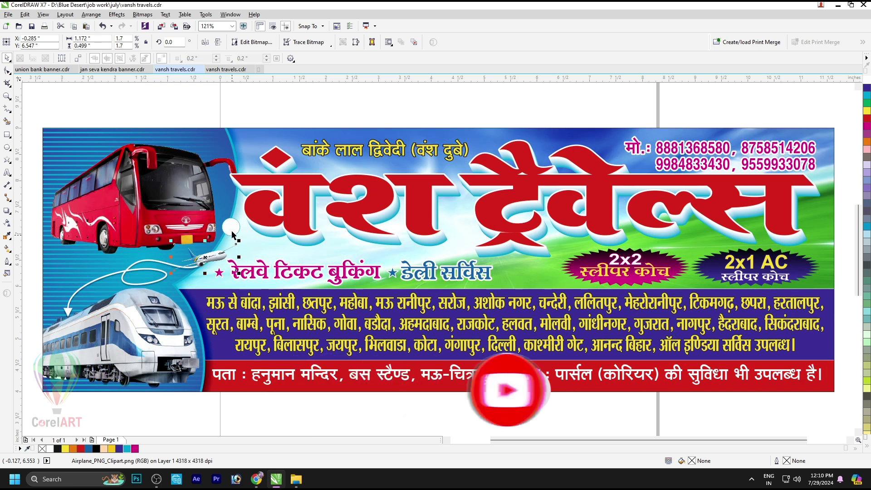
{"action": "left_click", "coordinate": [232, 225]}
{"action": "key", "text": "ctrl+r"}
{"action": "left_click", "coordinate": [224, 257]}
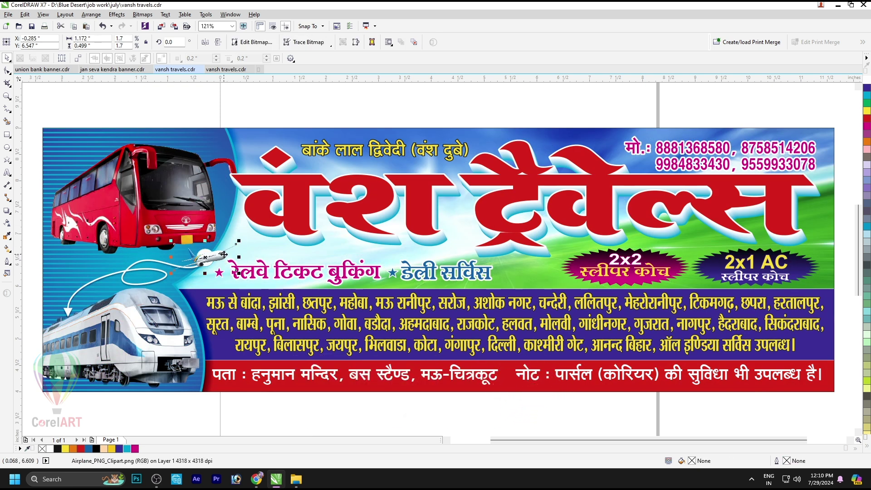
{"action": "scroll", "coordinate": [223, 253], "scroll_direction": "up", "scroll_amount": 6}
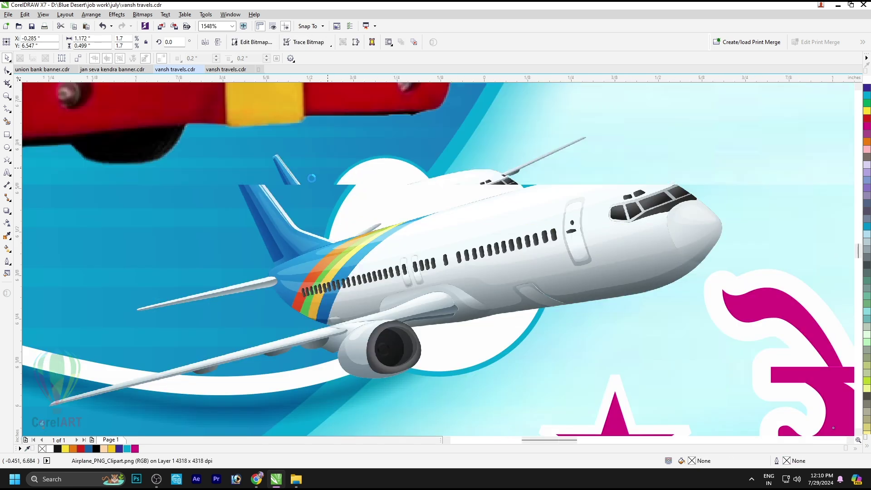
{"action": "left_click_drag", "start_coordinate": [382, 198], "coordinate": [376, 193]}
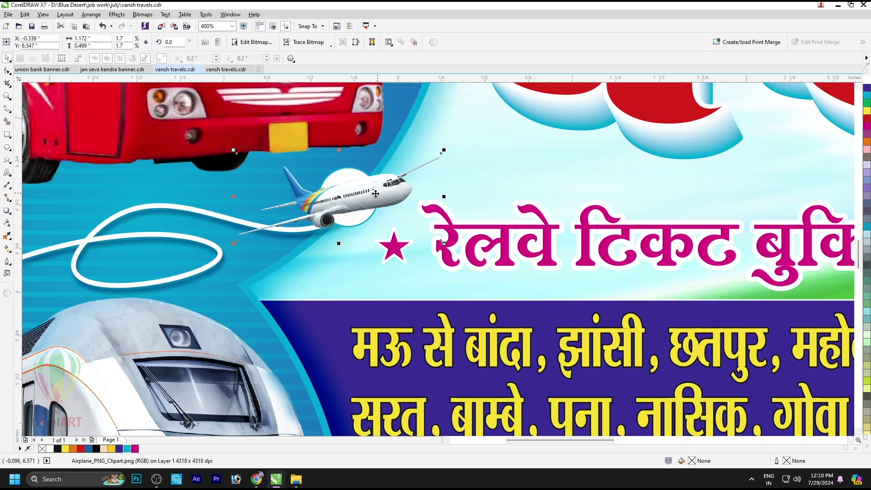
{"action": "scroll", "coordinate": [350, 166], "scroll_direction": "down", "scroll_amount": 3}
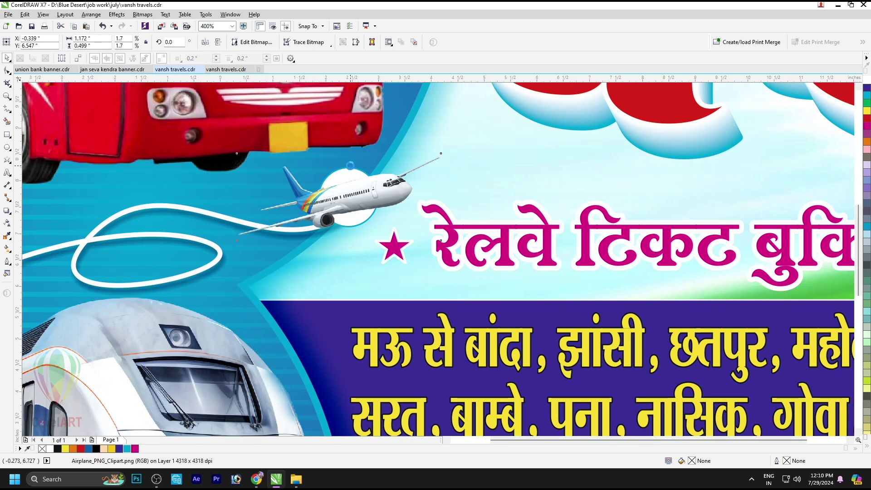
{"action": "key", "text": "Escape"}
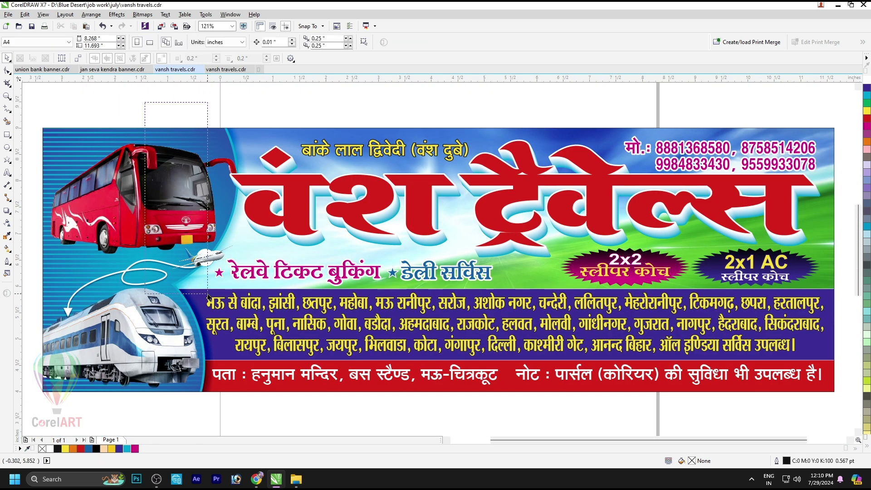
- Select the railway booking text line with its stars and shift it right
{"action": "key", "text": "Tab"}
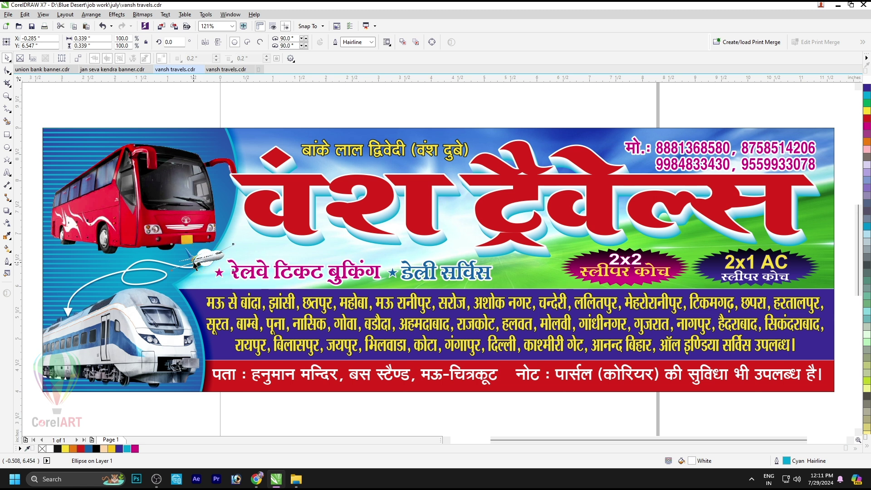
{"action": "left_click", "coordinate": [202, 264]}
{"action": "left_click", "coordinate": [295, 280]}
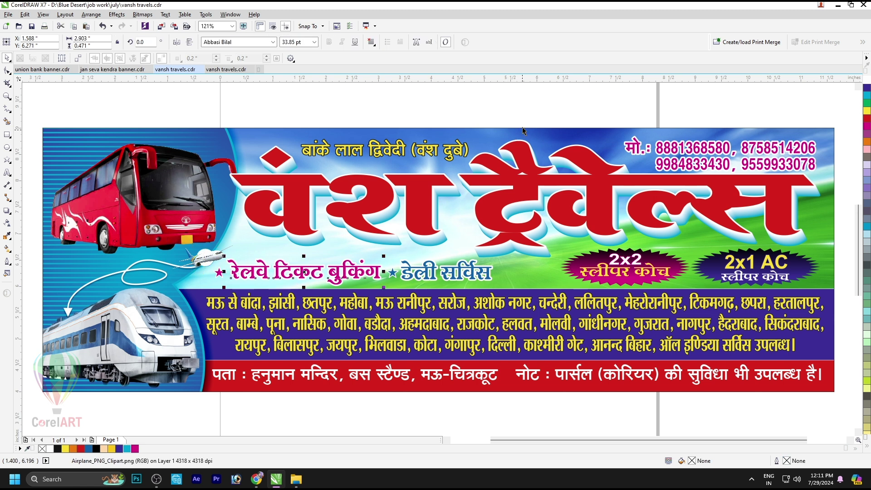
{"action": "left_click_drag", "start_coordinate": [531, 210], "coordinate": [182, 102]}
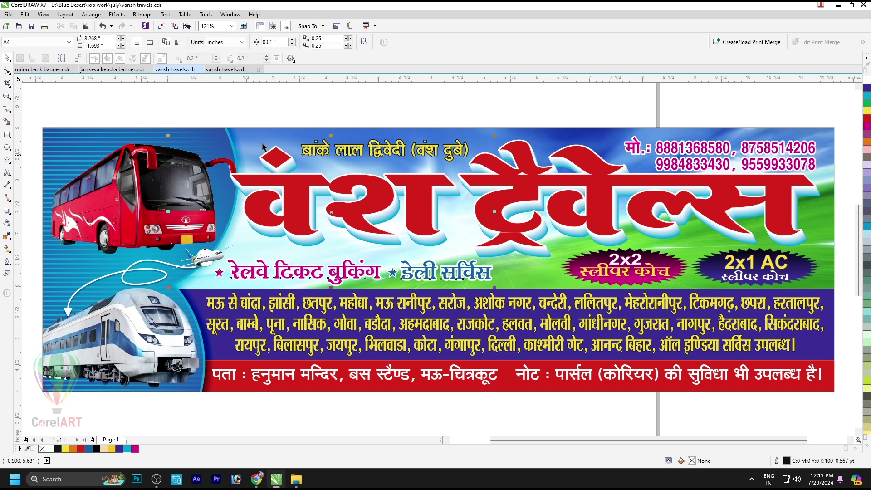
{"action": "left_click_drag", "start_coordinate": [214, 110], "coordinate": [502, 290]}
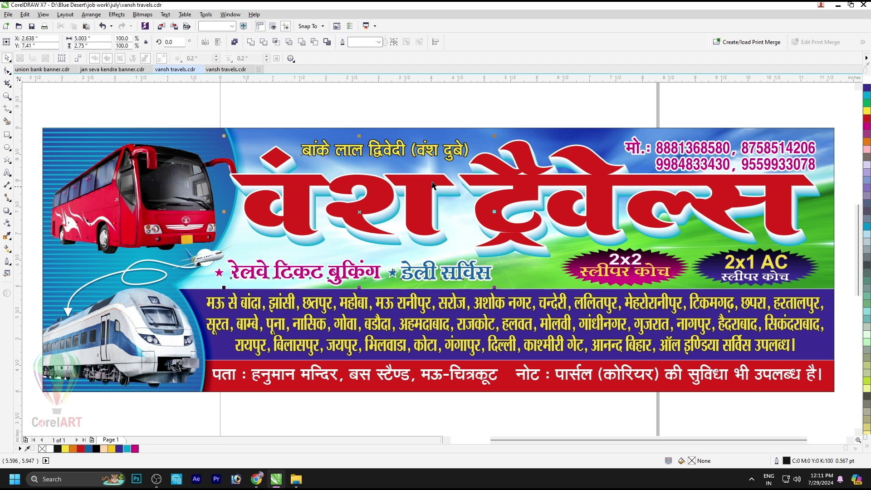
{"action": "left_click_drag", "start_coordinate": [428, 270], "coordinate": [471, 279]}
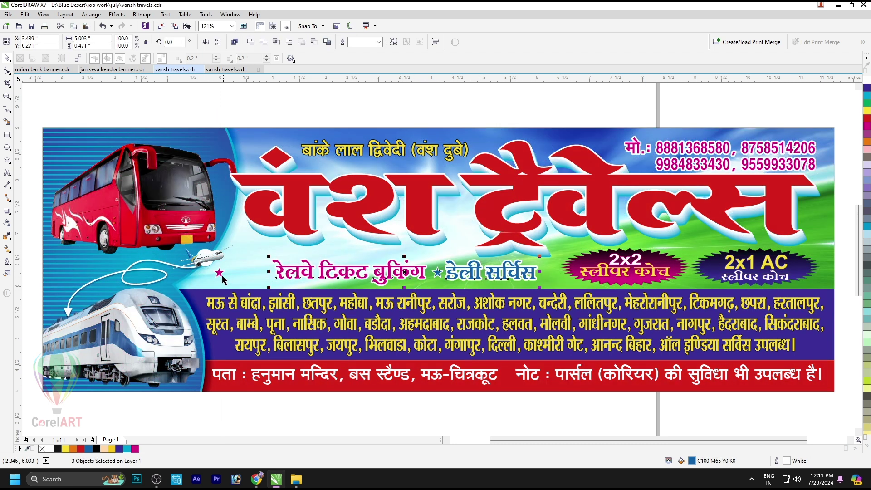
- Move the airplane beside the first star and fill its backing circle light blue
{"action": "left_click", "coordinate": [220, 272]}
{"action": "mouse_move", "coordinate": [218, 264]}
{"action": "left_mouse_down"}
{"action": "mouse_move", "coordinate": [232, 268]}
{"action": "mouse_move", "coordinate": [254, 239]}
{"action": "left_mouse_up"}
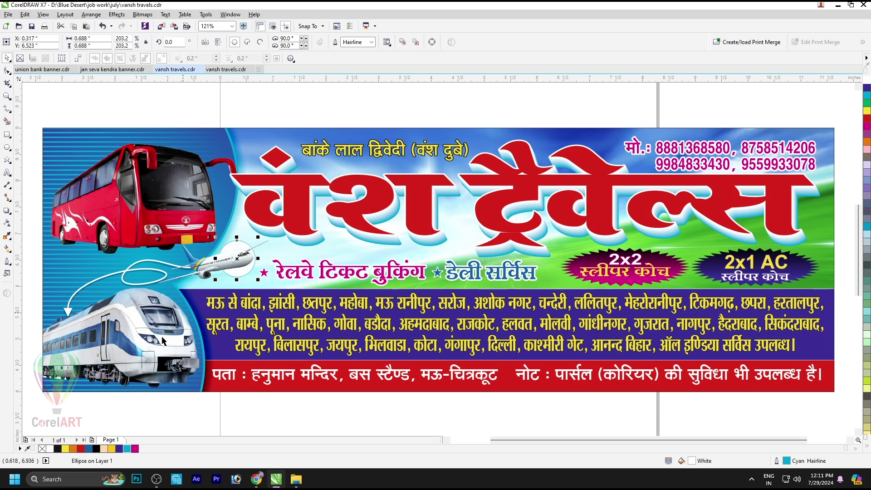
{"action": "left_click", "coordinate": [128, 448]}
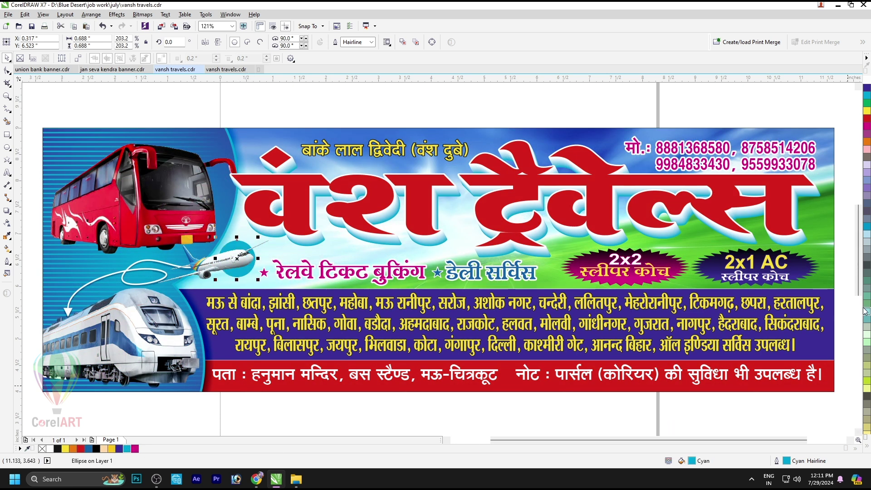
{"action": "left_click", "coordinate": [867, 235]}
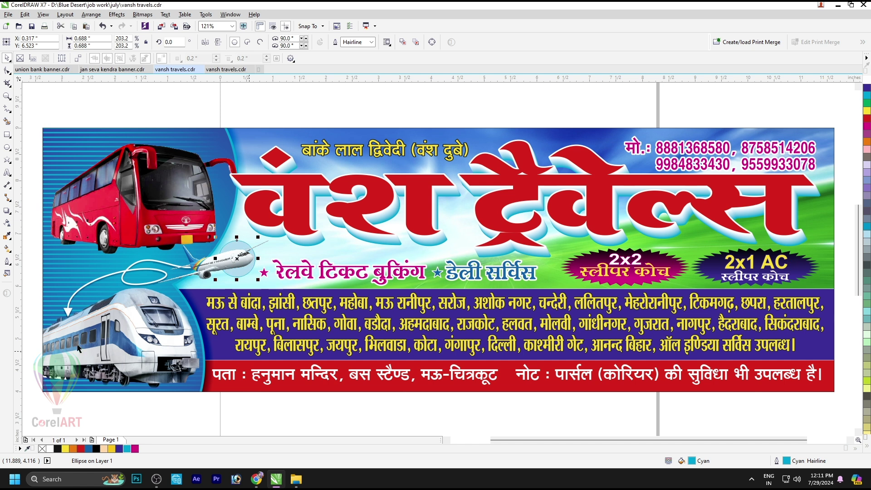
{"action": "left_click", "coordinate": [206, 410]}
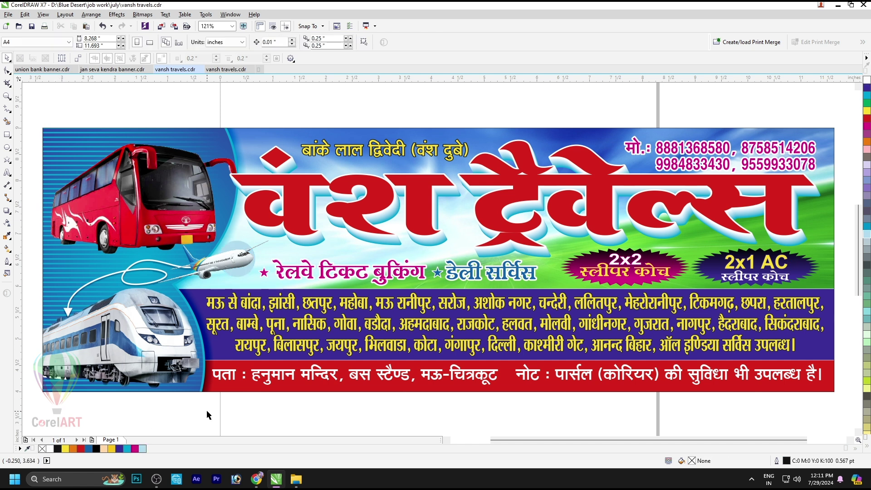
{"action": "left_click", "coordinate": [97, 280]}
{"action": "key", "text": "F12"}
{"action": "left_click", "coordinate": [430, 207]}
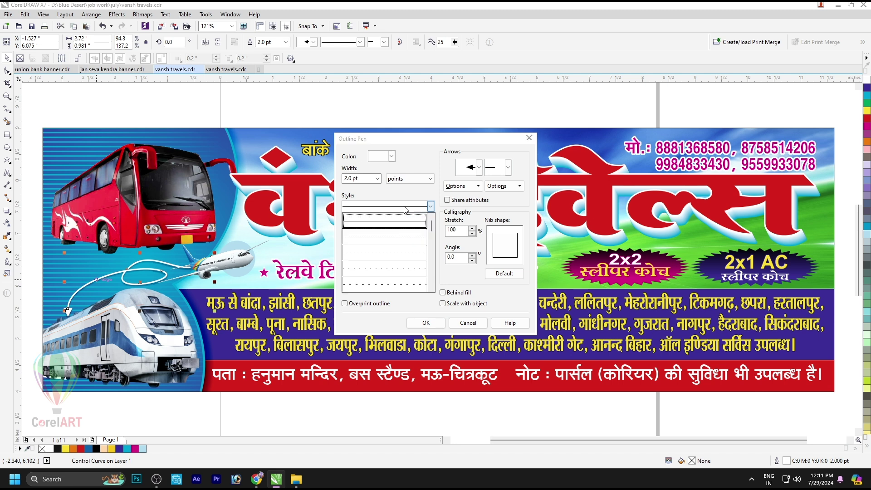
{"action": "left_click", "coordinate": [389, 240]}
{"action": "left_click", "coordinate": [427, 323]}
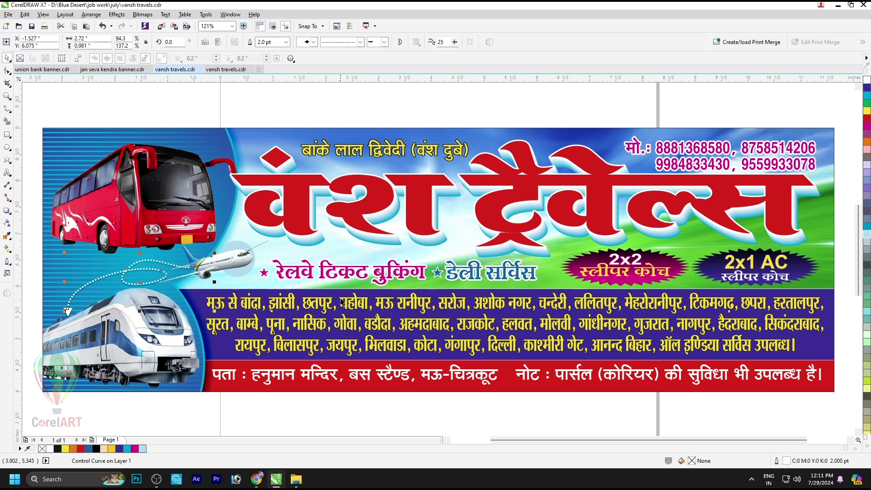
{"action": "key", "text": "ctrl+z"}
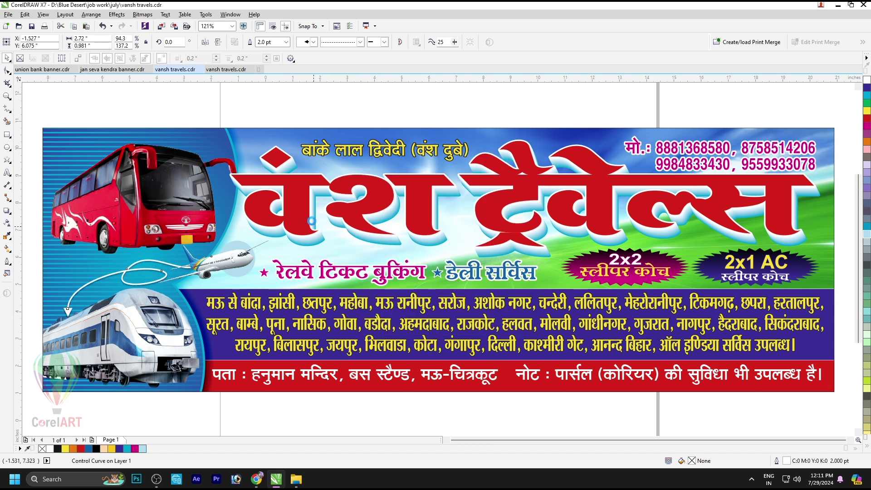
{"action": "key", "text": "shift+F4"}
{"action": "left_click", "coordinate": [104, 152]}
{"action": "left_click_drag", "start_coordinate": [104, 152], "coordinate": [602, 380]}
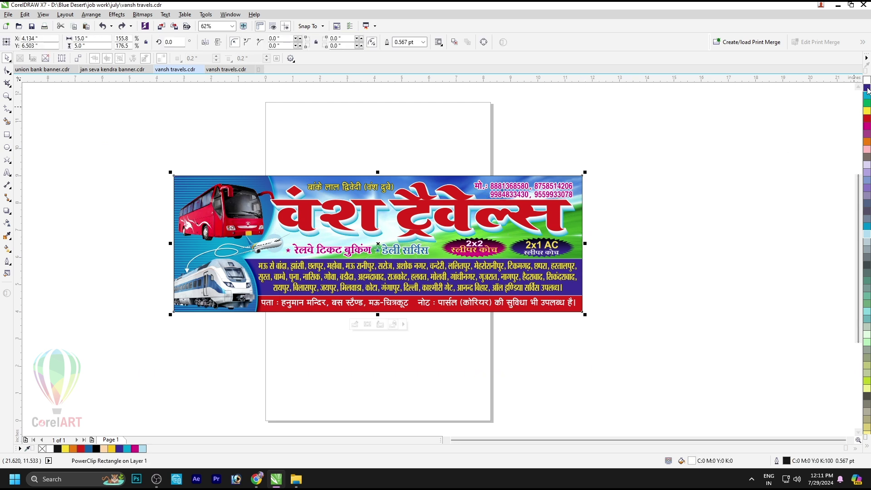
- Reselect the whole Vansh Travels banner, zoom in on it, and preview it full-screen with F9
{"action": "left_click", "coordinate": [688, 168]}
{"action": "left_click_drag", "start_coordinate": [668, 154], "coordinate": [103, 398]}
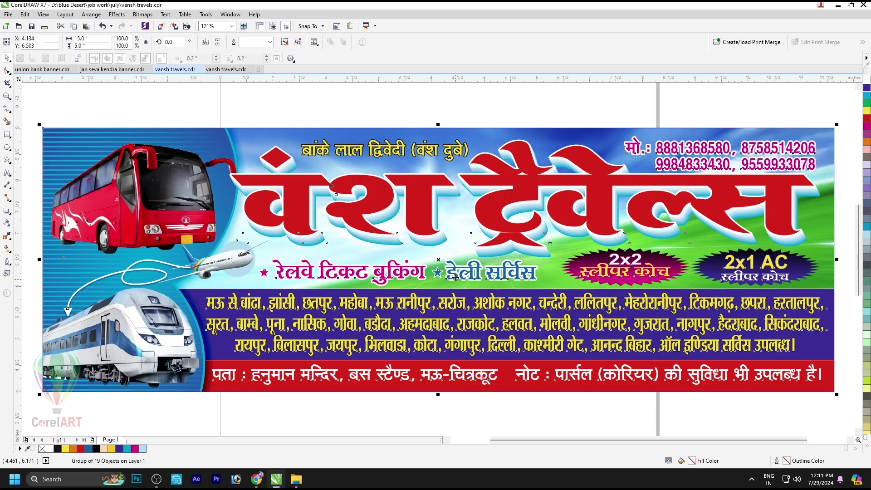
{"action": "scroll", "coordinate": [455, 276], "scroll_direction": "up", "scroll_amount": 1}
{"action": "key", "text": "F9"}
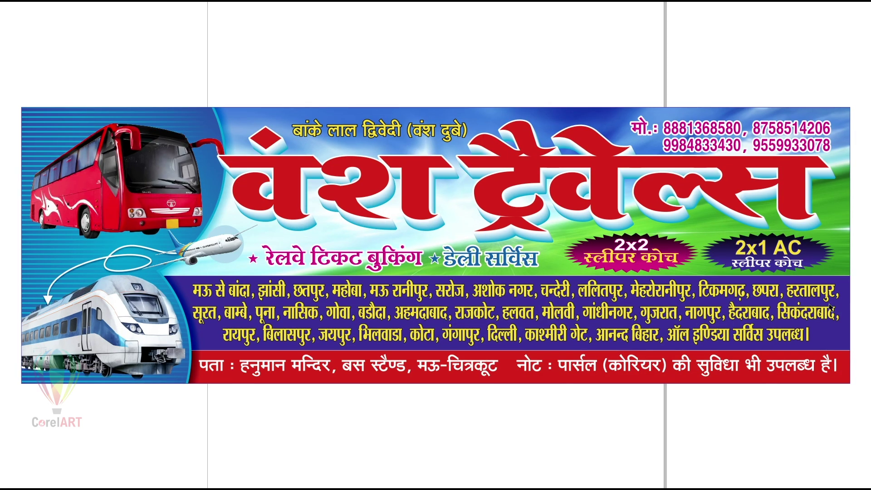